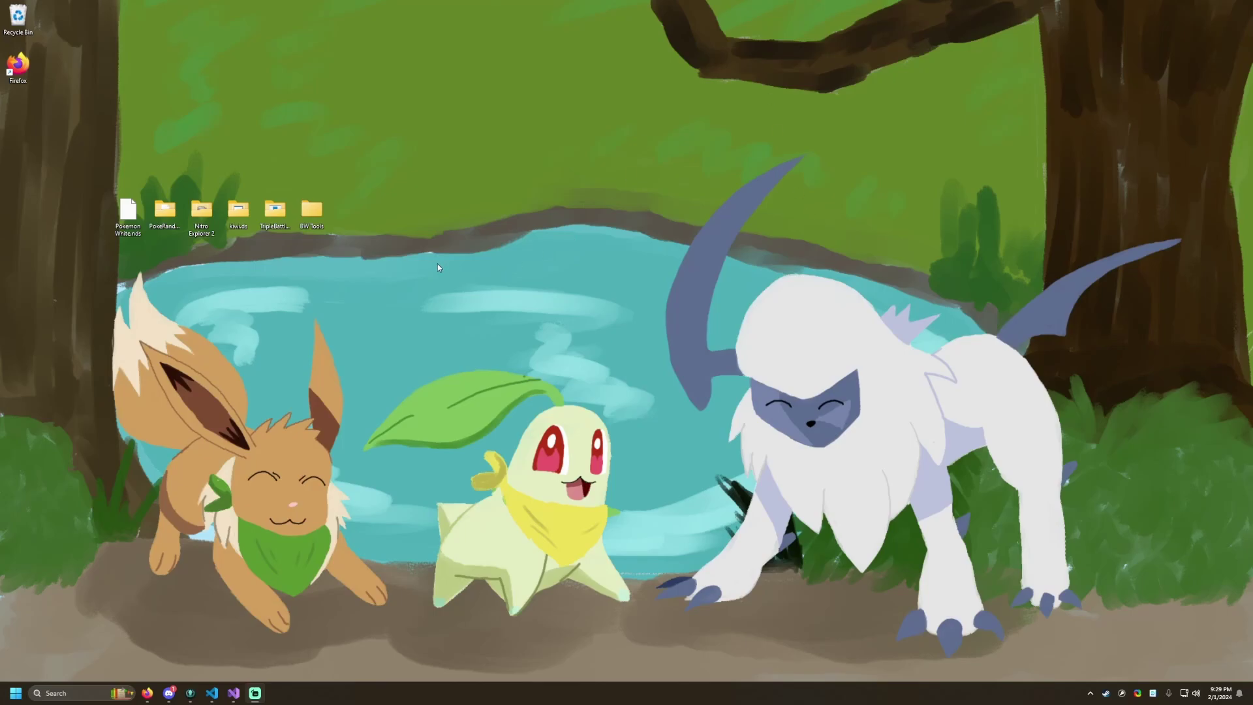
# - Point out the Pokemon White ROM and the PokeRandoZX, Nitro Explorer 2 and kiwi.ds folders on the desktop
pyautogui.click(127, 212)
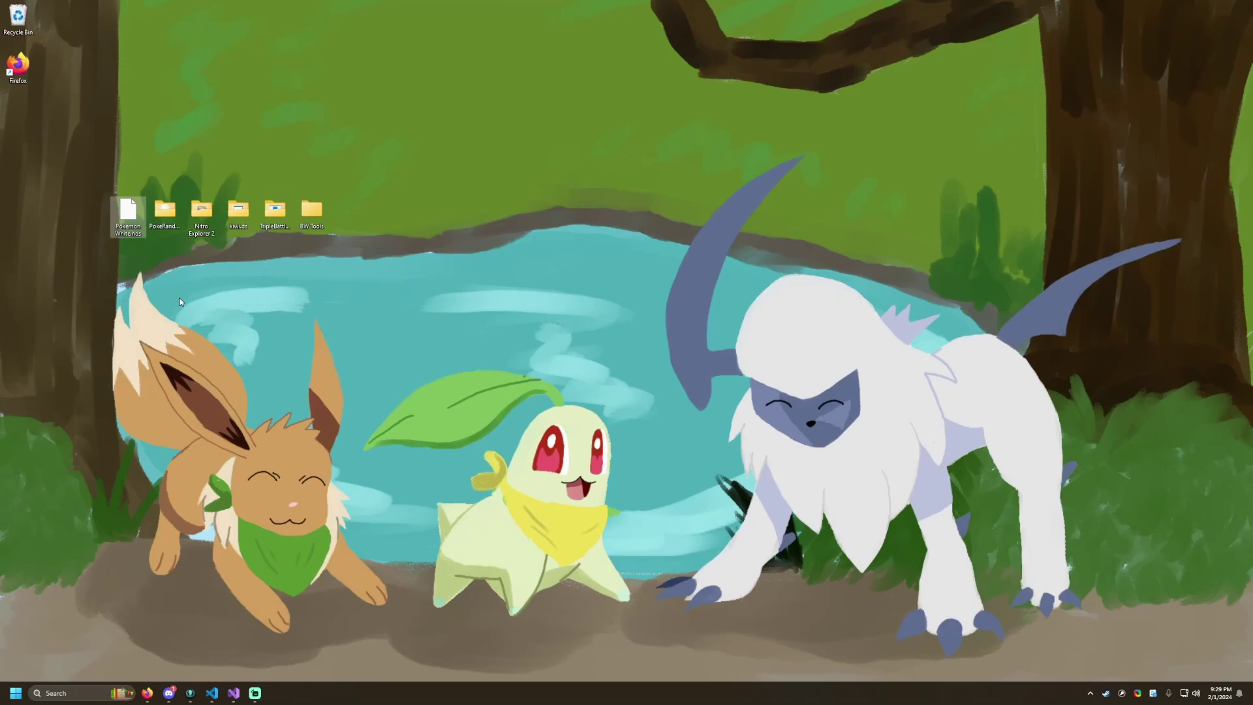
pyautogui.click(165, 210)
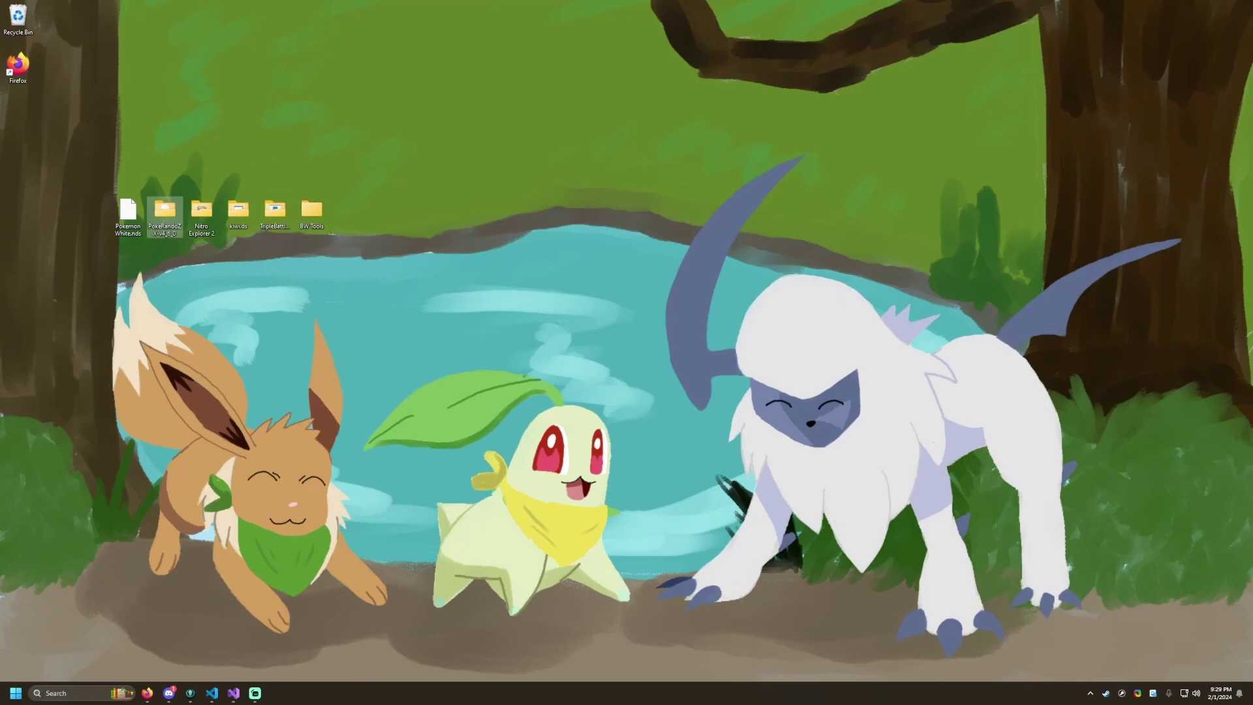
pyautogui.click(203, 212)
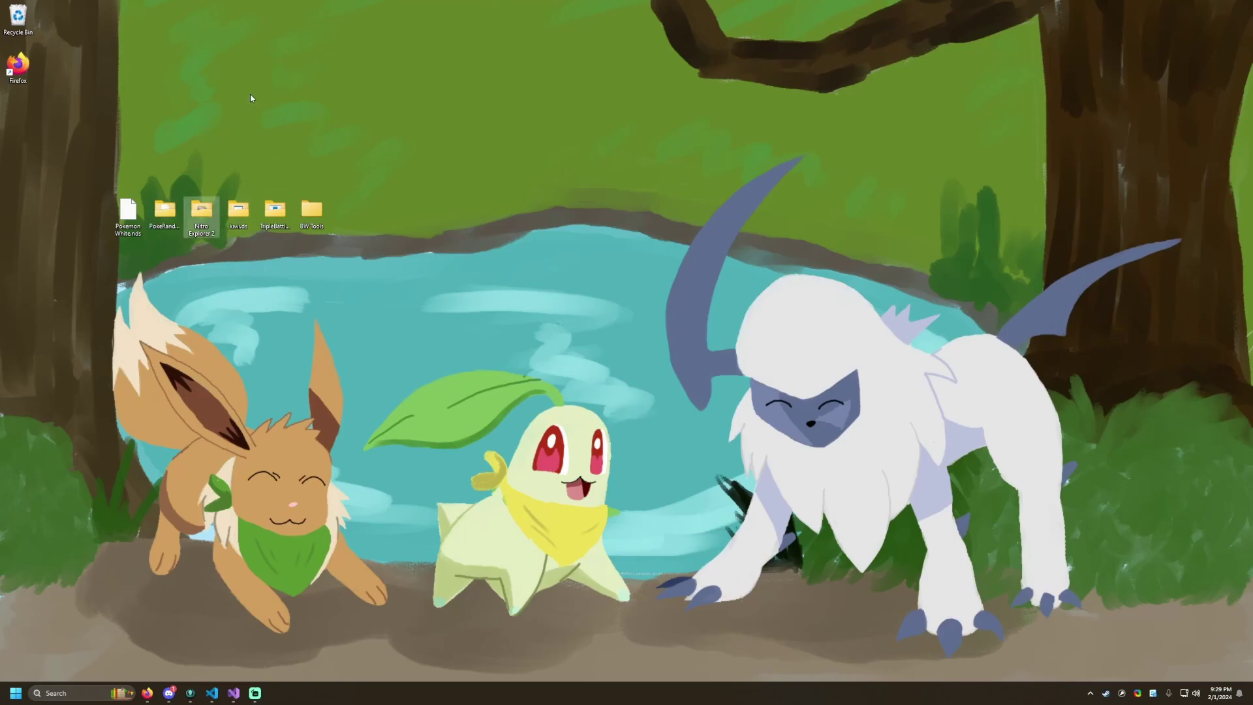
pyautogui.click(240, 215)
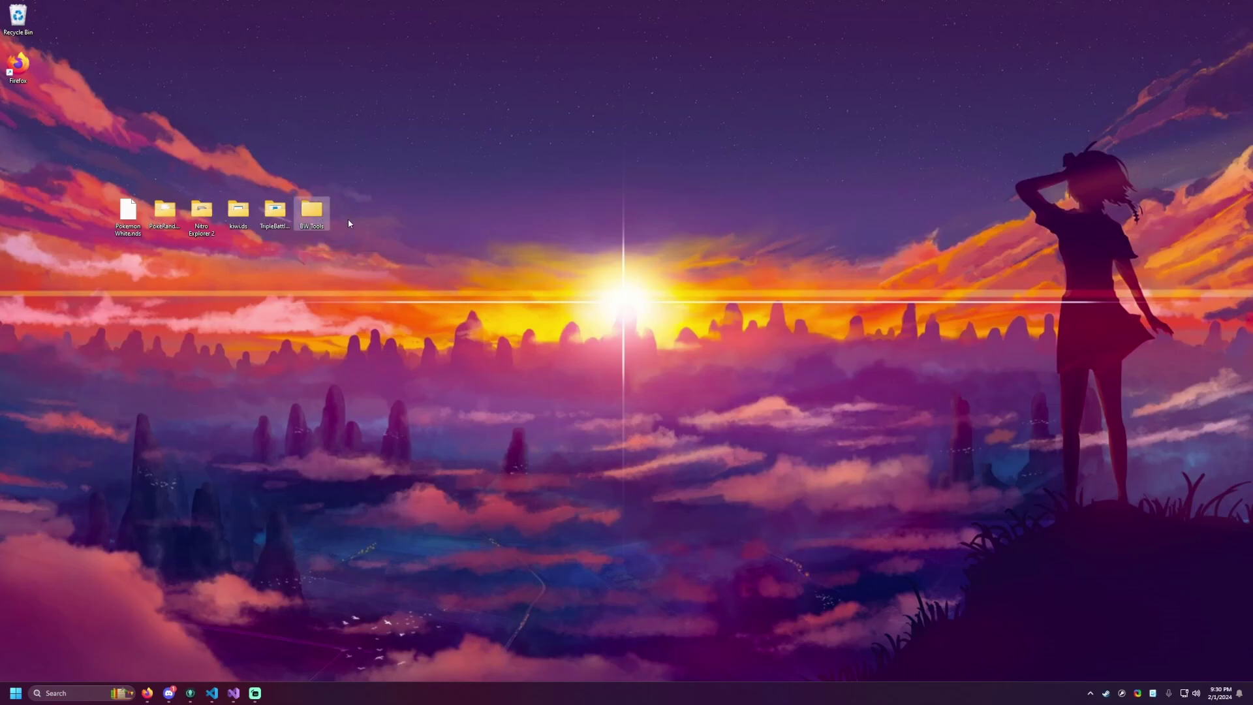
# - Launch the BWTE trainer editor from BW Tools, then close it and its folder window
pyautogui.doubleClick(320, 215)
pyautogui.doubleClick(497, 204)
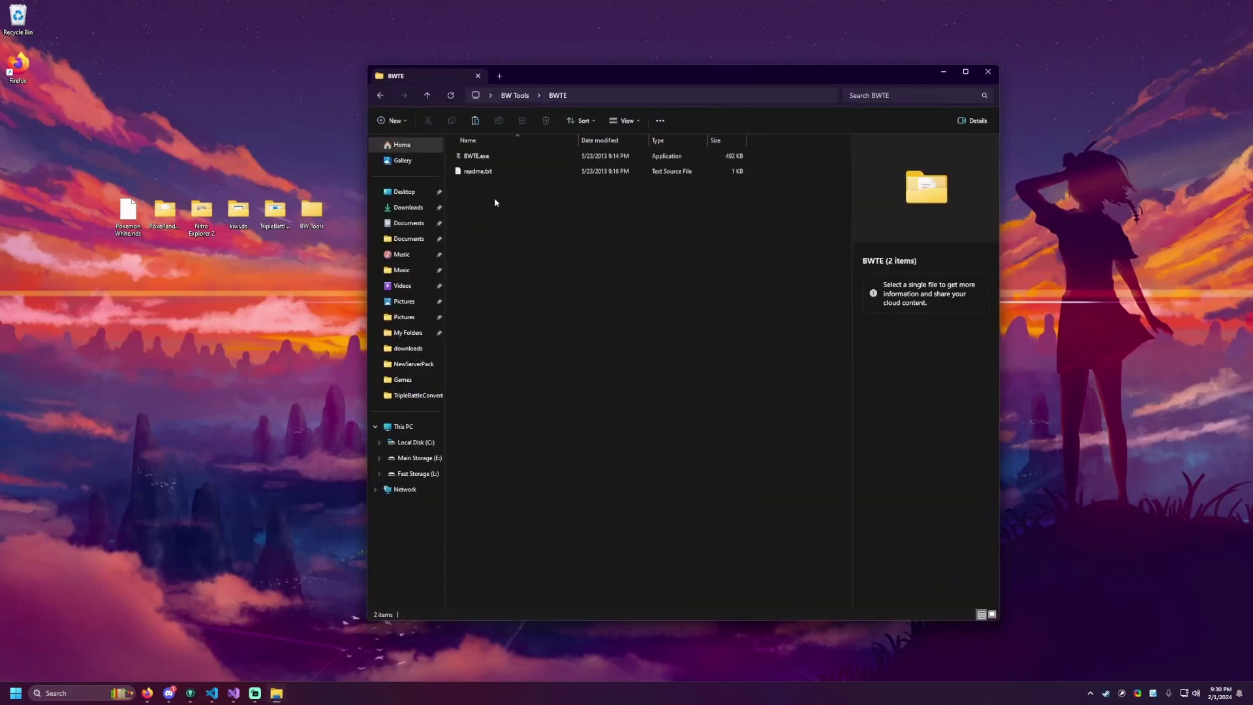
pyautogui.doubleClick(476, 156)
pyautogui.moveTo(641, 288); pyautogui.dragTo(661, 279)
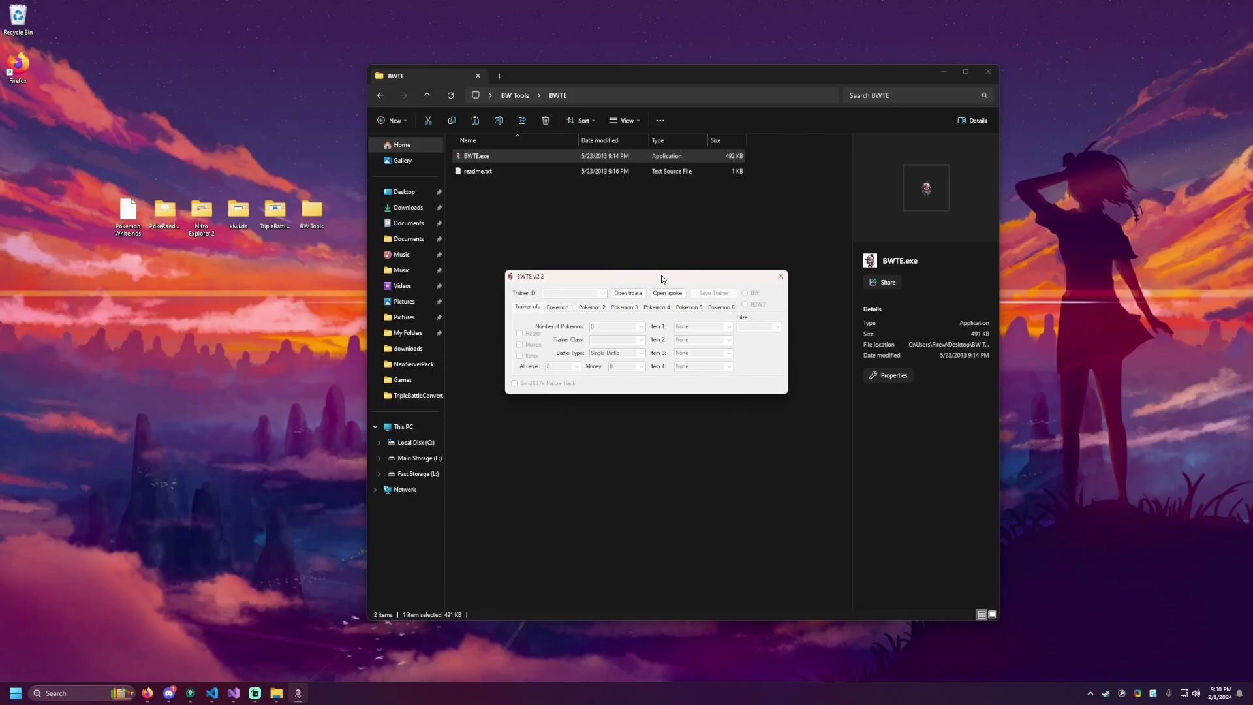
pyautogui.click(780, 276)
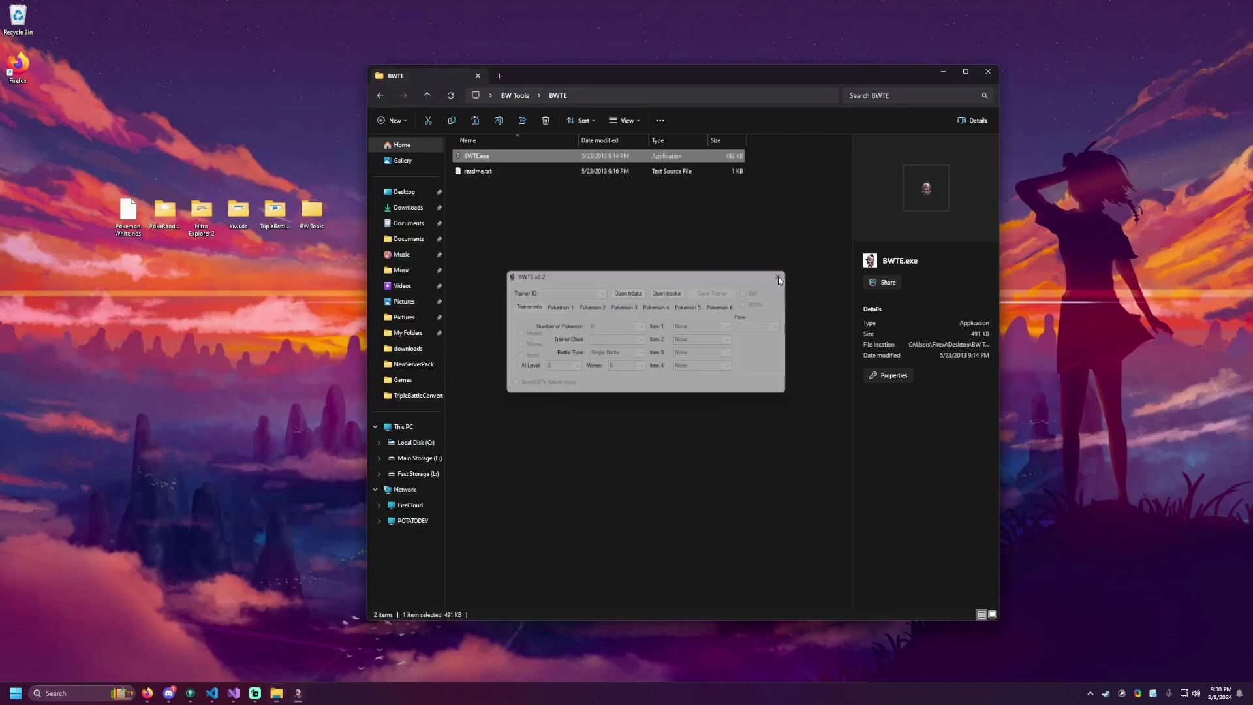
pyautogui.click(988, 71)
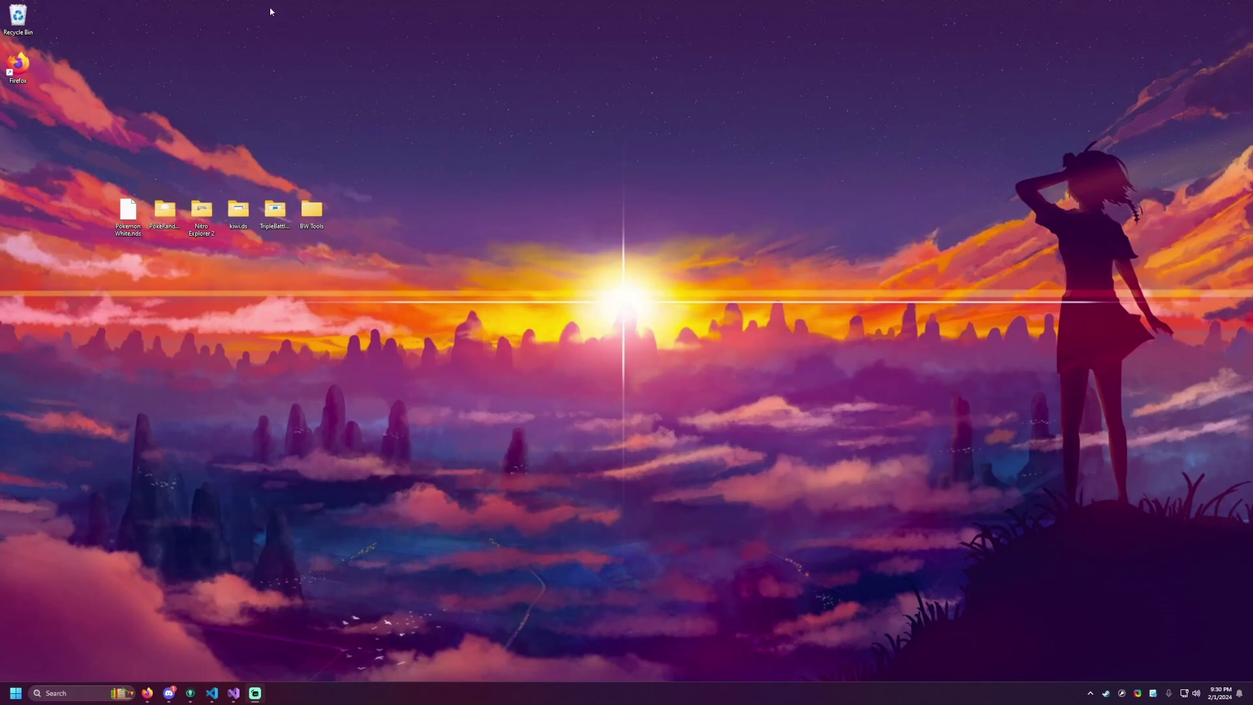
# - Start PokeRandoZX v4.6.0 via launcher_WINDOWS.bat and load Pokemon White.nds from the Desktop
pyautogui.doubleClick(165, 211)
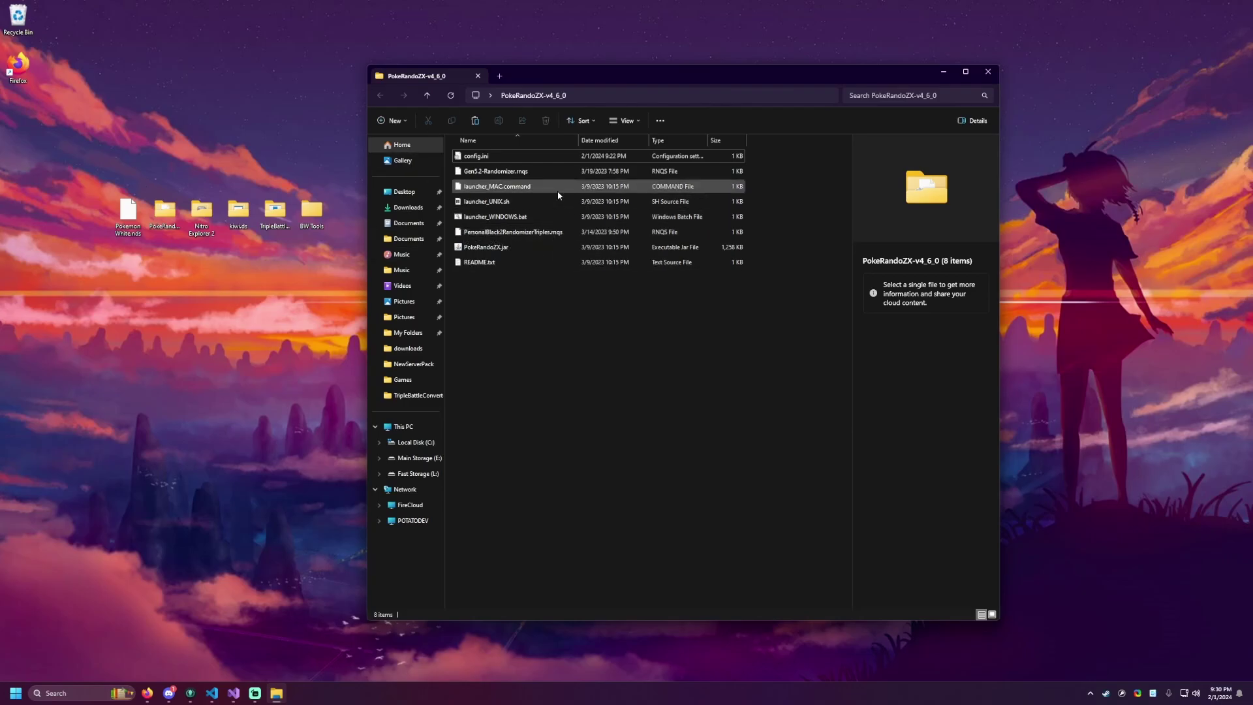
pyautogui.doubleClick(509, 223)
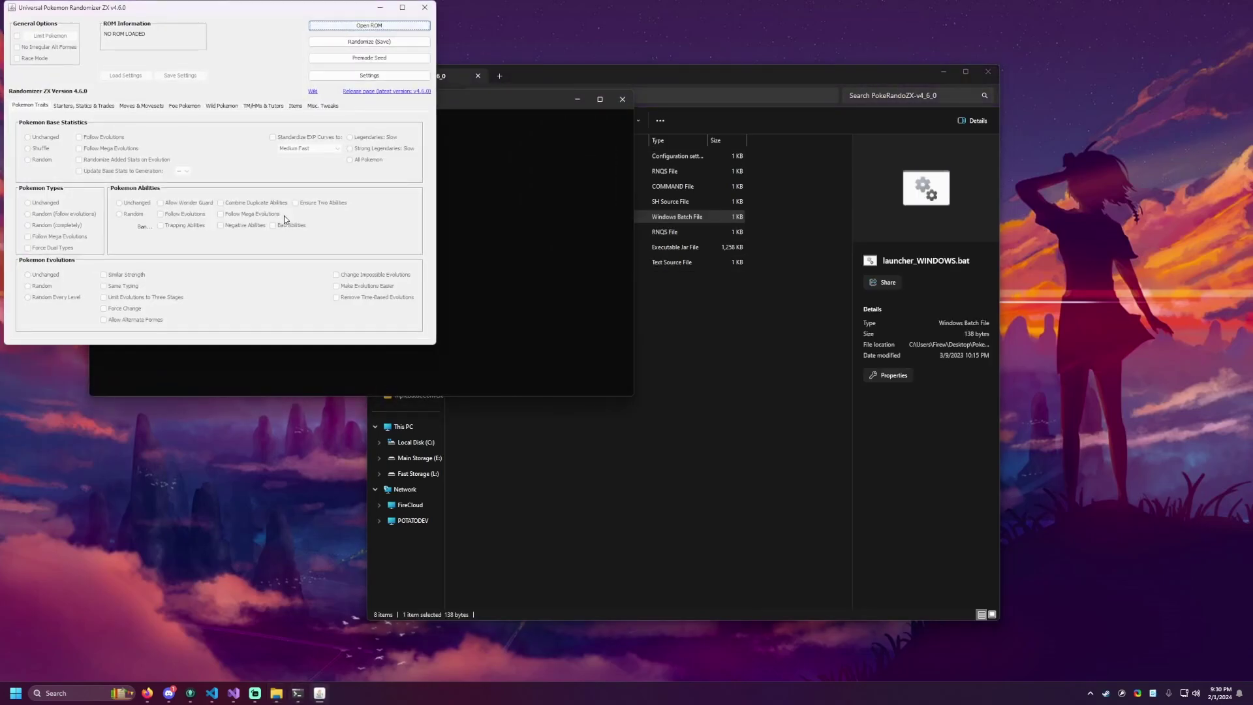
pyautogui.moveTo(155, 12); pyautogui.dragTo(341, 135)
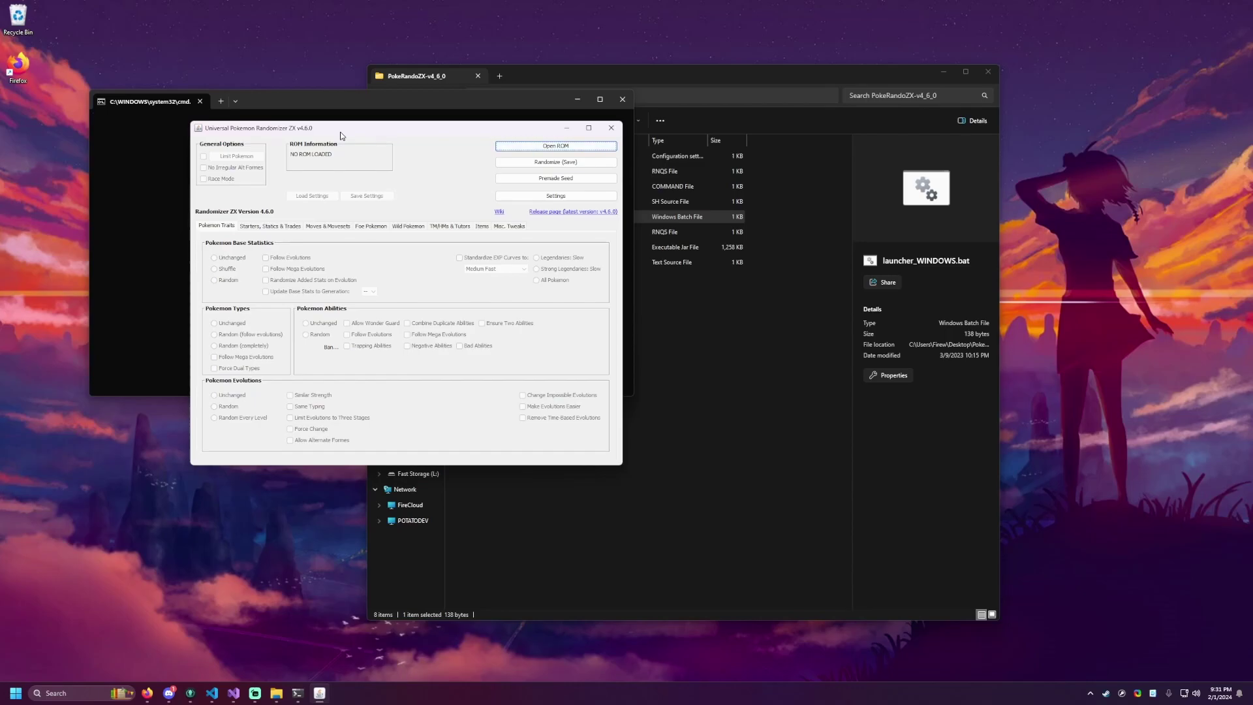
pyautogui.click(554, 145)
pyautogui.click(239, 277)
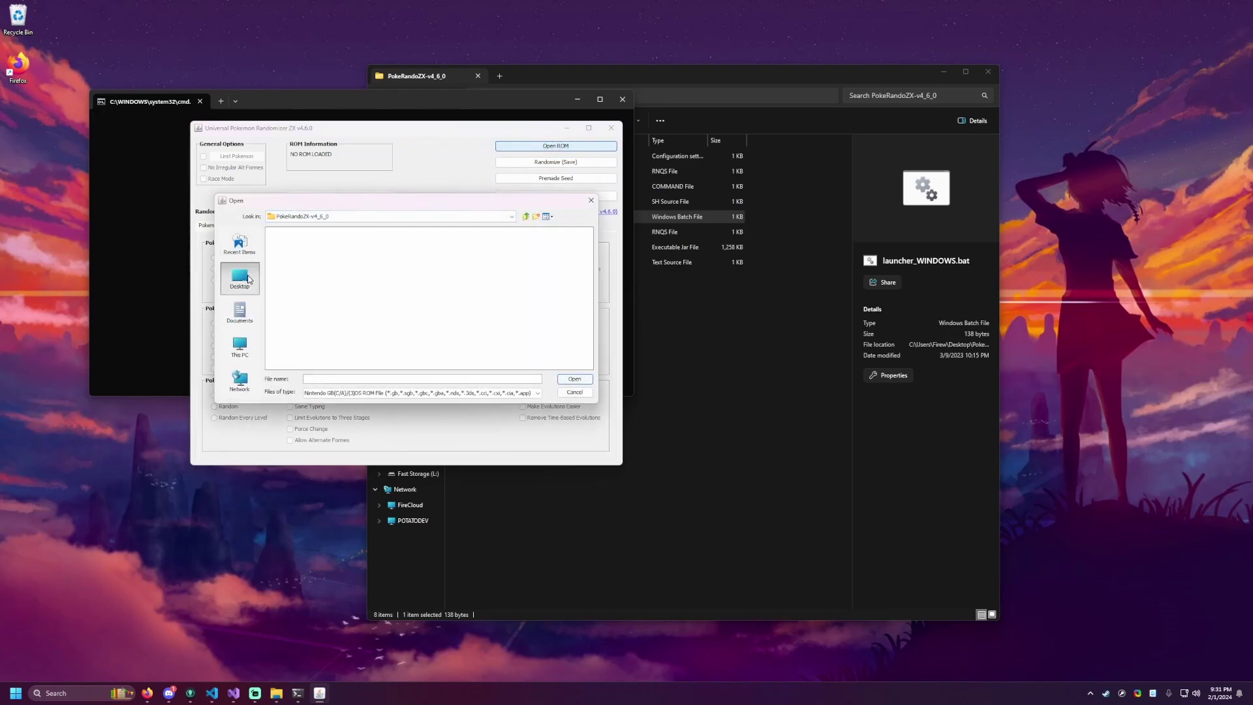
pyautogui.doubleClick(366, 231)
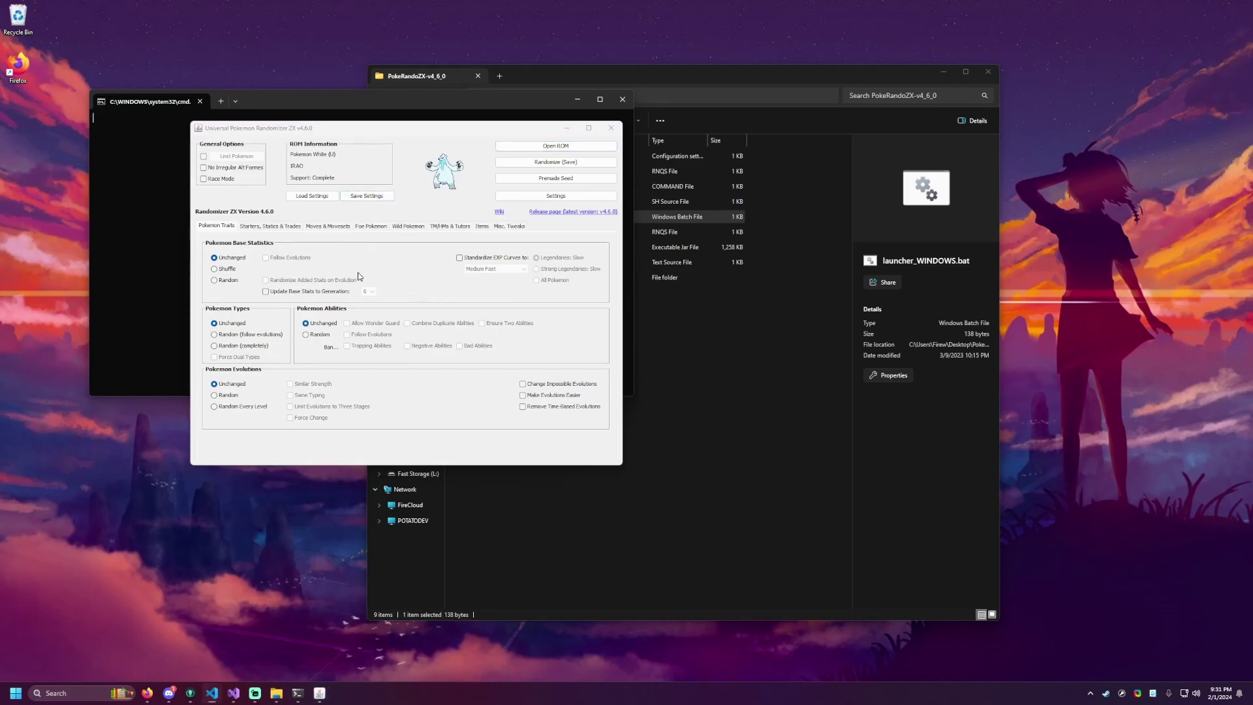
# - Make trainer Pokemon Random with Double Battle Mode turned on
pyautogui.click(370, 228)
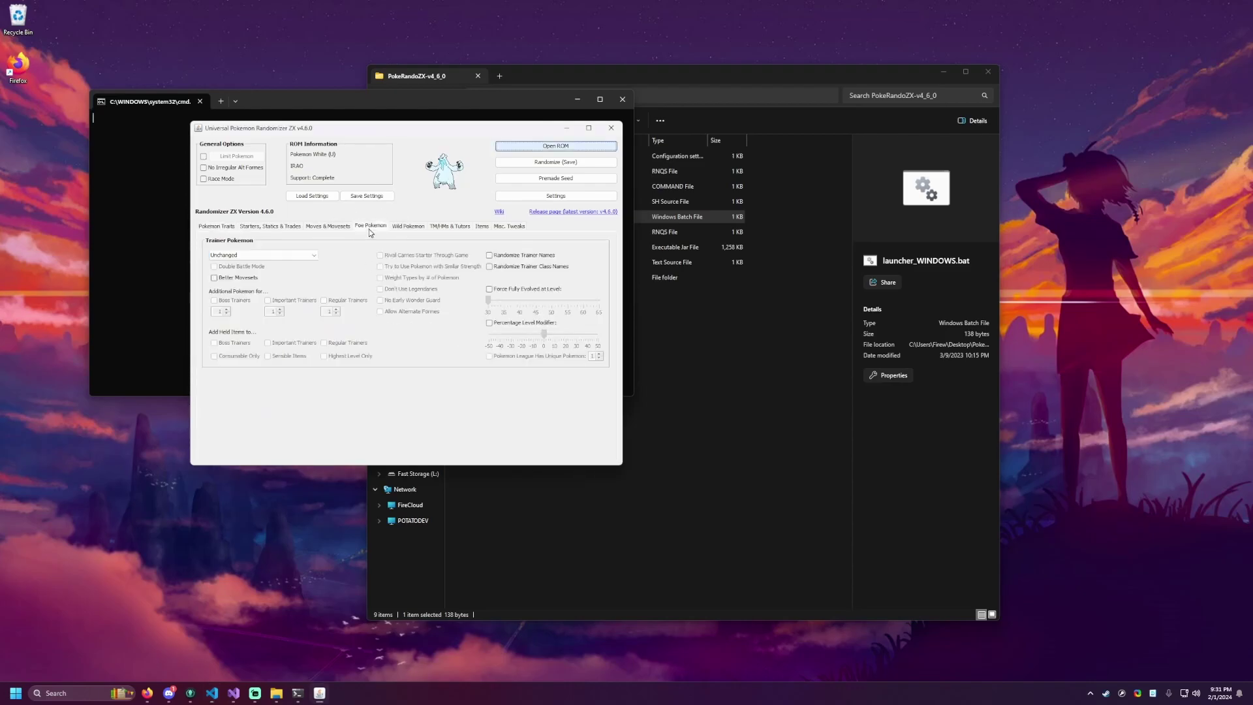
pyautogui.click(250, 256)
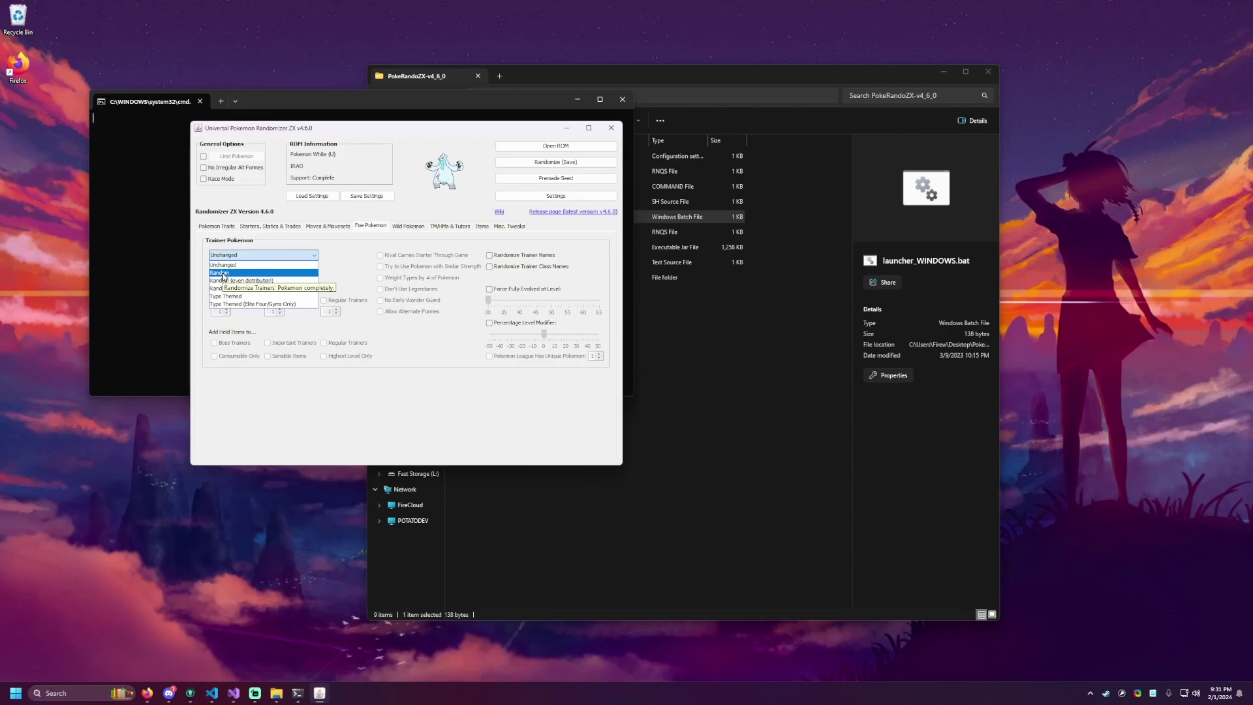
pyautogui.click(222, 274)
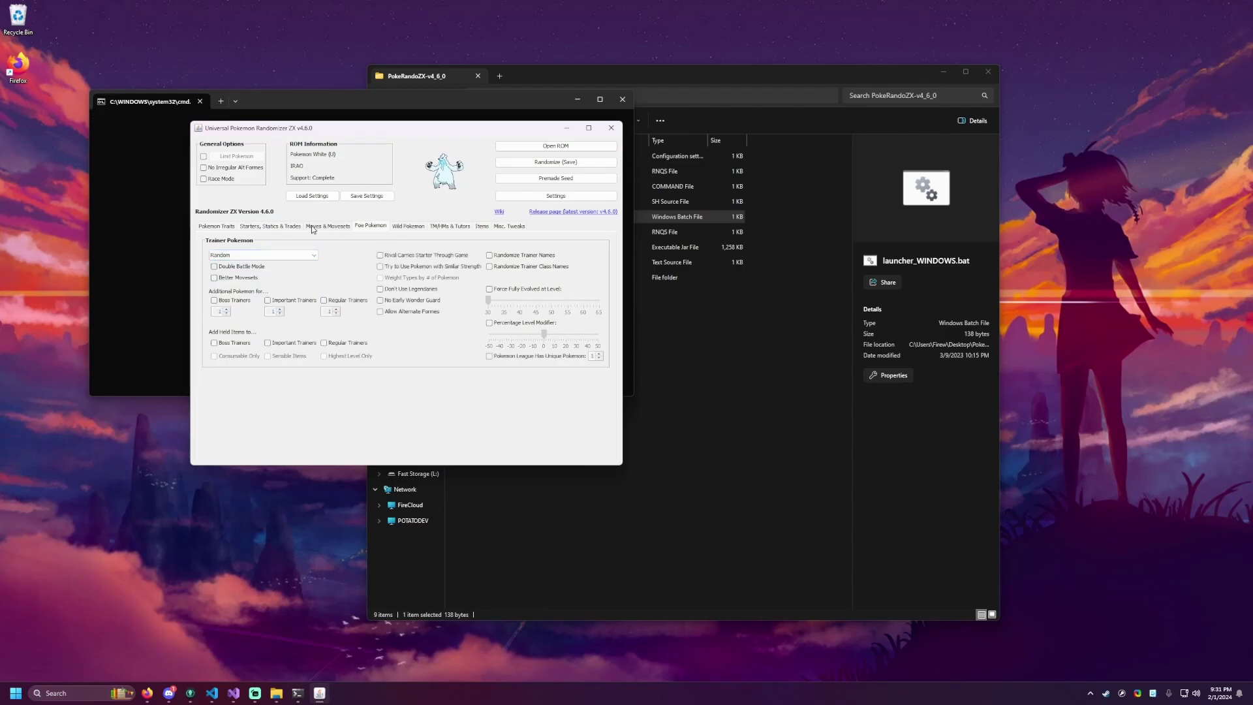
pyautogui.click(262, 268)
# - Give boss, important and regular trainers 2 extra Pokemon each
pyautogui.click(227, 302)
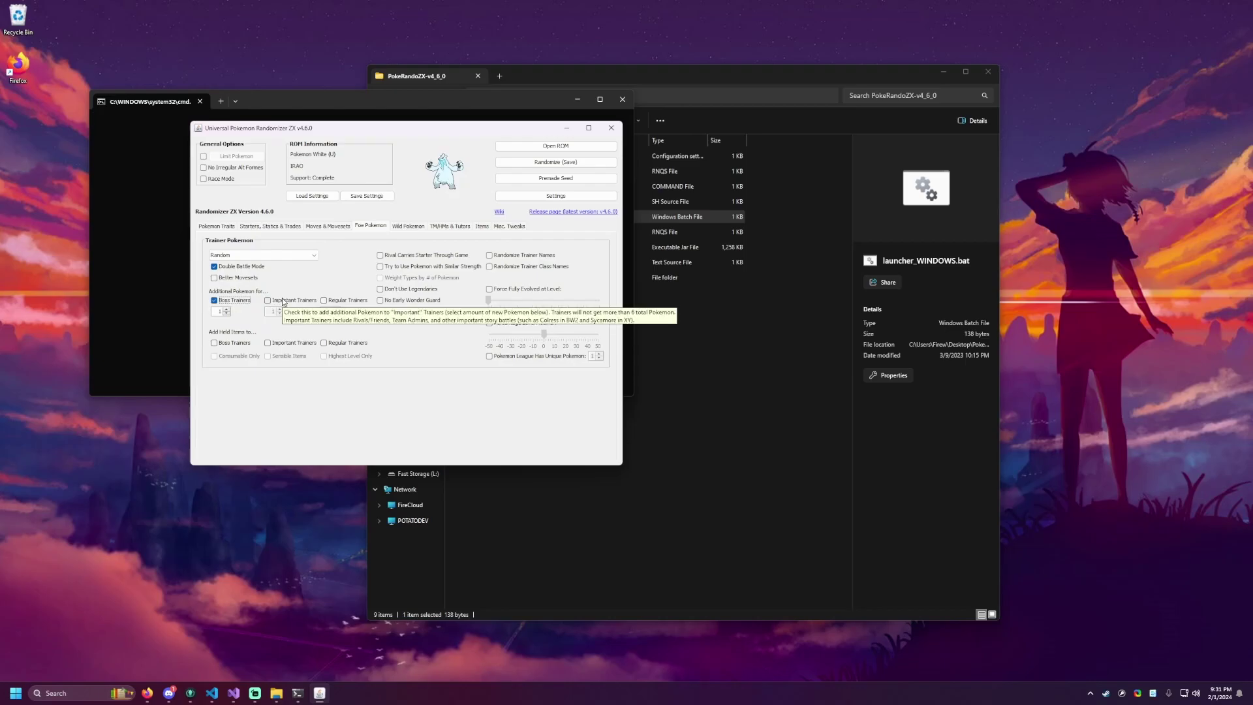
pyautogui.click(285, 302)
pyautogui.click(338, 301)
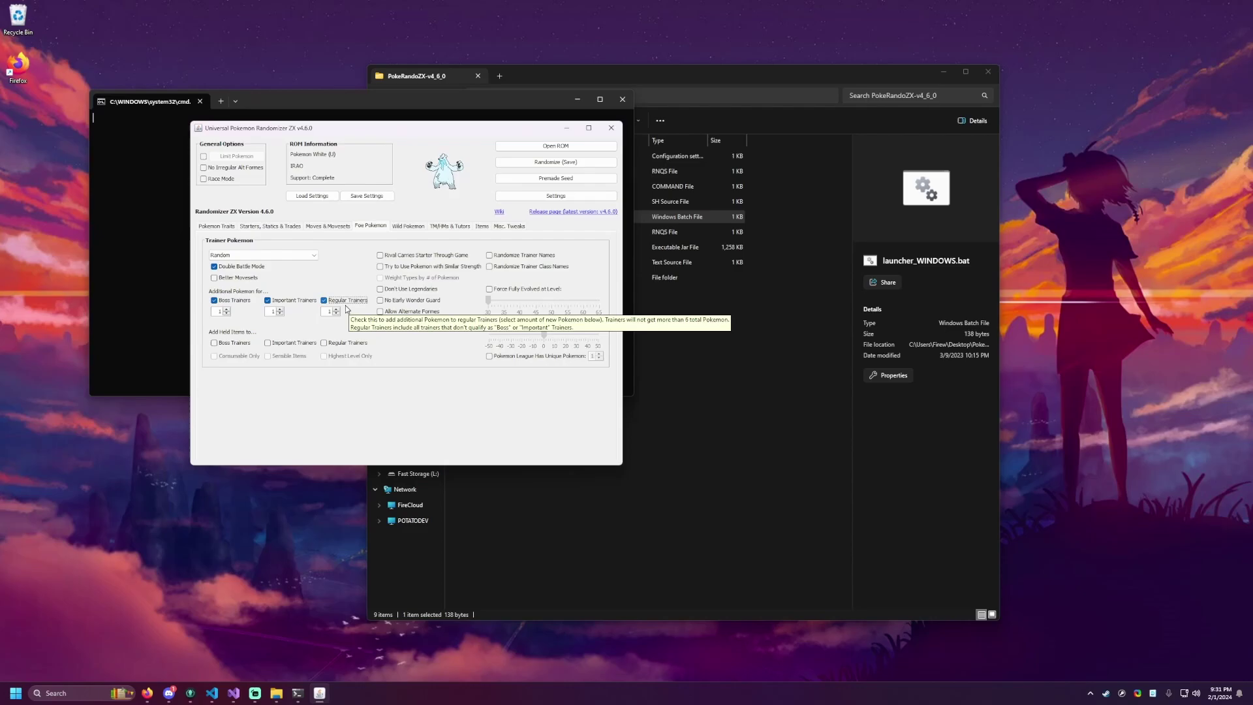
pyautogui.click(227, 309)
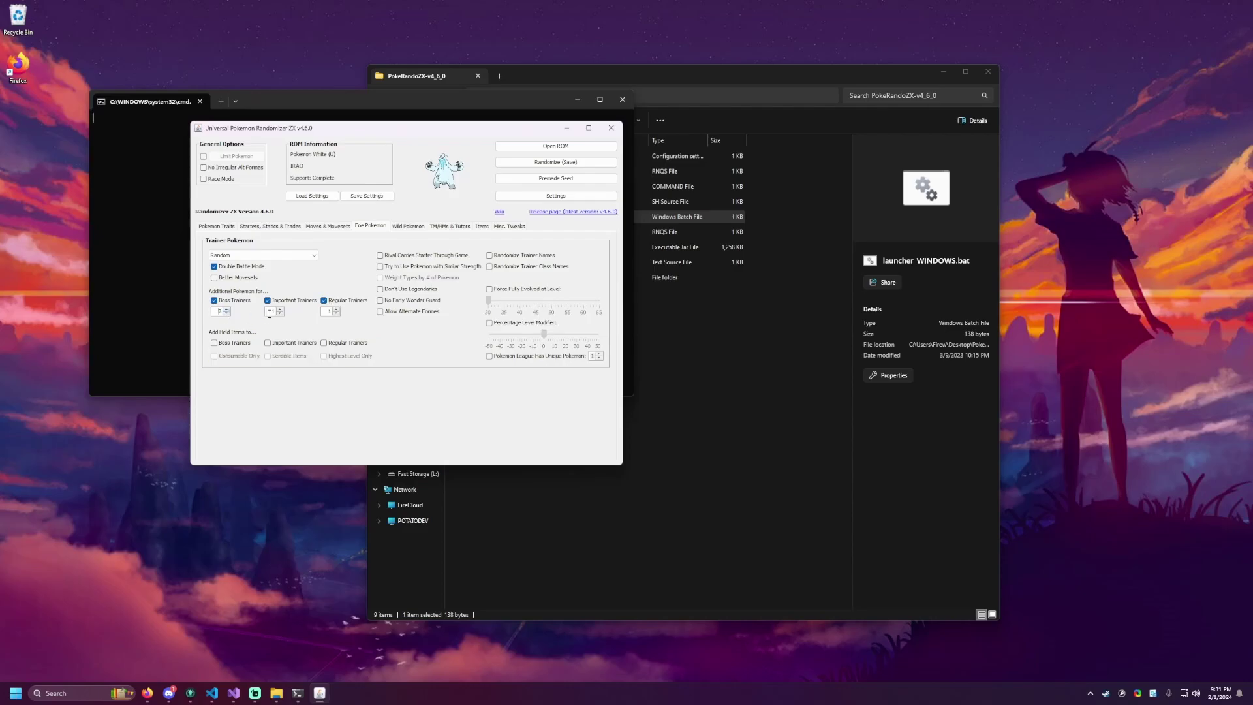
pyautogui.click(336, 309)
# - Enable the trainer Percentage Level Modifier and raise it above 0
pyautogui.click(507, 326)
pyautogui.moveTo(547, 340); pyautogui.dragTo(568, 355)
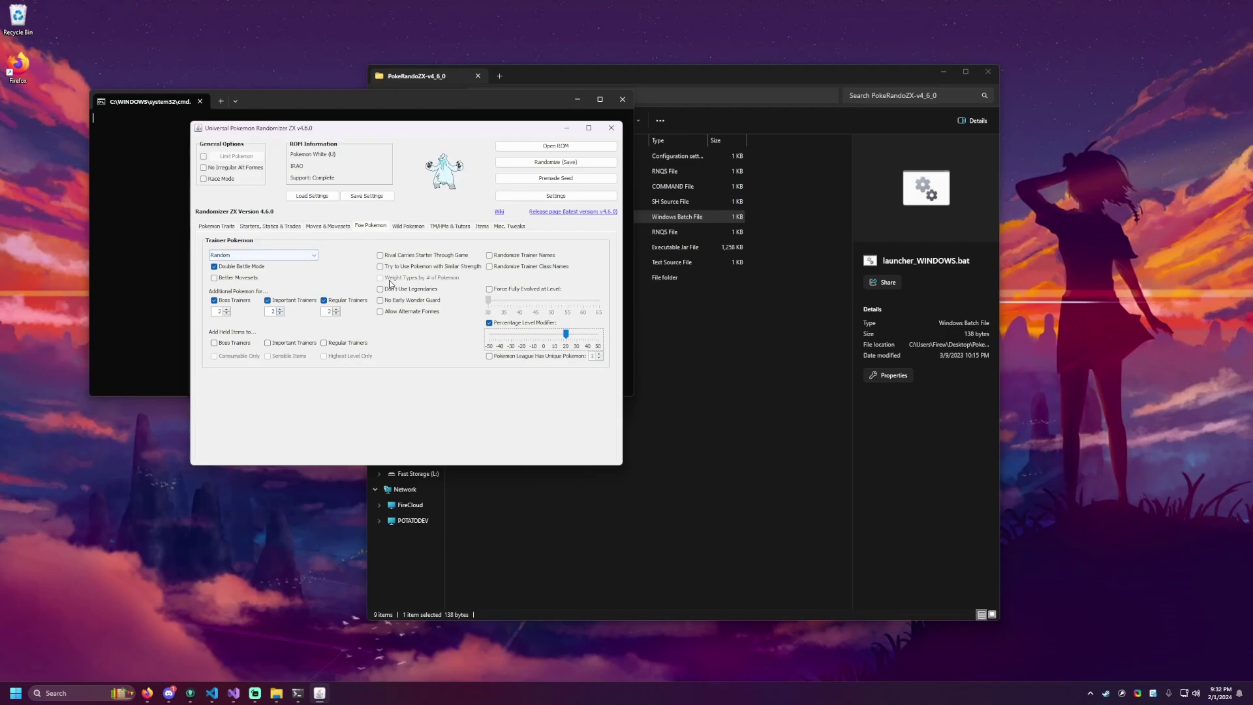
pyautogui.moveTo(390, 283)
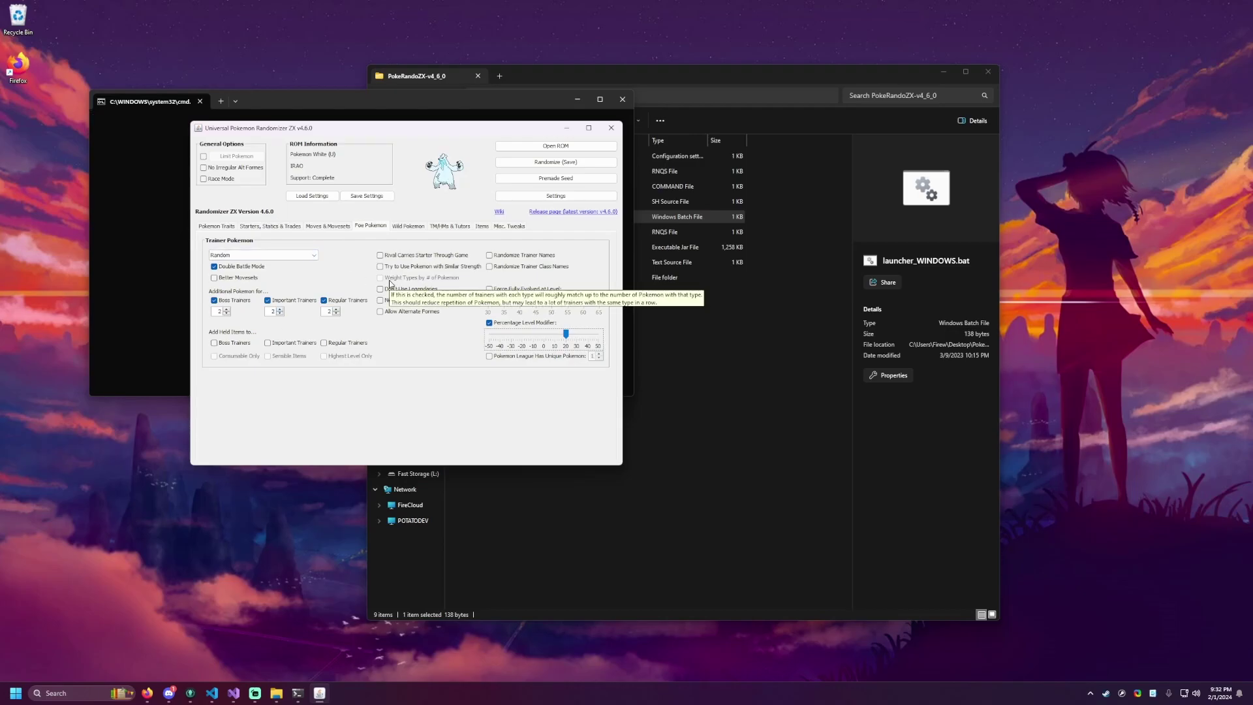
# - Enable the wild Pokemon Percentage Level Modifier and raise it to about +20%
pyautogui.click(404, 227)
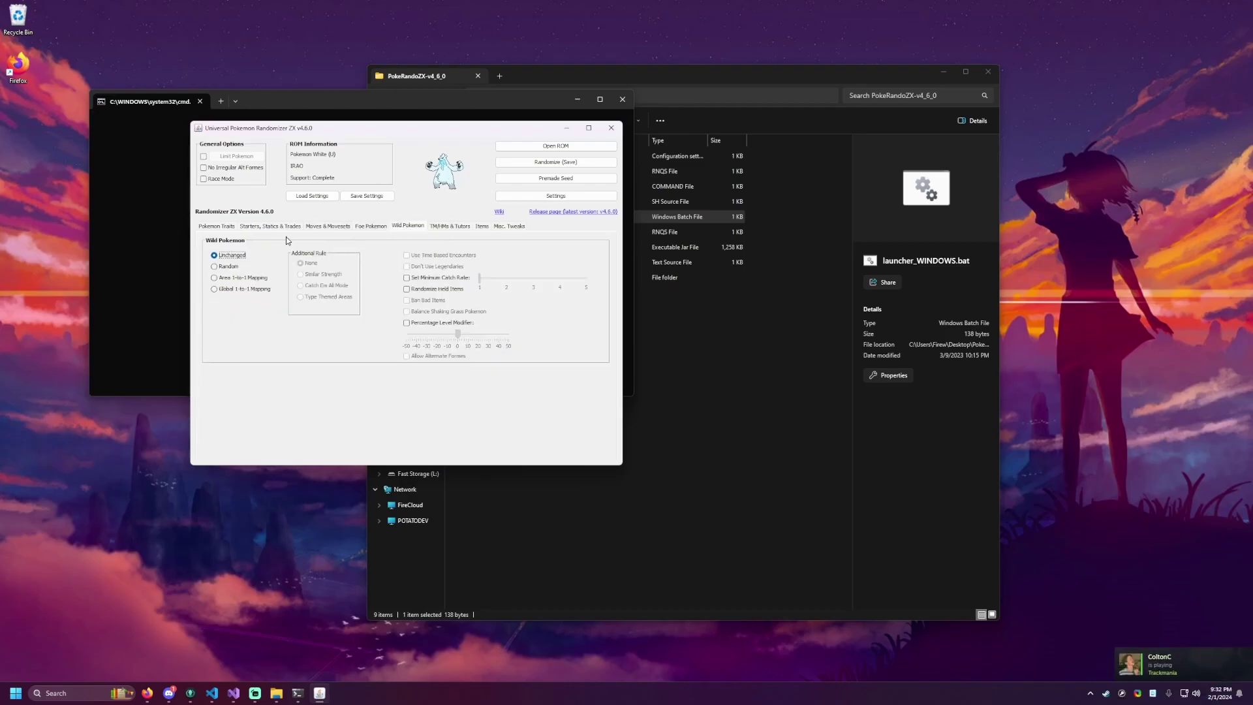
pyautogui.click(425, 324)
pyautogui.press('space')
pyautogui.moveTo(458, 334); pyautogui.dragTo(480, 356)
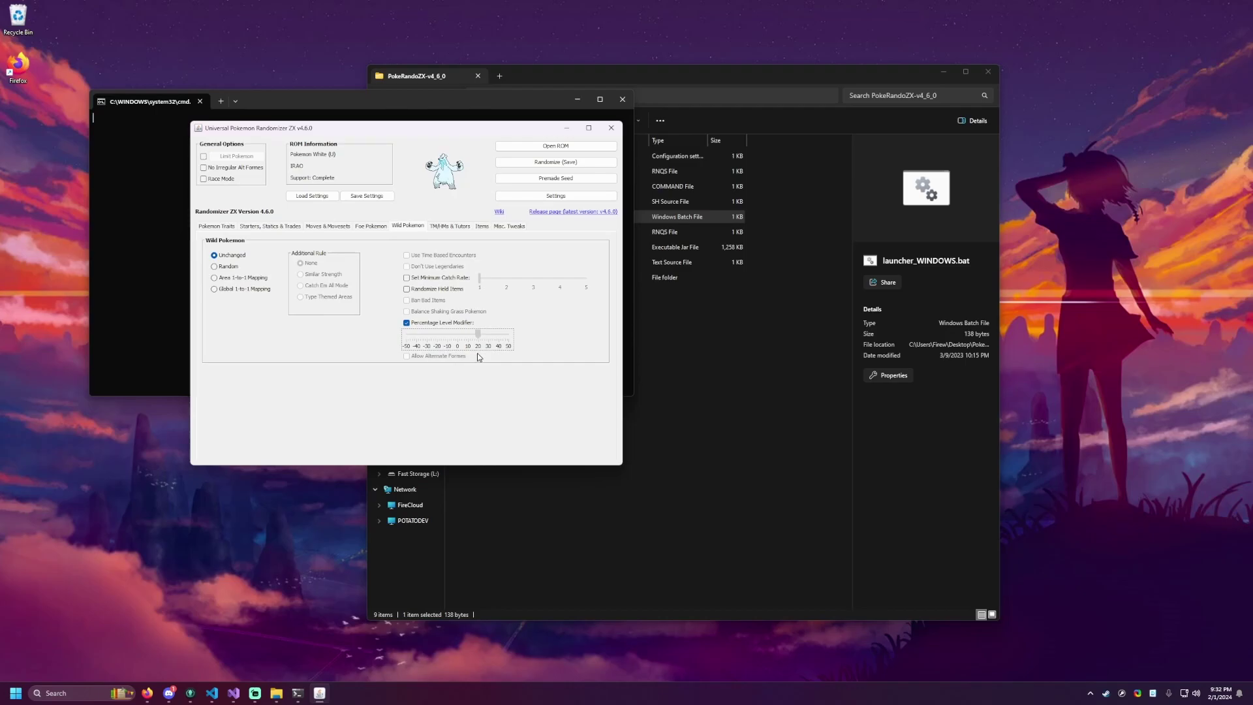
# - Enable the static Pokemon Percentage Level Modifier on Starters, Statics & Trades and raise it above 0
pyautogui.click(293, 227)
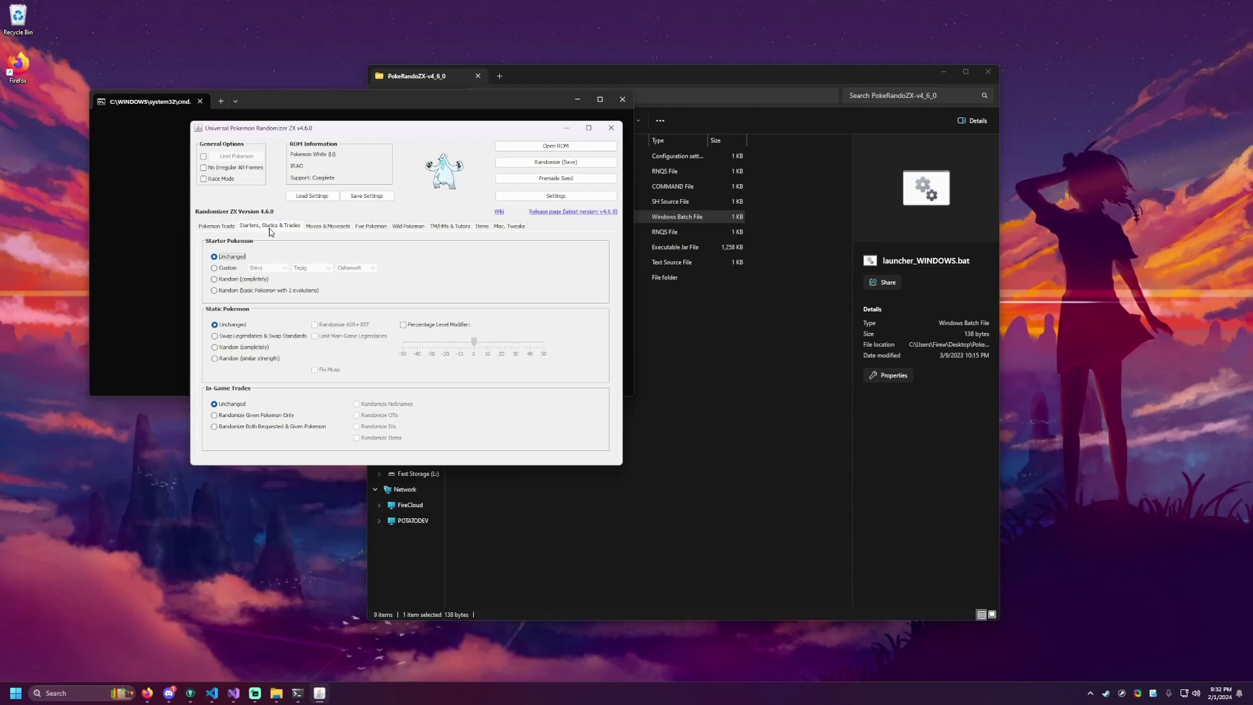
pyautogui.click(425, 327)
pyautogui.moveTo(474, 346); pyautogui.dragTo(503, 370)
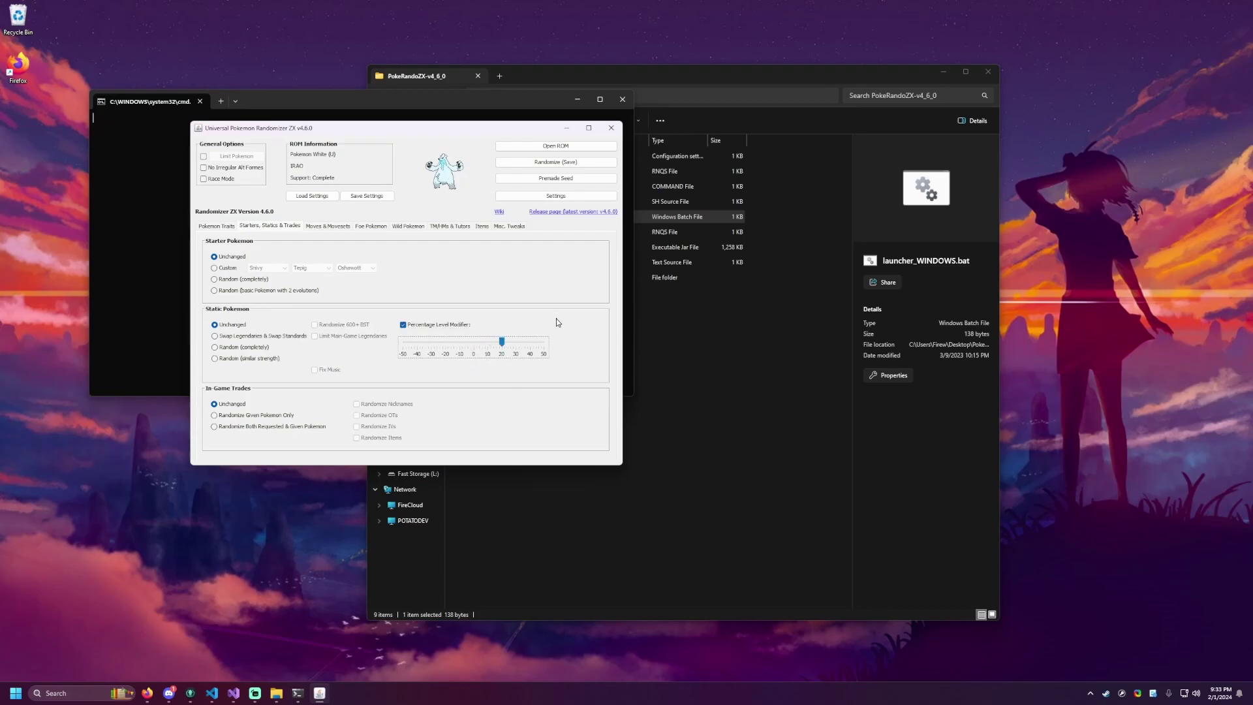
pyautogui.click(369, 228)
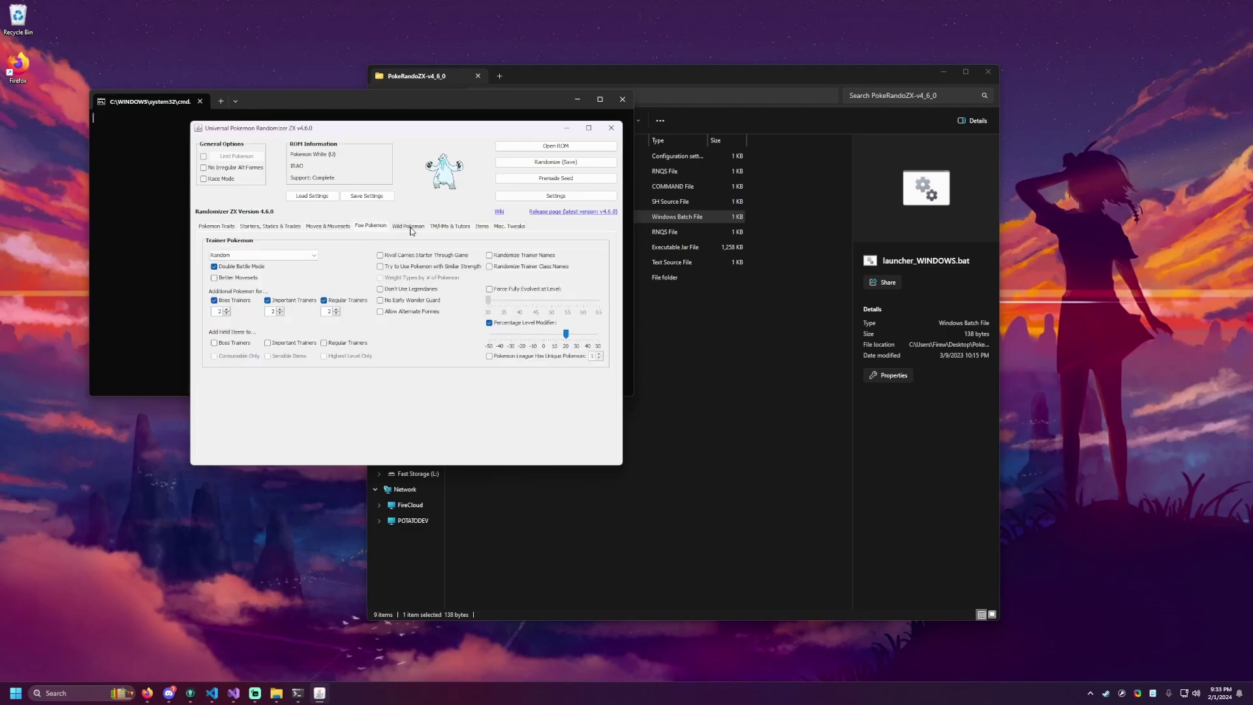
pyautogui.click(410, 228)
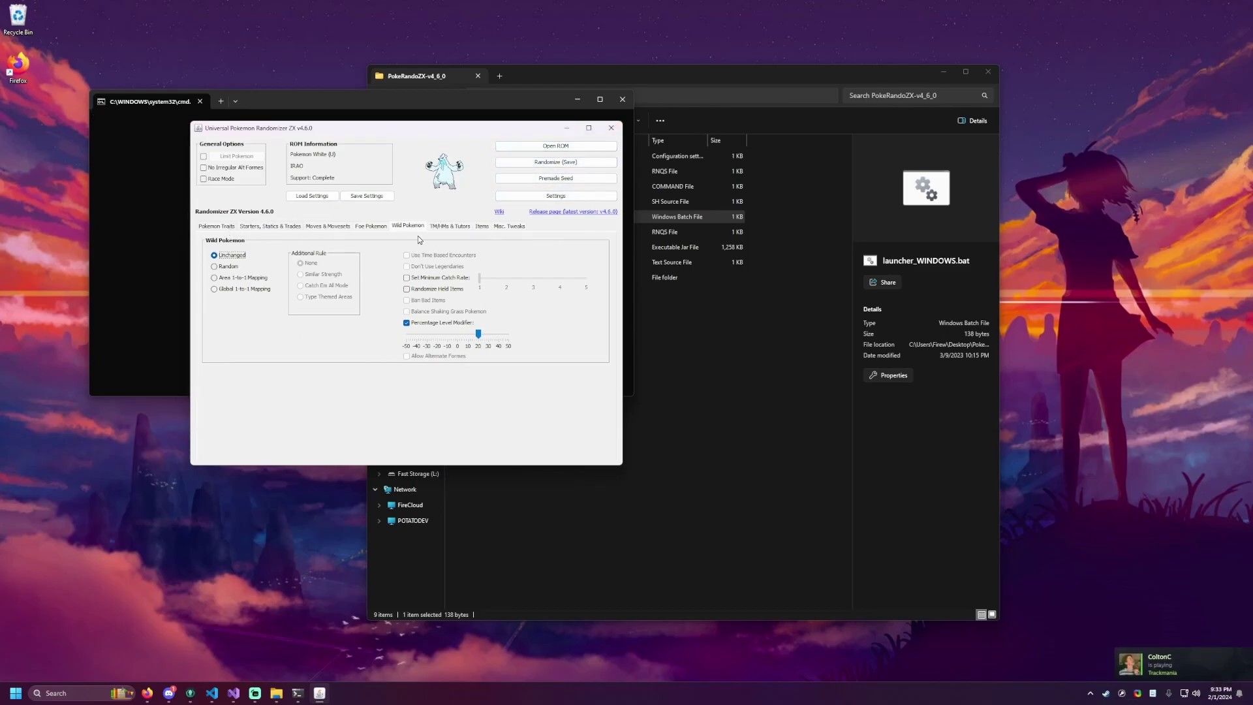
# - Randomize the ROM and save it as RandomizedWhite.nds
pyautogui.click(554, 164)
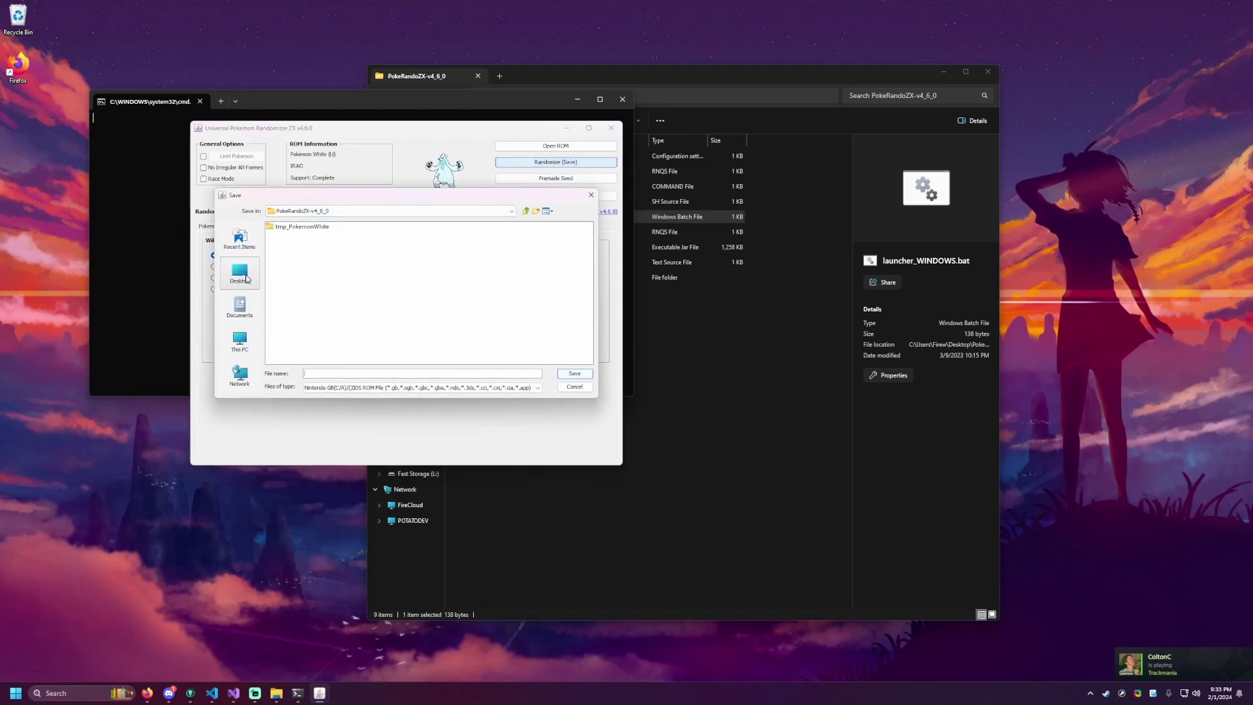
pyautogui.click(378, 372)
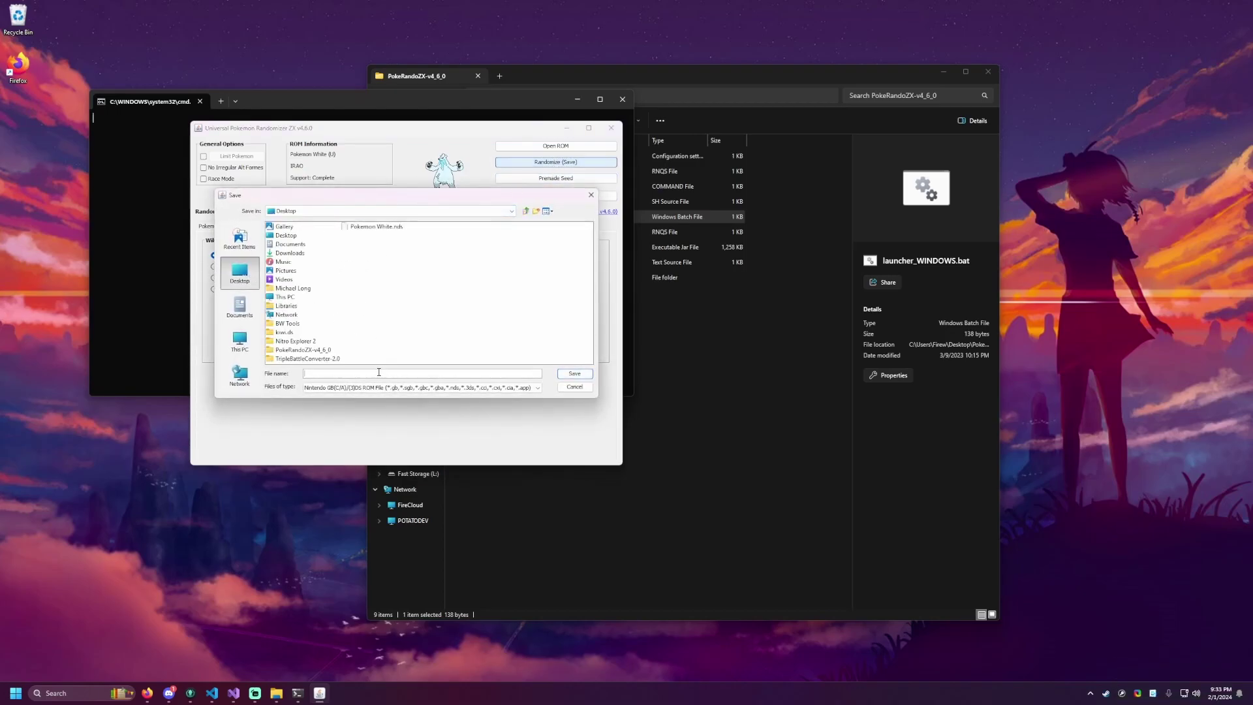
pyautogui.write('RandomizedWhite')
pyautogui.click(574, 373)
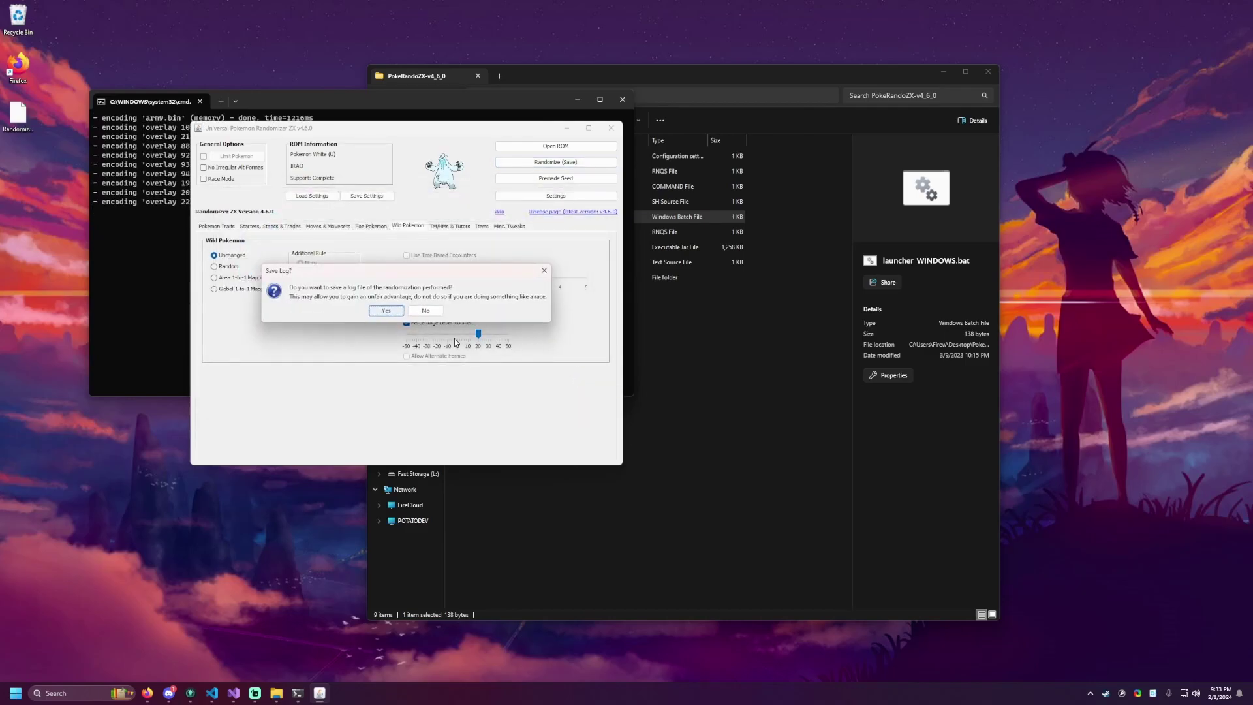
# - Decline the log, dismiss Seed Details, and close the randomizer, console and folder window
pyautogui.click(428, 311)
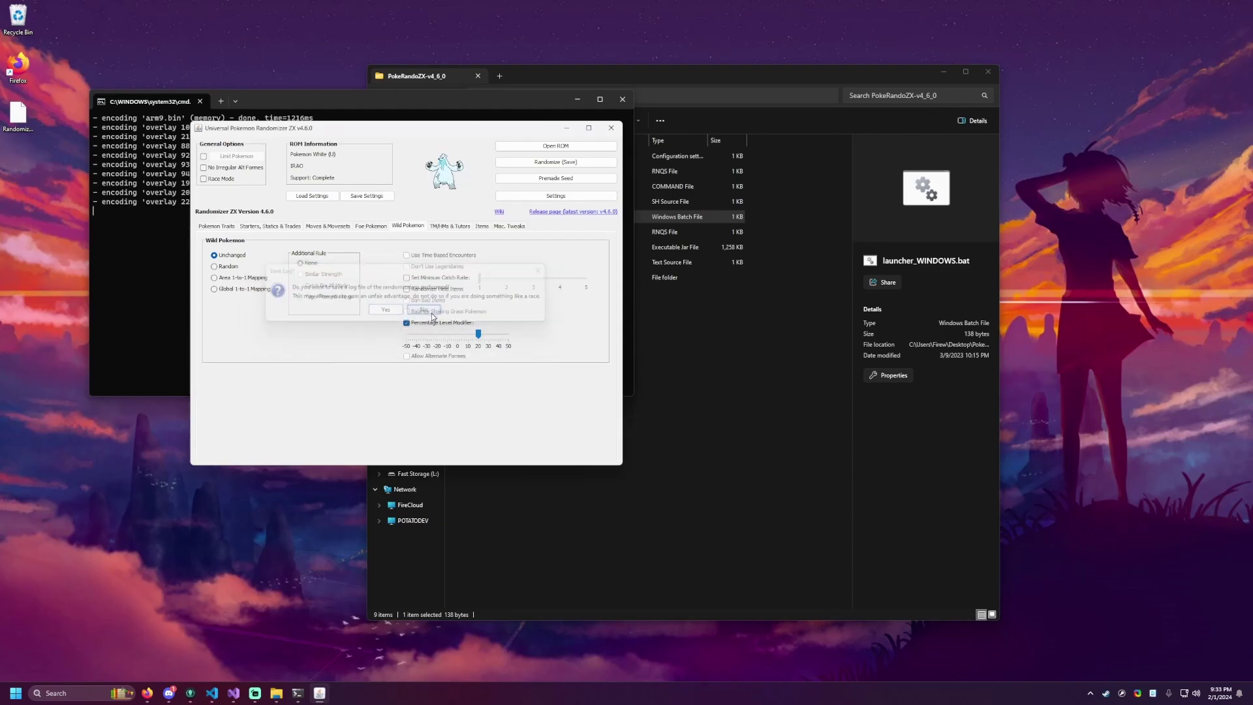
pyautogui.click(495, 331)
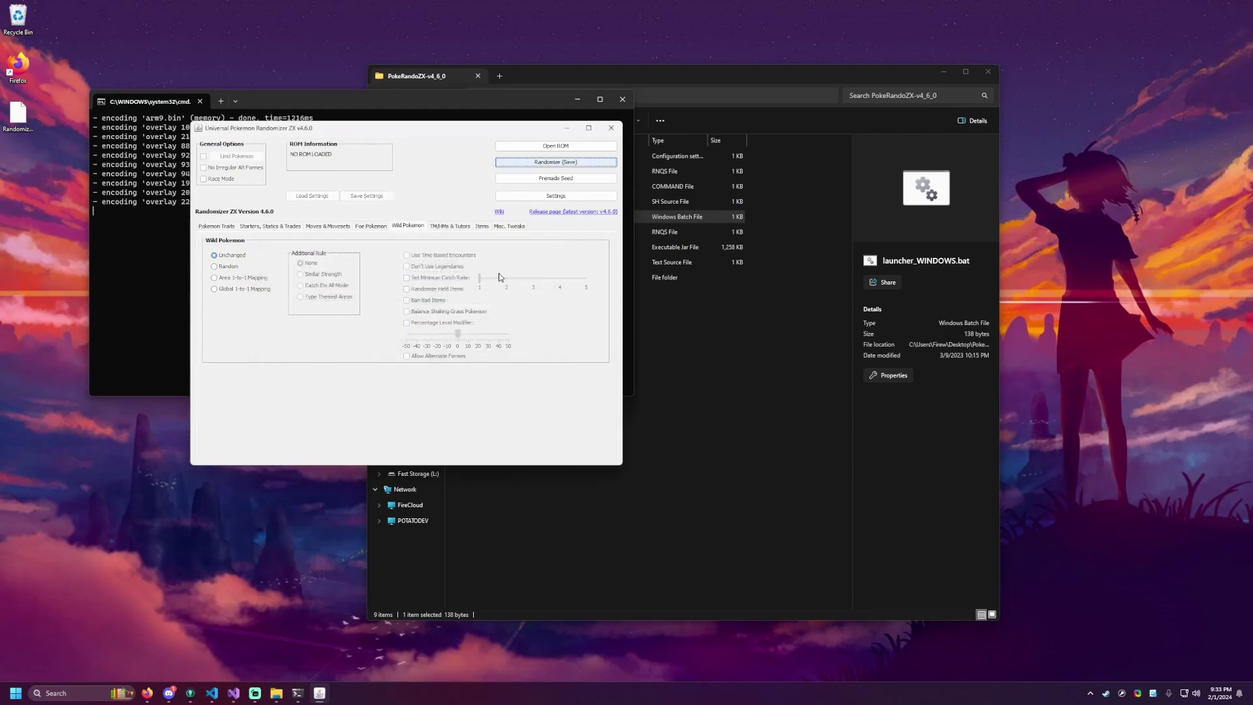
pyautogui.click(612, 129)
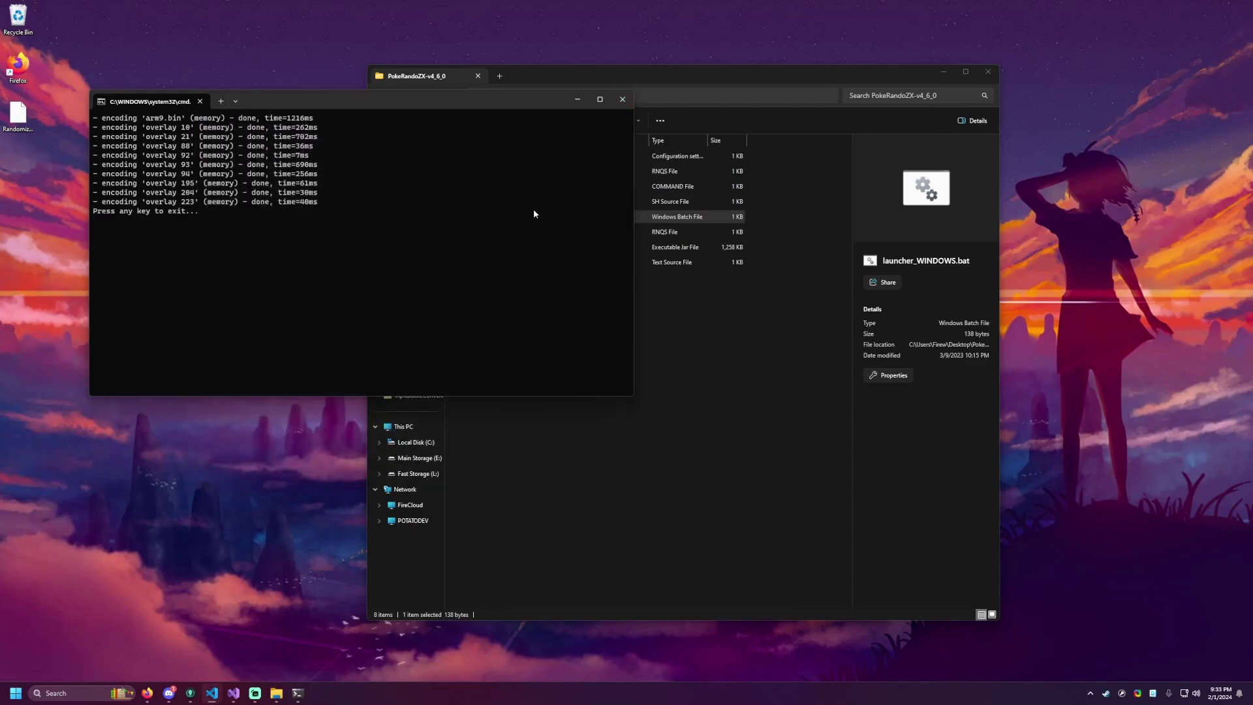
pyautogui.press('Return')
pyautogui.click(987, 72)
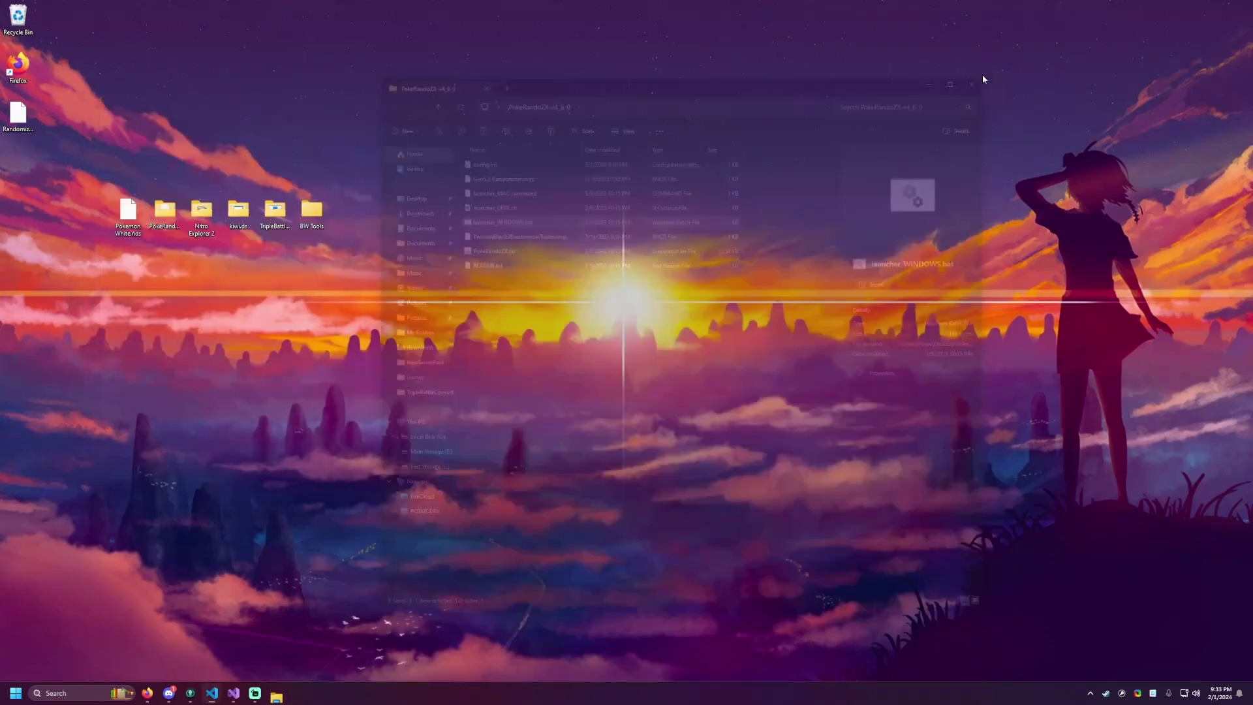
# - Rearrange the ROM icons on the desktop and launch NitroExplorer2b.exe from the Nitro Explorer 2 folder
pyautogui.moveTo(128, 223); pyautogui.dragTo(22, 662)
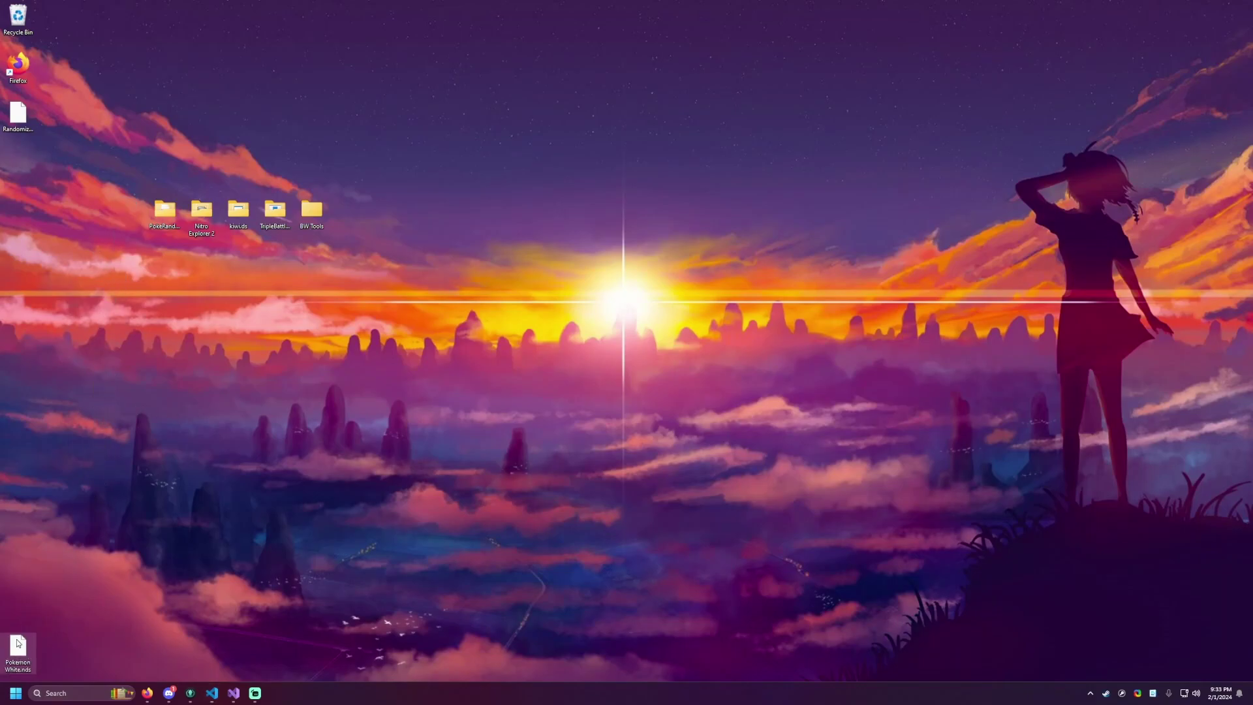
pyautogui.click(19, 116)
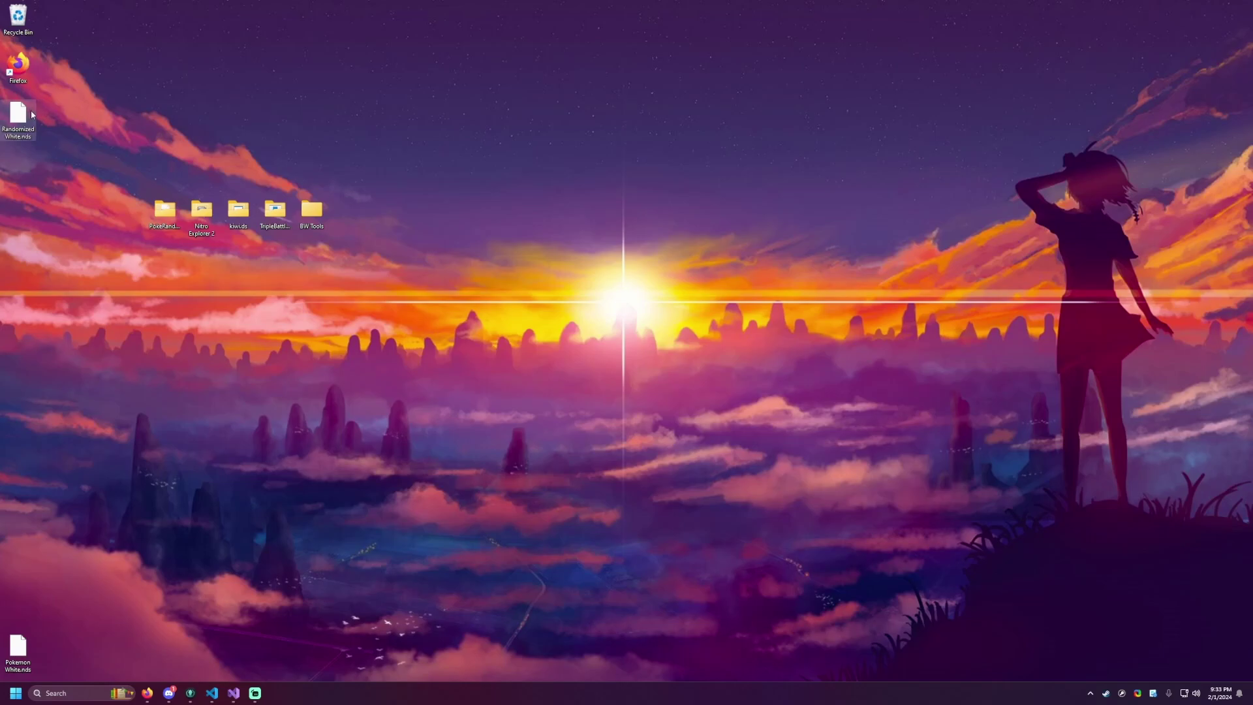
pyautogui.moveTo(27, 114); pyautogui.dragTo(130, 213)
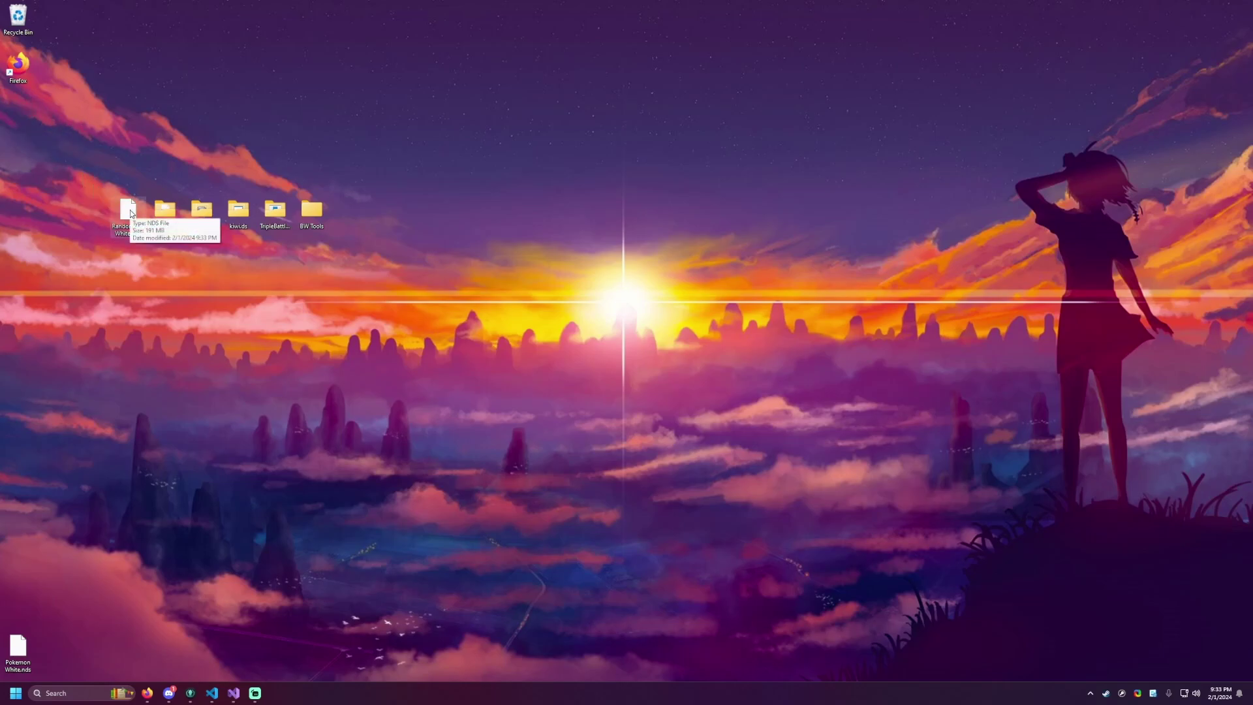
pyautogui.doubleClick(210, 218)
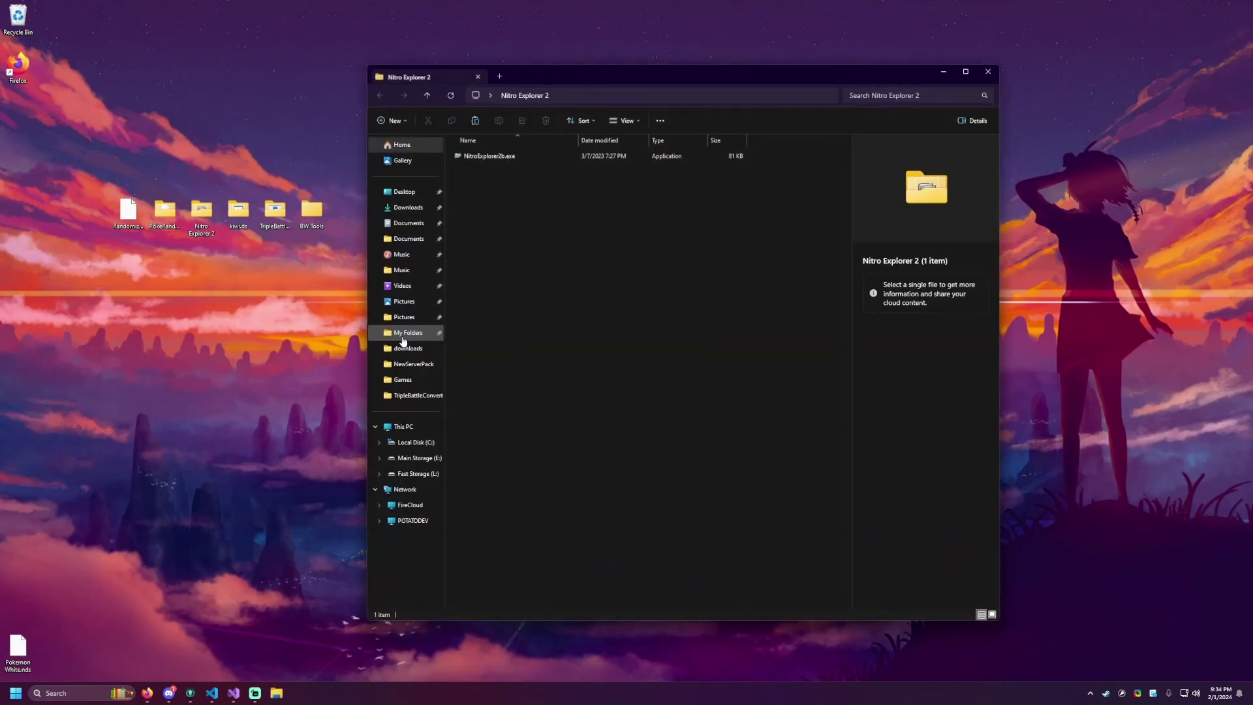
pyautogui.doubleClick(509, 157)
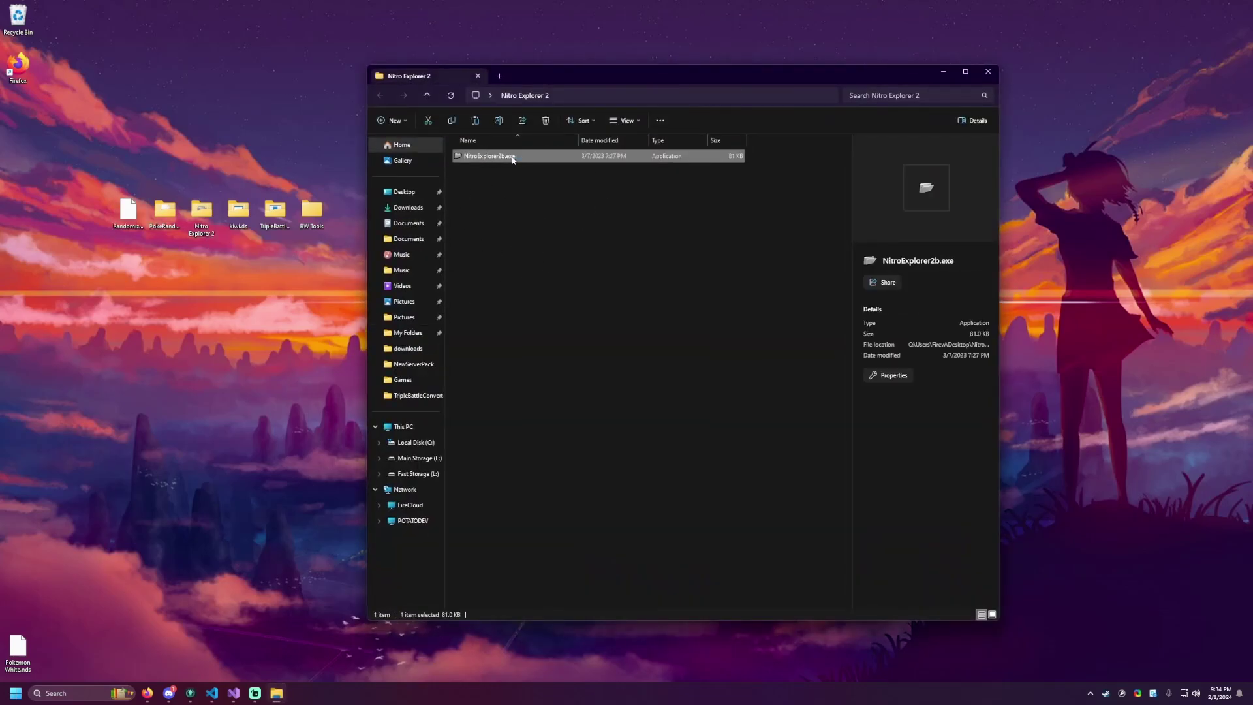
# - Load RandomizedWhite.nds into Nitro Explorer 2
pyautogui.moveTo(166, 115); pyautogui.dragTo(182, 282)
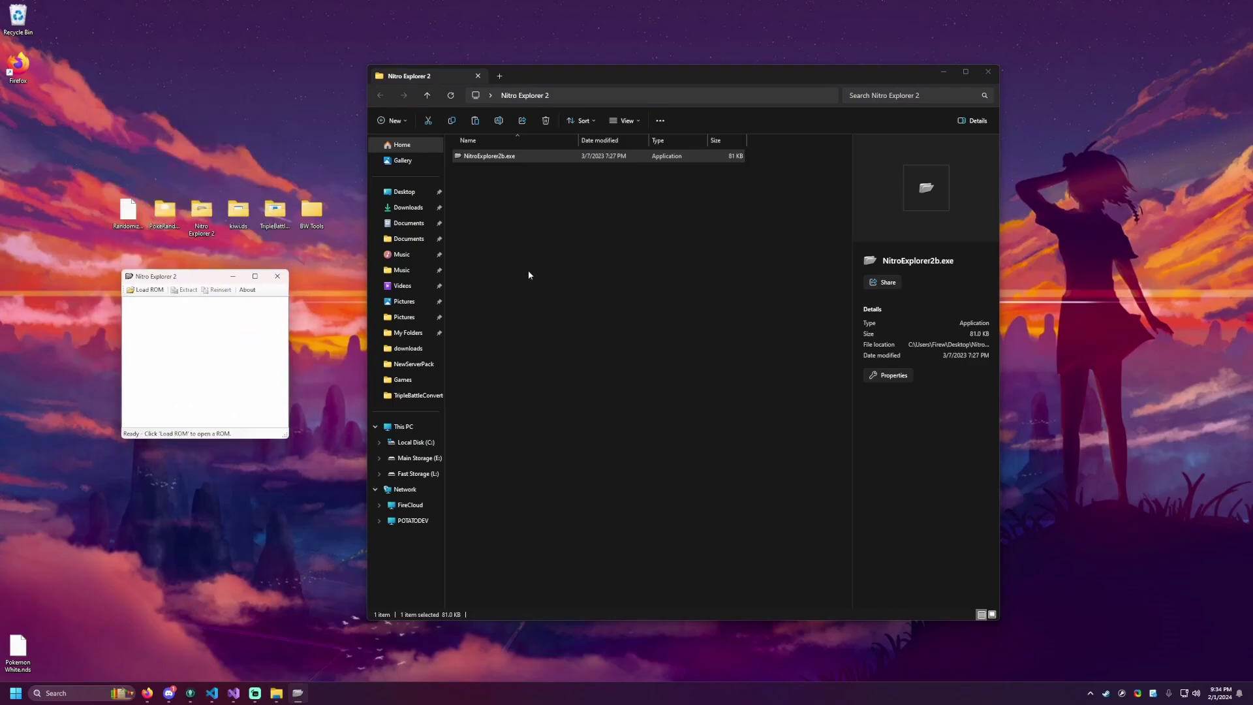
pyautogui.click(149, 290)
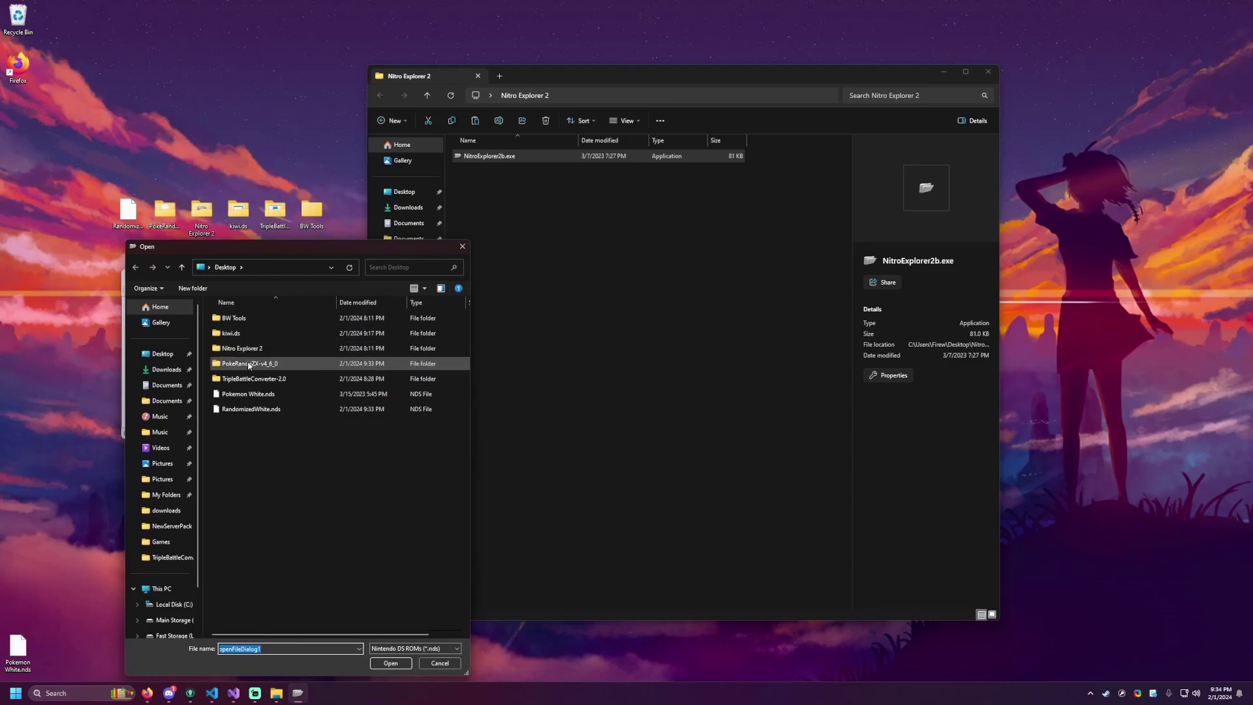
pyautogui.click(258, 412)
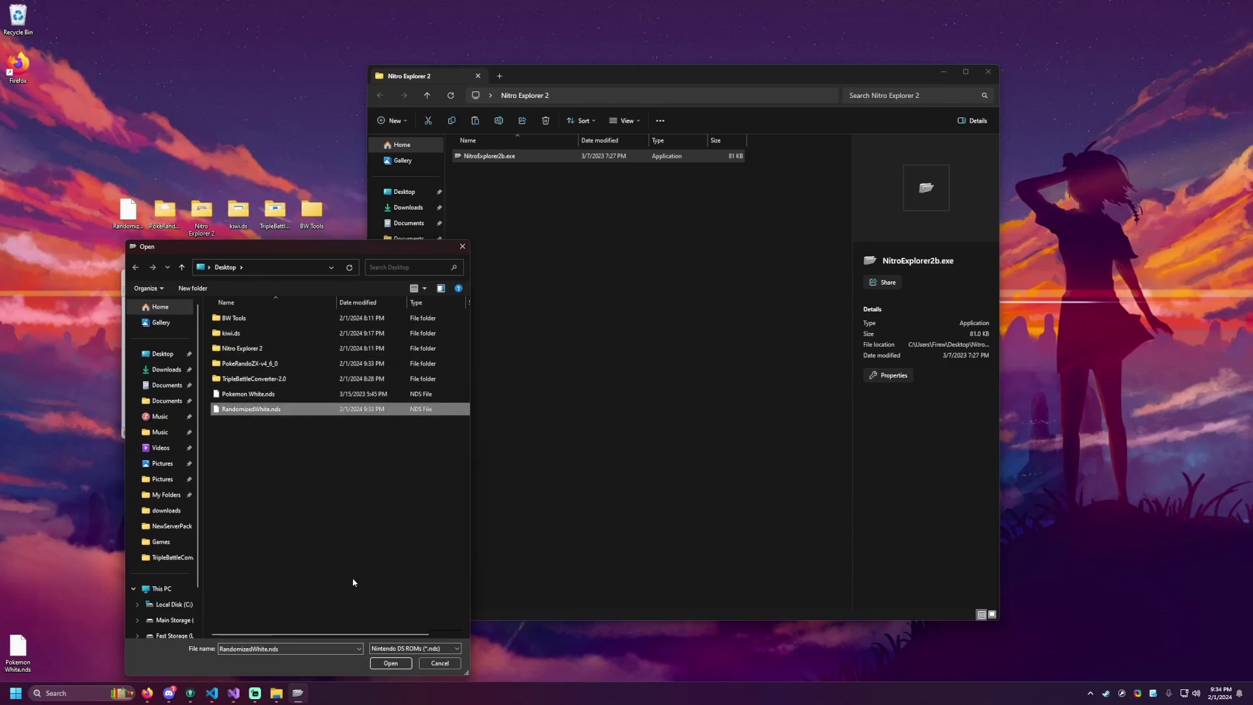
pyautogui.click(393, 663)
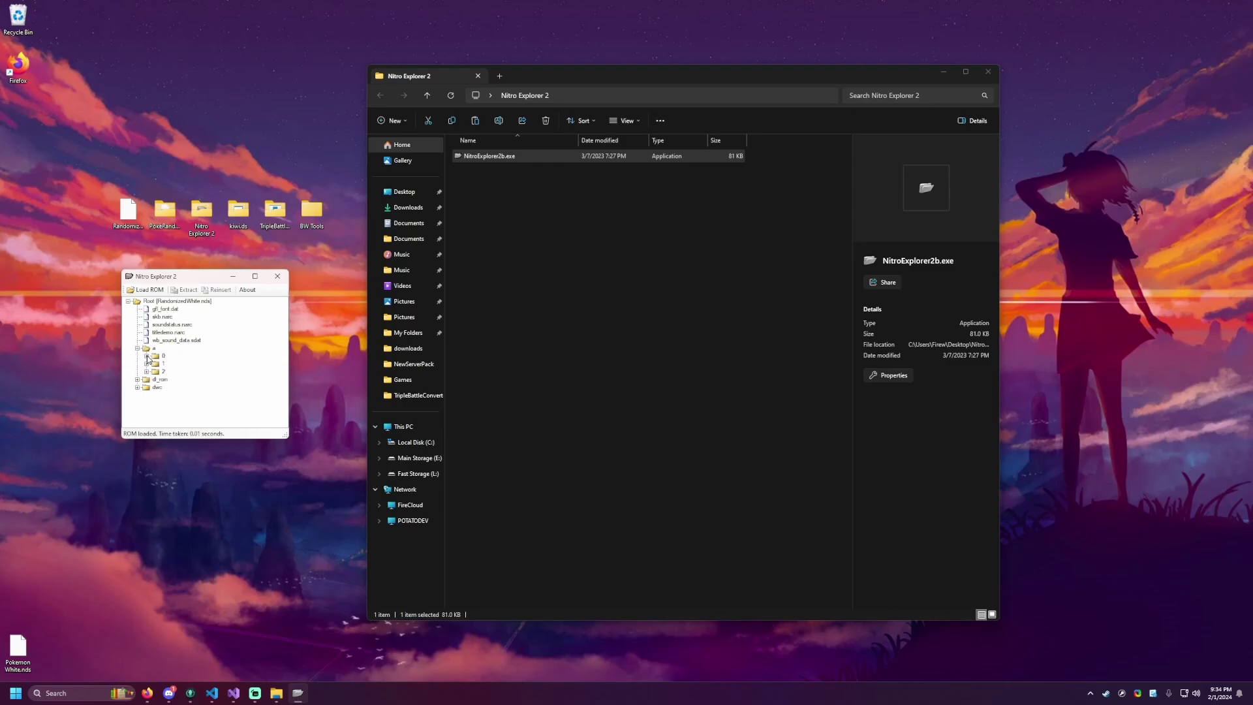
# - Expand a > 0 > 9 in the ROM tree and select file 2, the trainer data
pyautogui.click(137, 348)
pyautogui.click(157, 418)
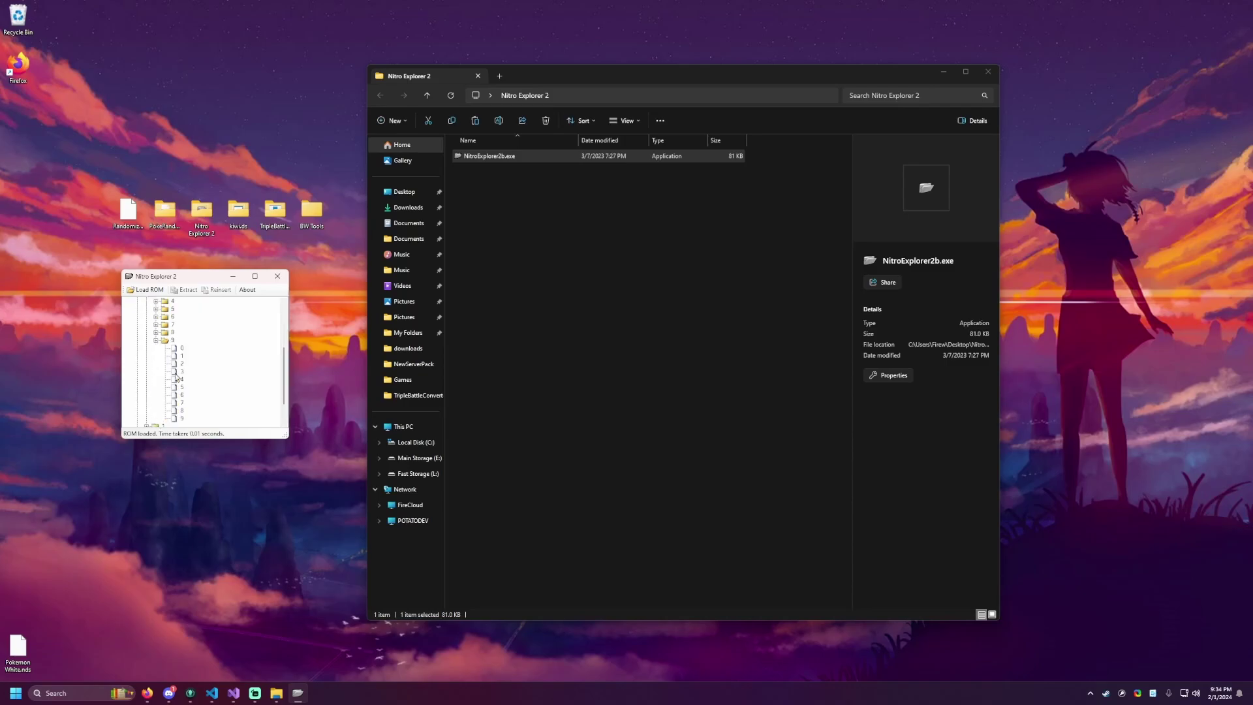
pyautogui.click(181, 364)
pyautogui.scroll(3, 189, 369)
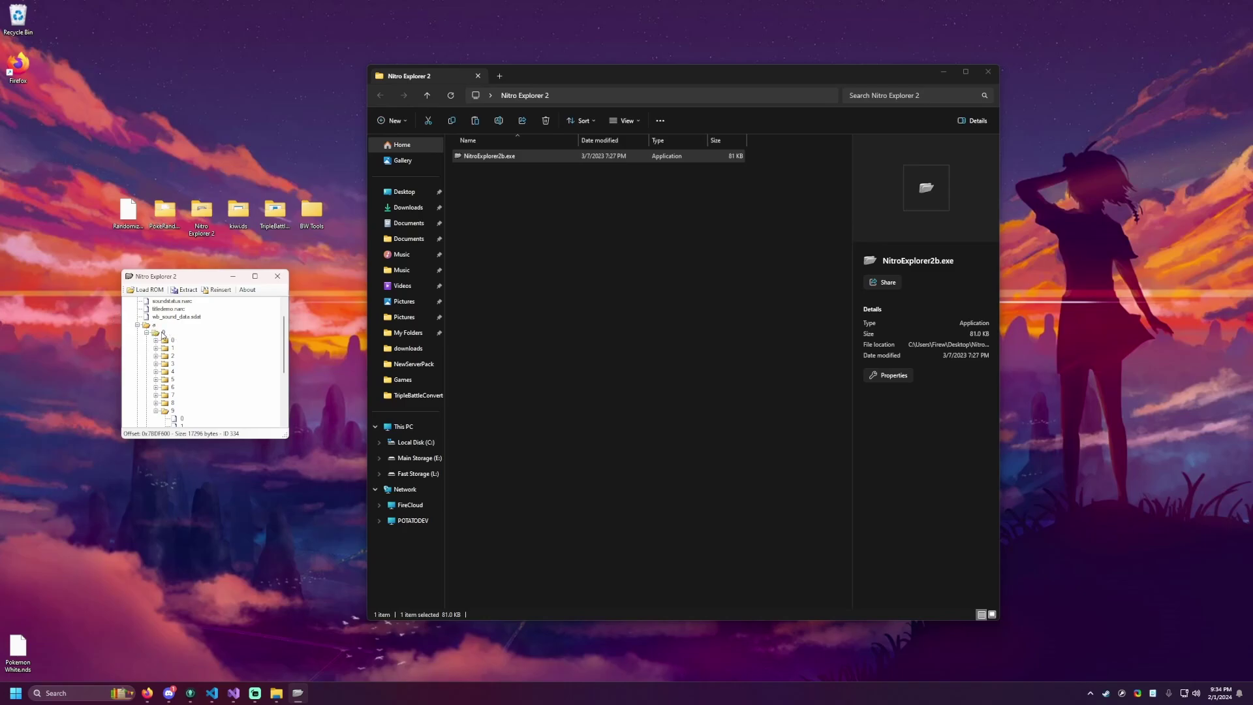
pyautogui.scroll(-2, 174, 411)
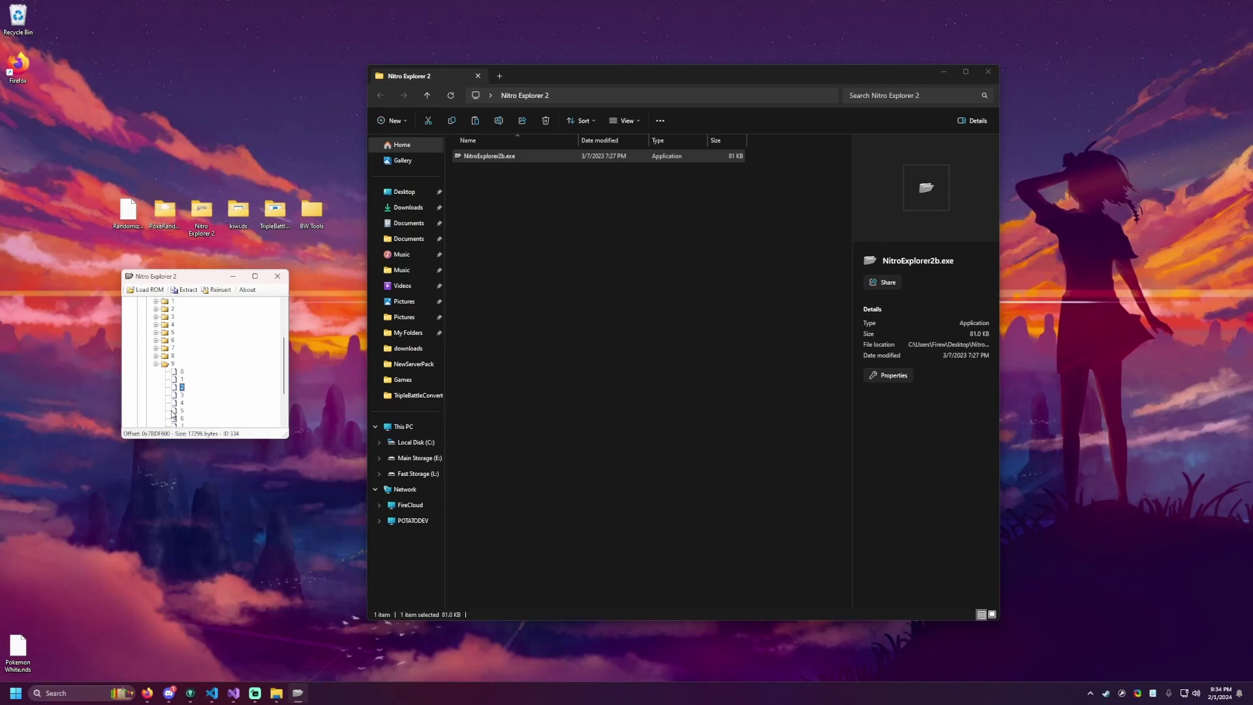
pyautogui.click(182, 381)
pyautogui.click(184, 387)
# - Extract file 2 to the Desktop as trdata.narc, placing it beside the tool folders
pyautogui.click(187, 291)
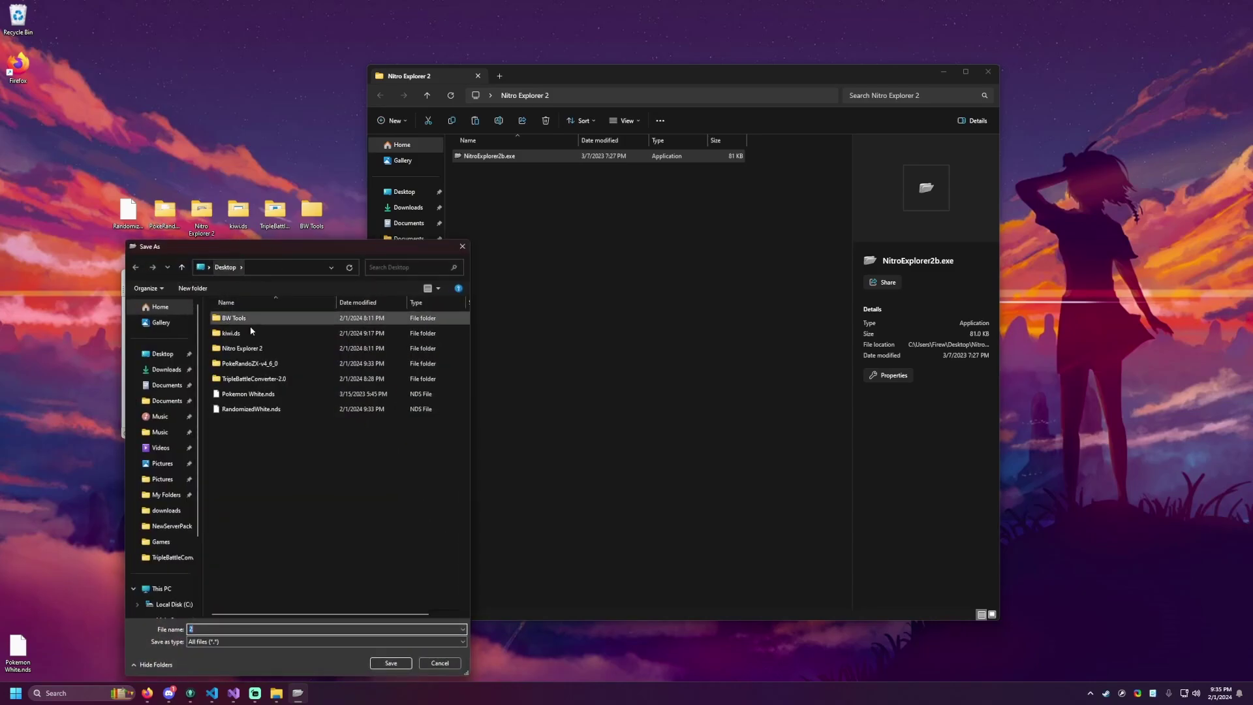
pyautogui.click(225, 630)
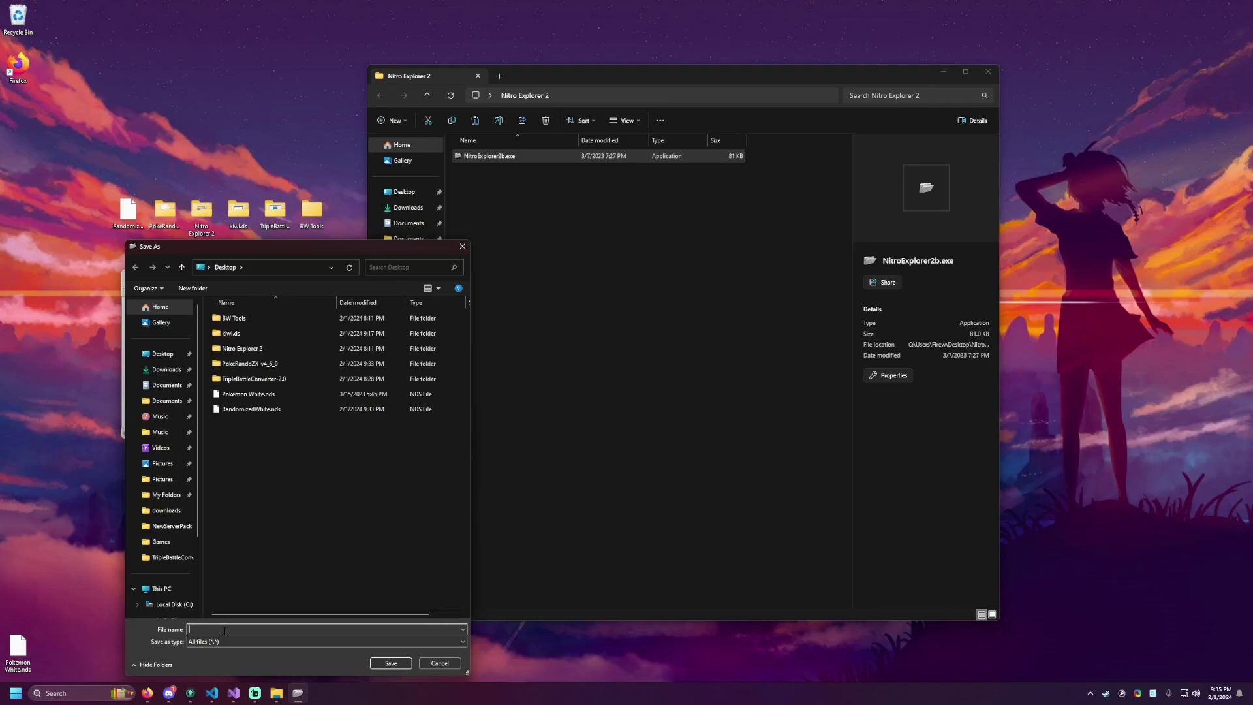
pyautogui.write('tr')
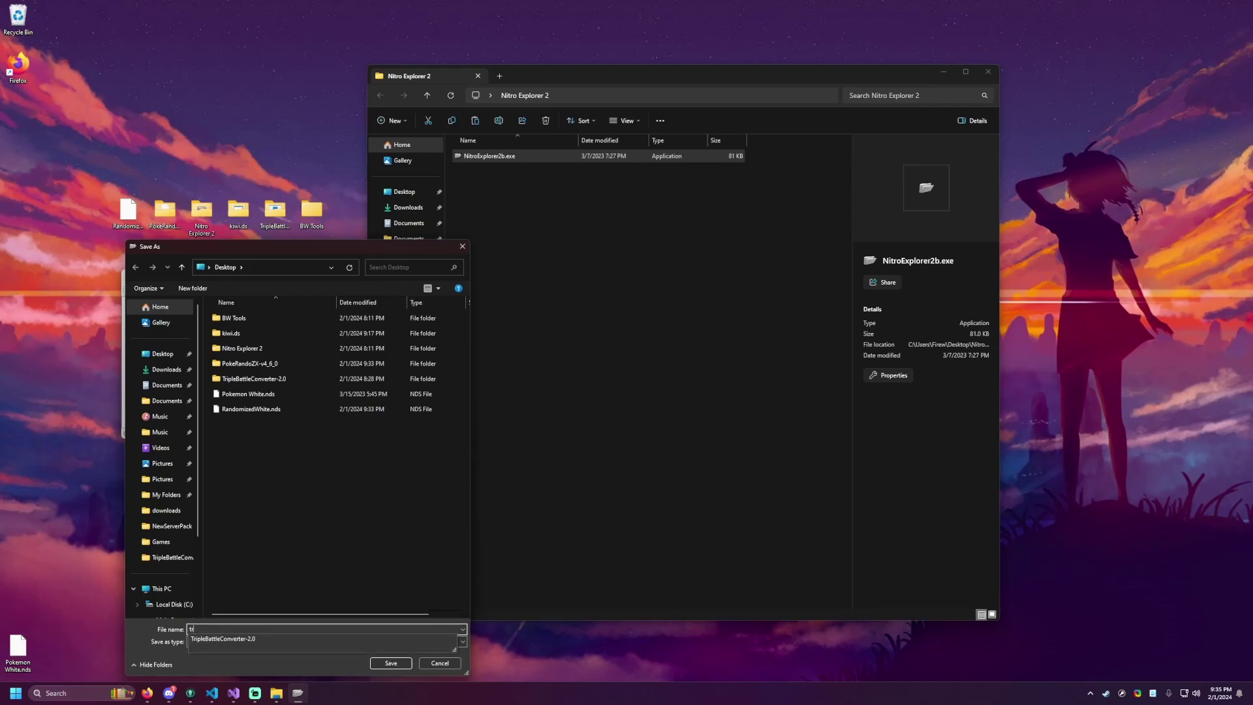
pyautogui.write('data.narc')
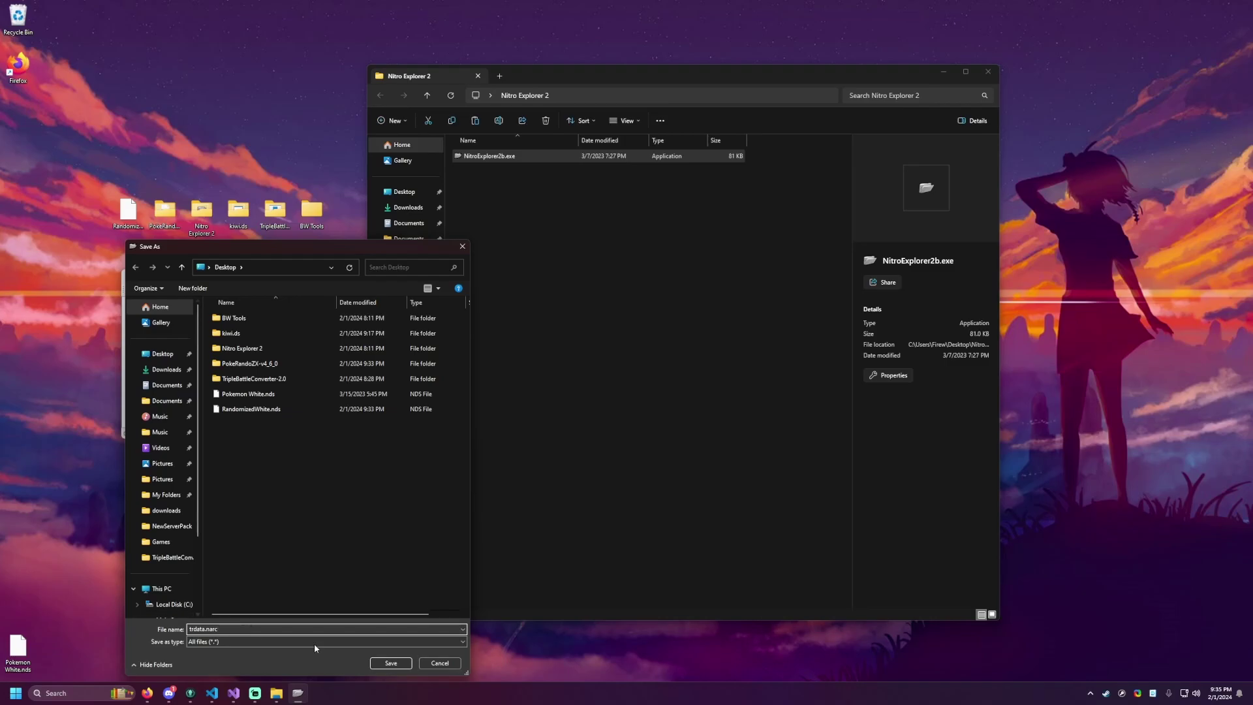
pyautogui.click(387, 664)
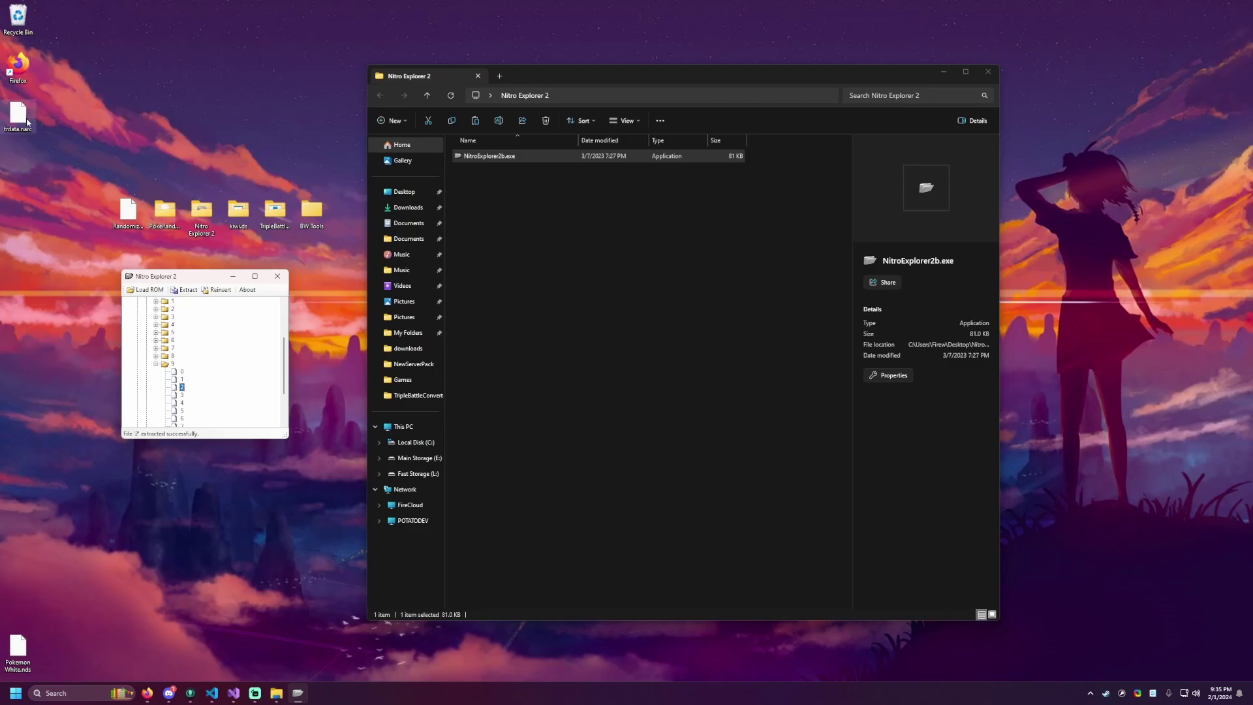
pyautogui.moveTo(24, 119); pyautogui.dragTo(169, 168)
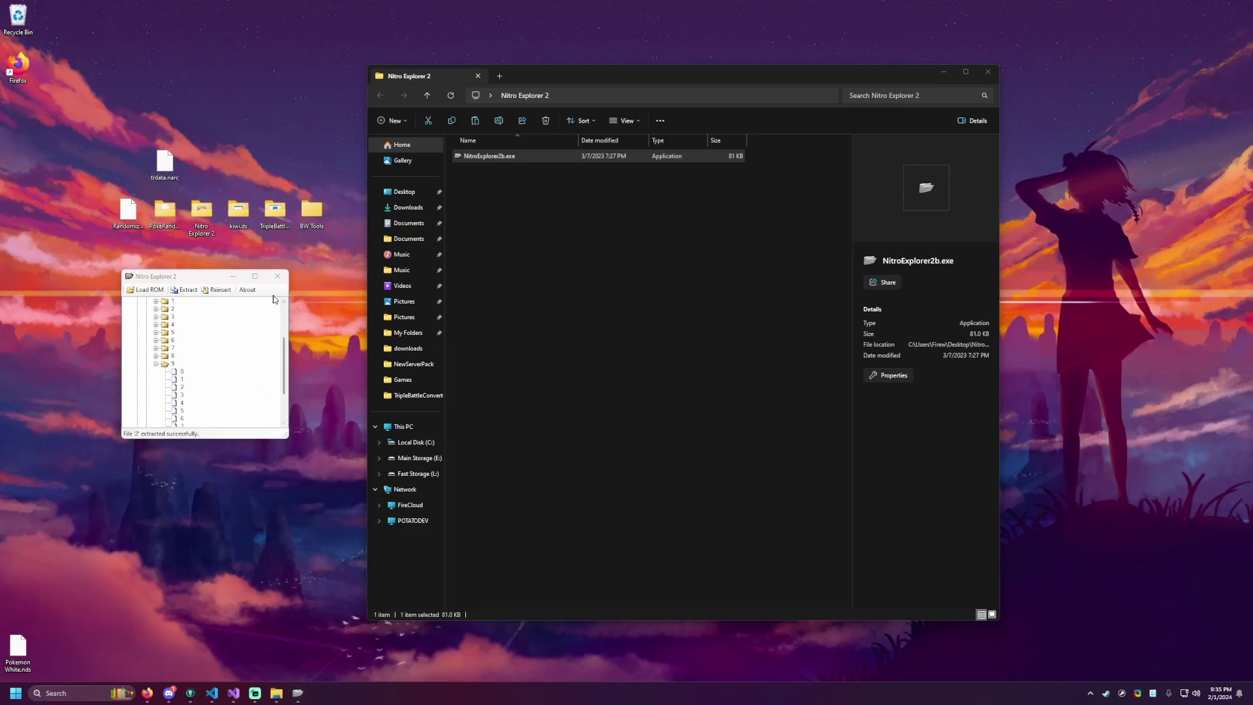
pyautogui.moveTo(197, 282); pyautogui.dragTo(1130, 31)
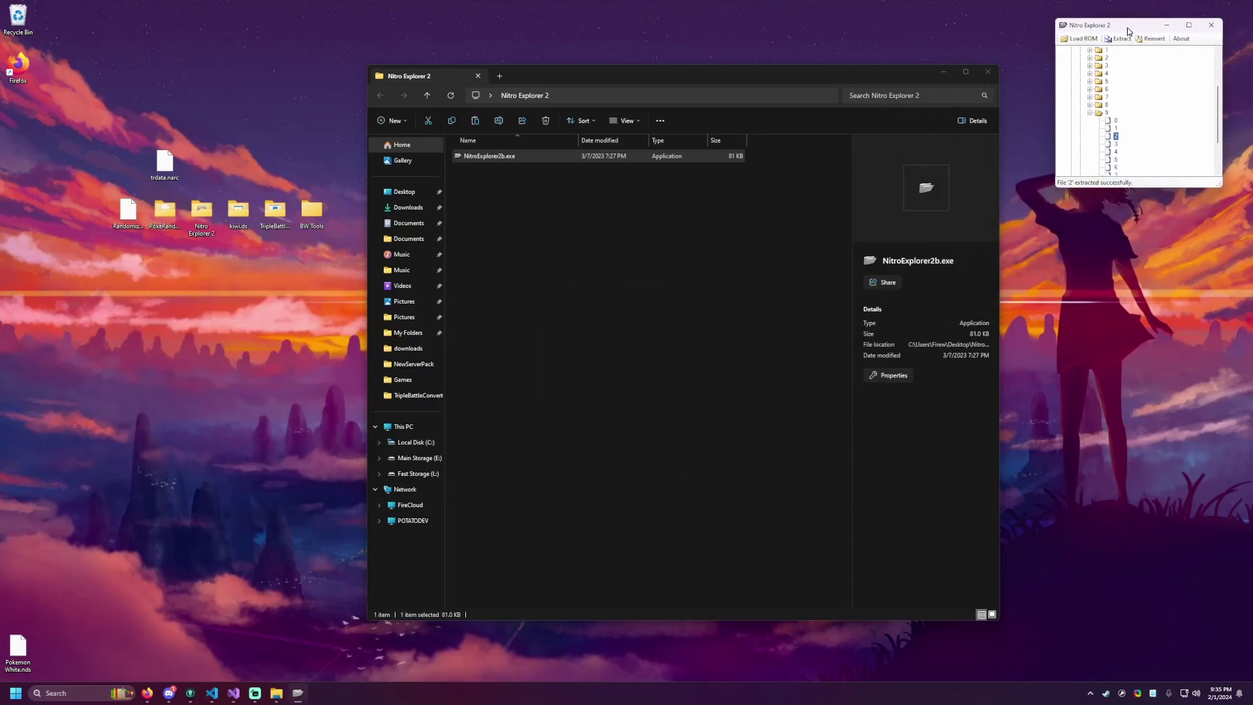
# - Launch the Kiwi.DS NDSeditor from the kiwi.ds folder
pyautogui.click(988, 73)
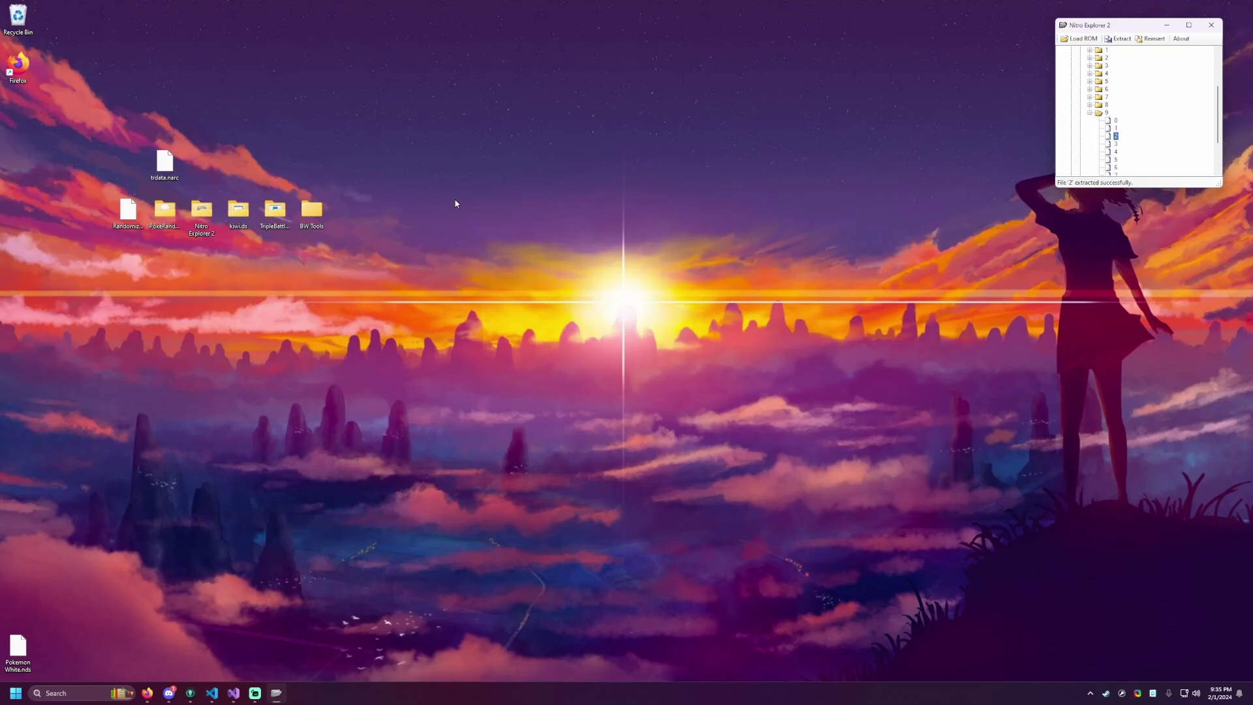
pyautogui.doubleClick(245, 220)
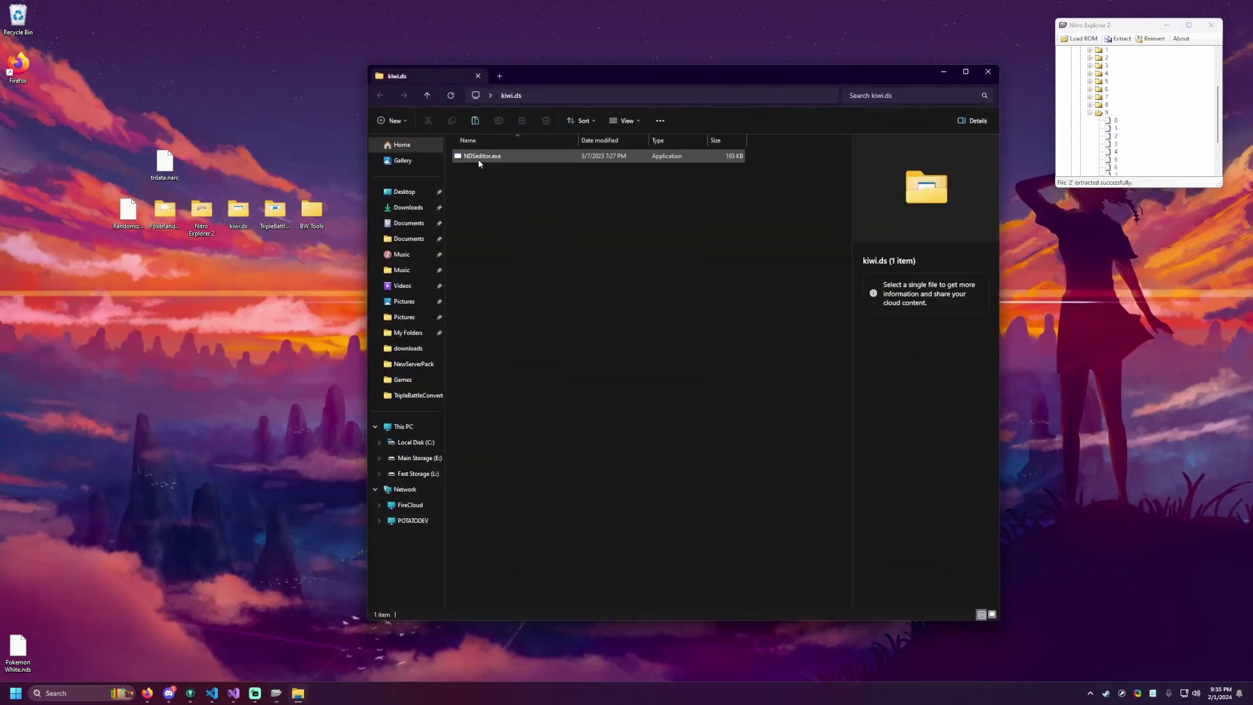
pyautogui.doubleClick(480, 160)
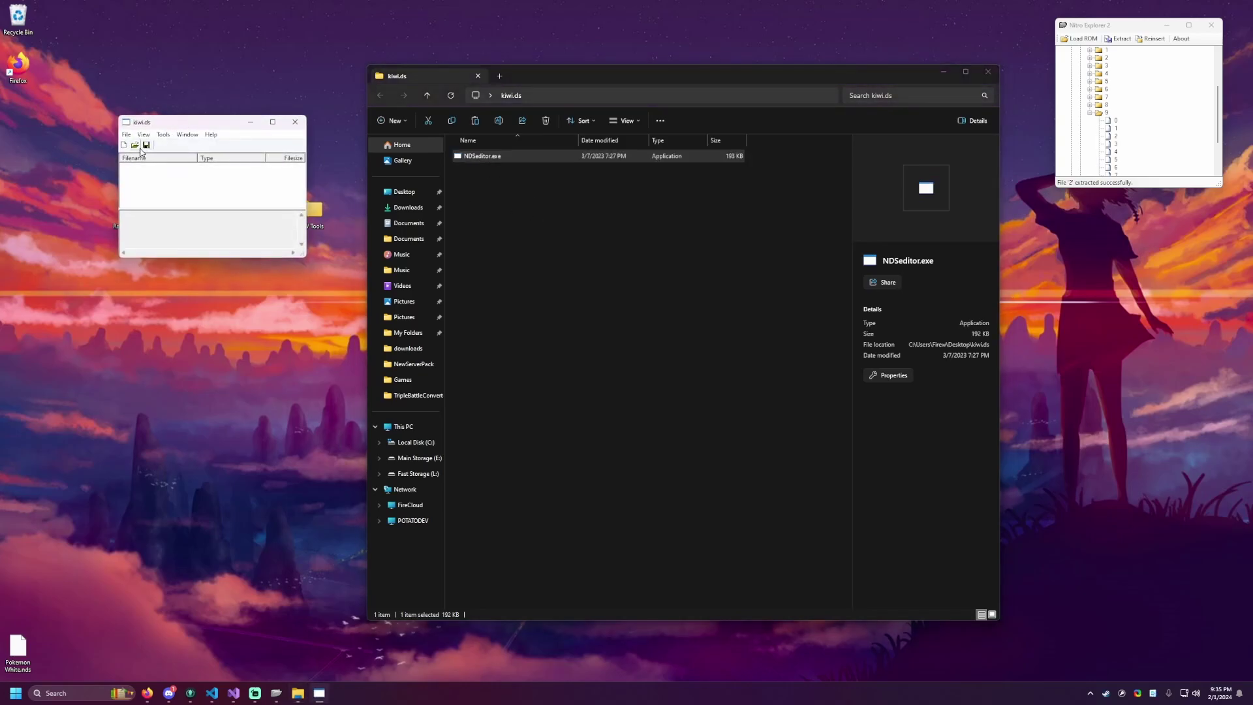
pyautogui.moveTo(192, 128); pyautogui.dragTo(185, 266)
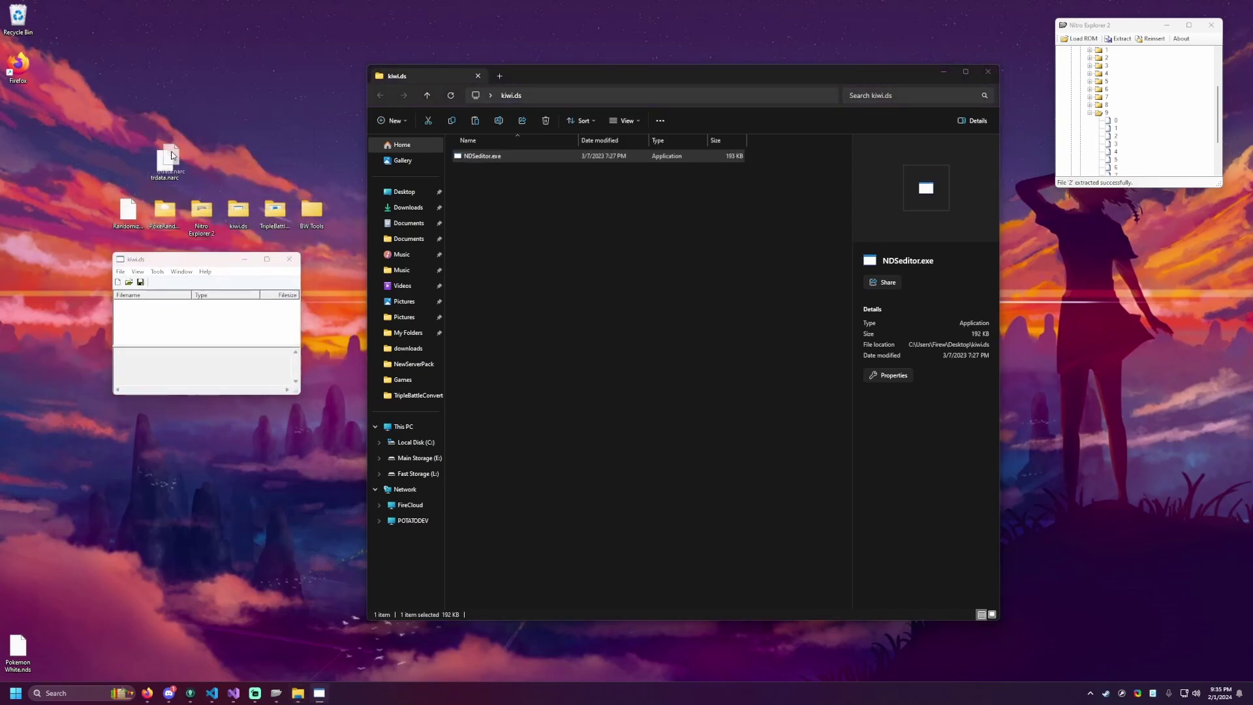
# - Open trdata.narc in the Archive Browser and extract all 616 files into a trdata folder
pyautogui.moveTo(167, 167); pyautogui.dragTo(163, 326)
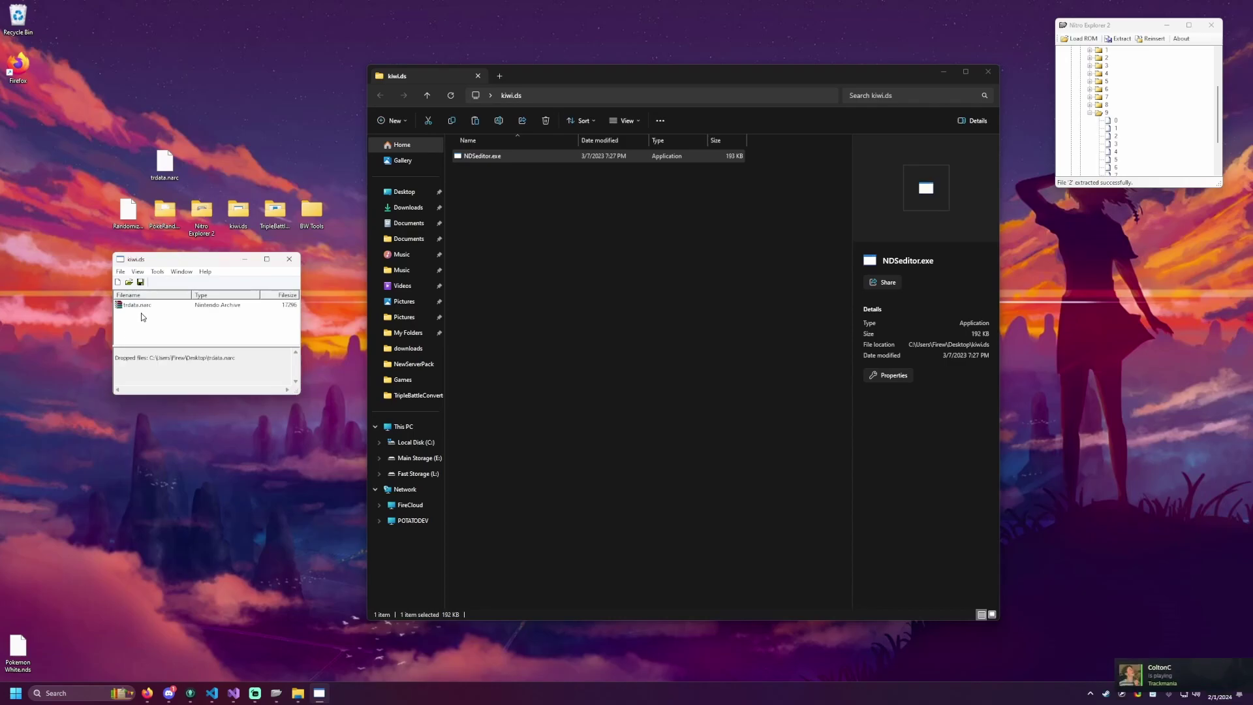
pyautogui.click(141, 305)
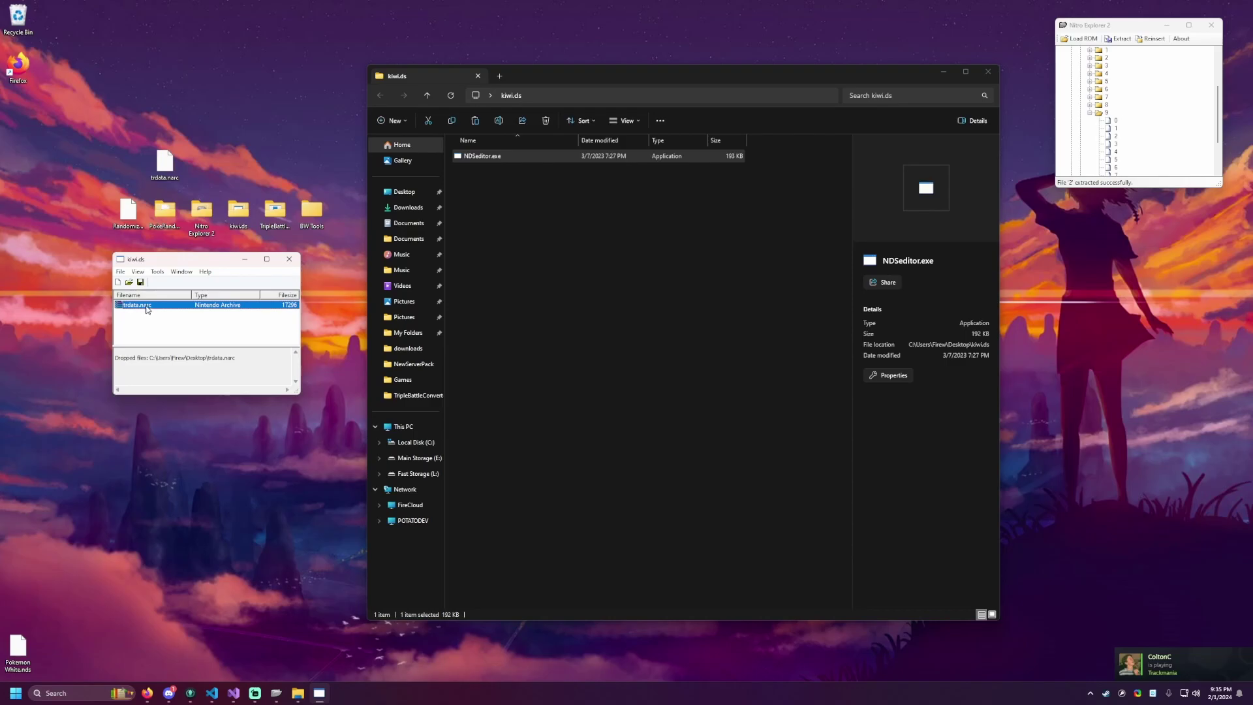
pyautogui.doubleClick(147, 305)
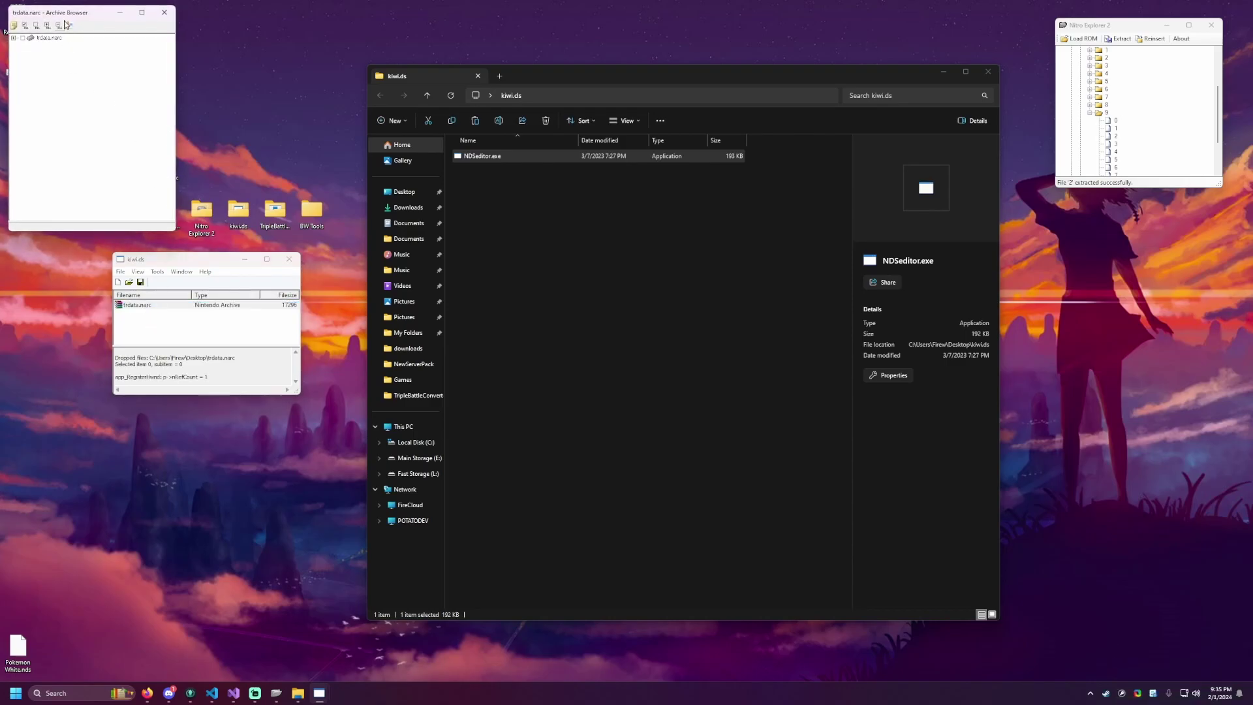
pyautogui.moveTo(71, 18); pyautogui.dragTo(223, 284)
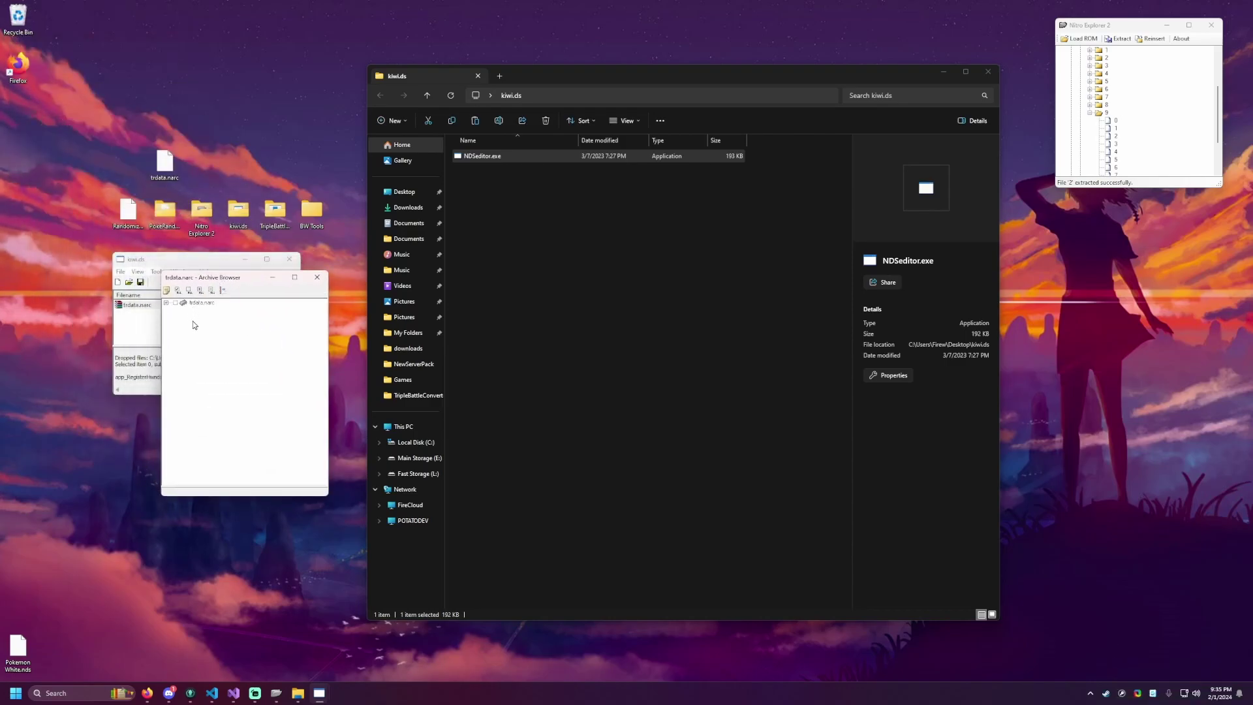
pyautogui.click(176, 302)
pyautogui.click(167, 291)
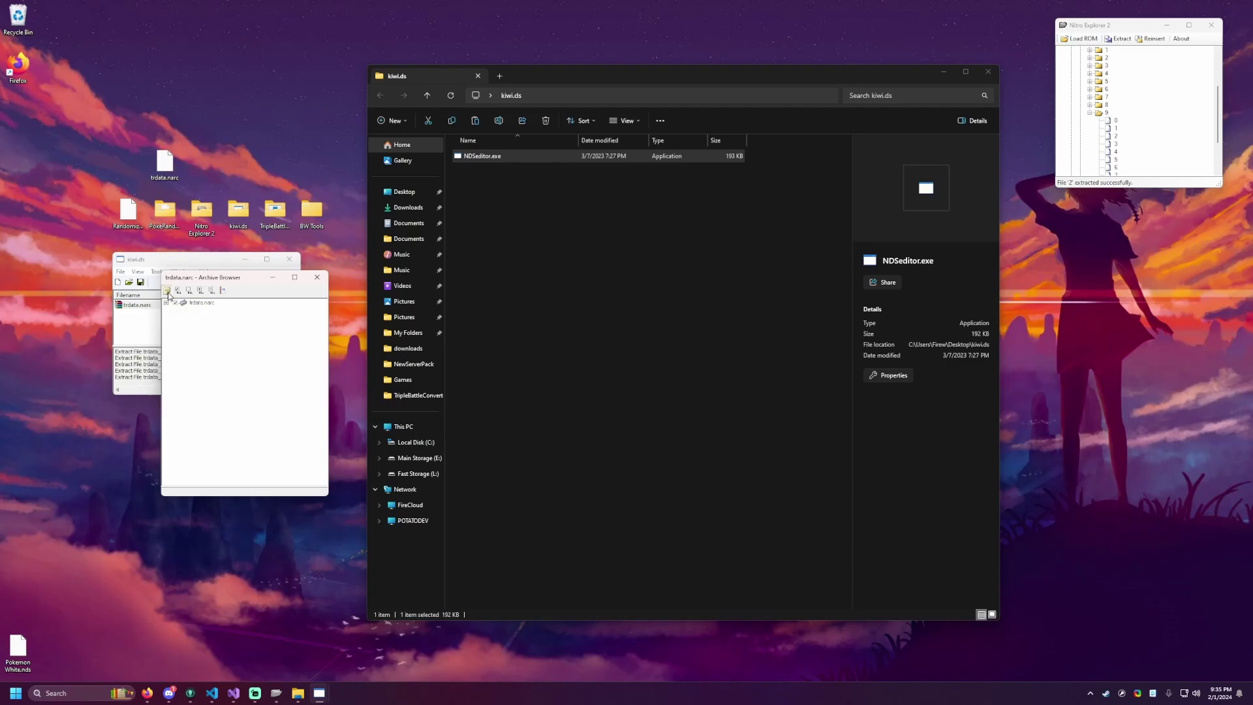
pyautogui.moveTo(621, 331); pyautogui.dragTo(295, 339)
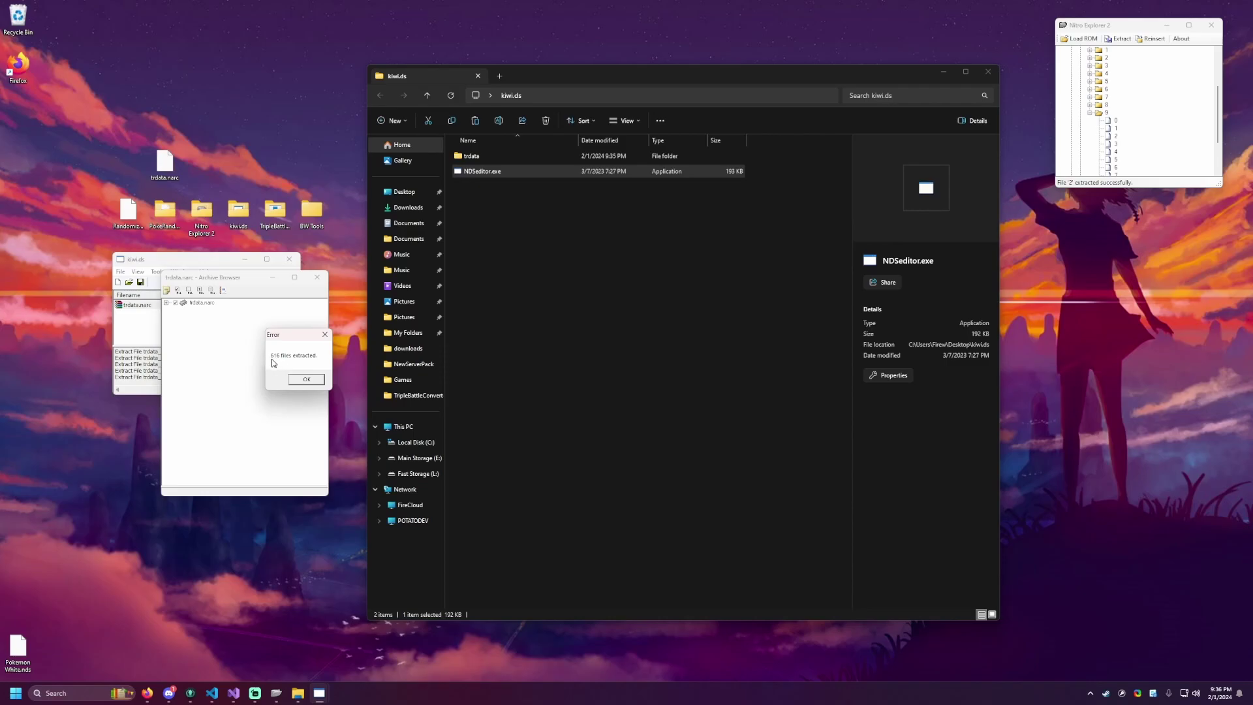
# - Dismiss the extraction message, close the Archive Browser, and move the editor aside
pyautogui.click(307, 380)
pyautogui.click(320, 279)
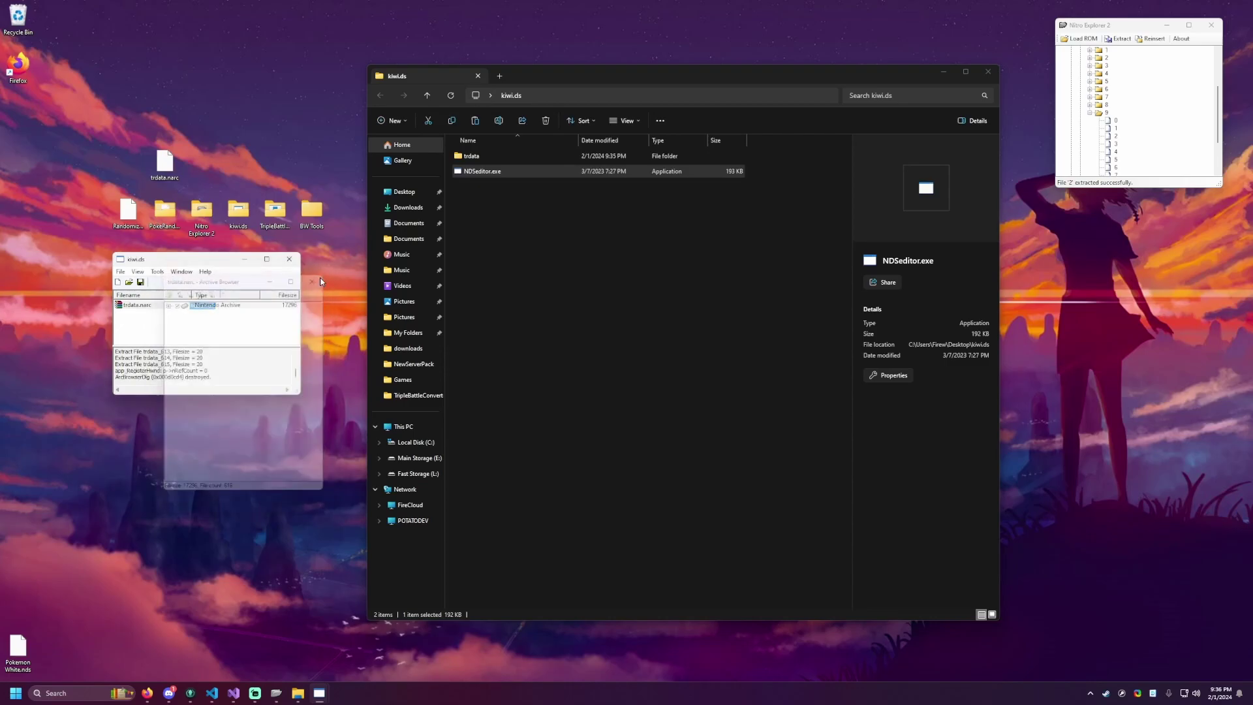
pyautogui.moveTo(184, 260); pyautogui.dragTo(1118, 210)
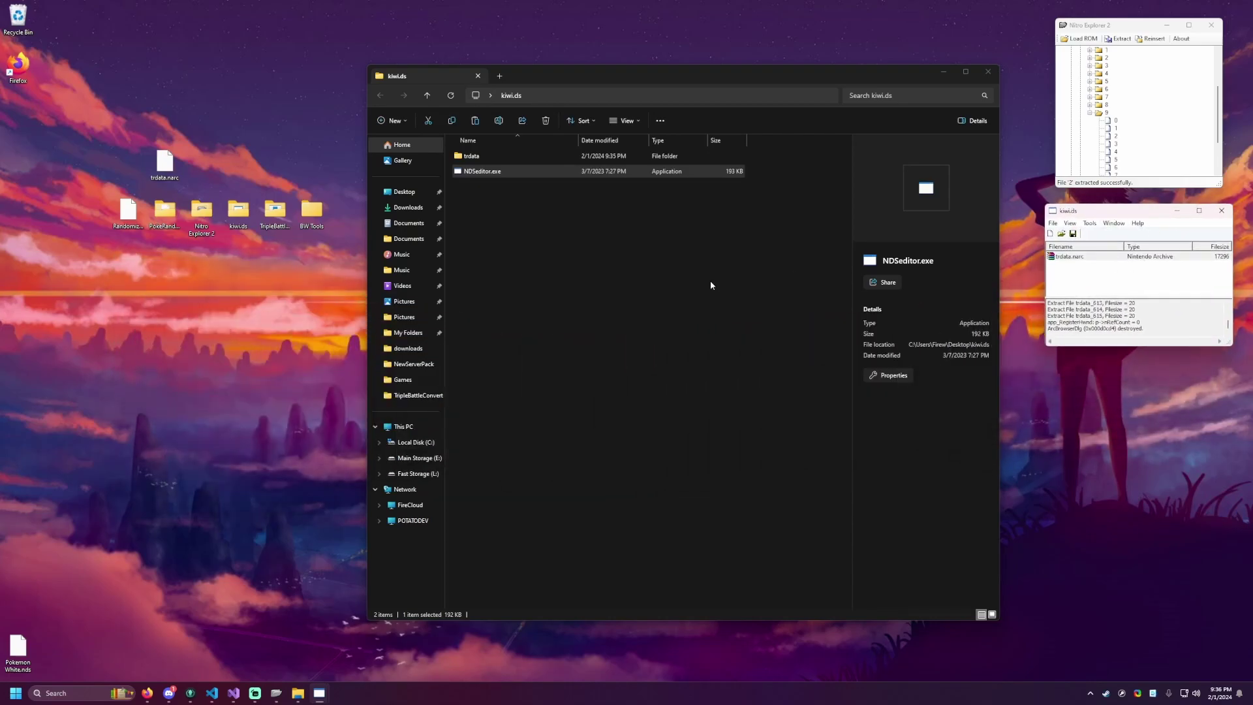
# - Confirm trdata holds 616 files, then open the TripleBattleConverter-2.0 folder
pyautogui.click(584, 282)
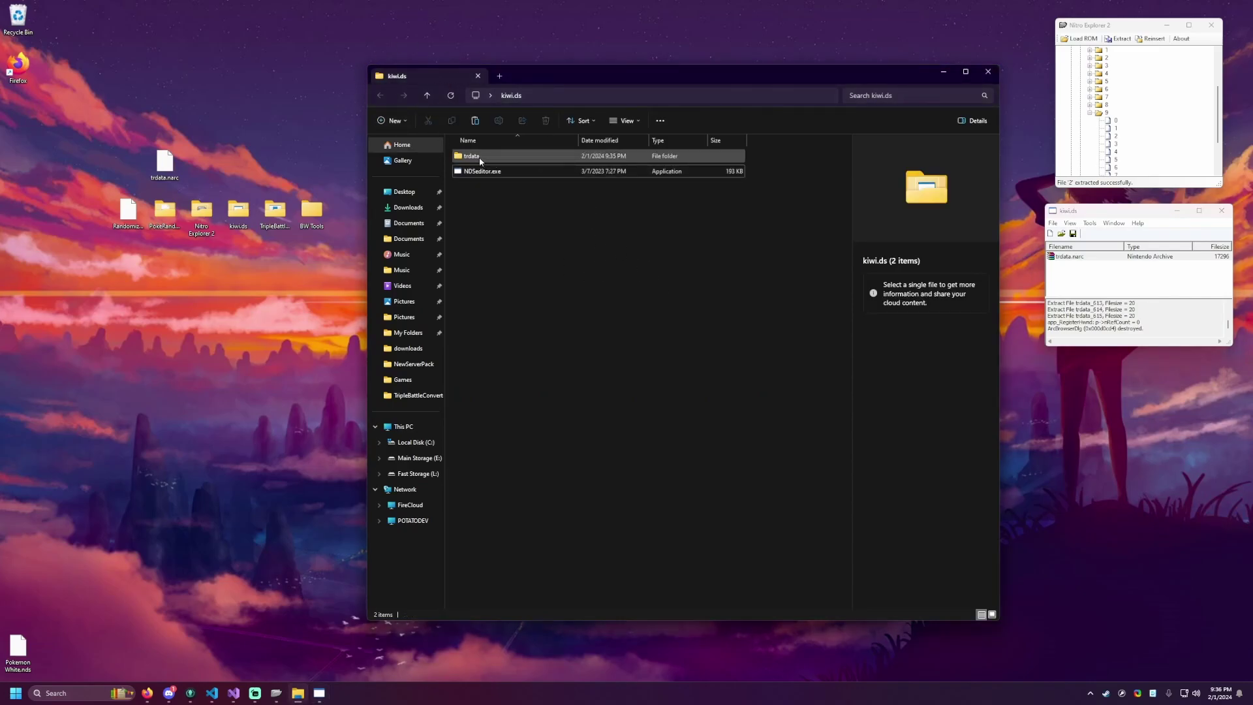
pyautogui.click(481, 160)
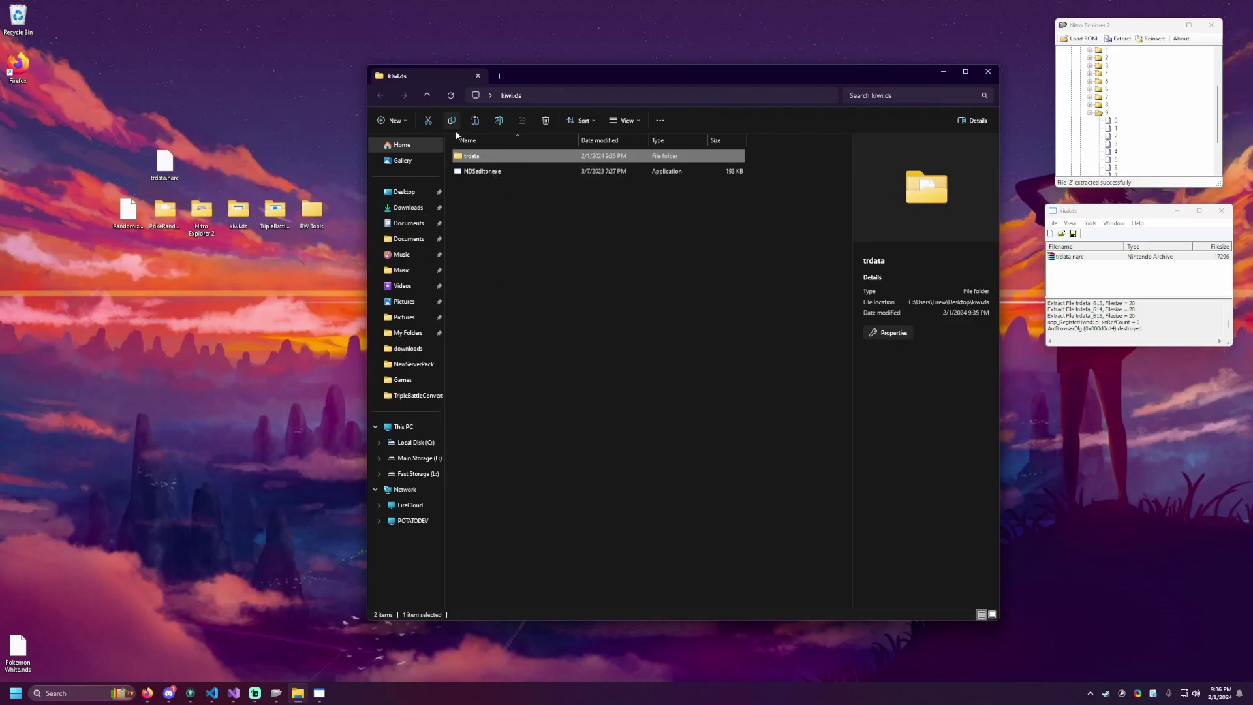
pyautogui.doubleClick(478, 158)
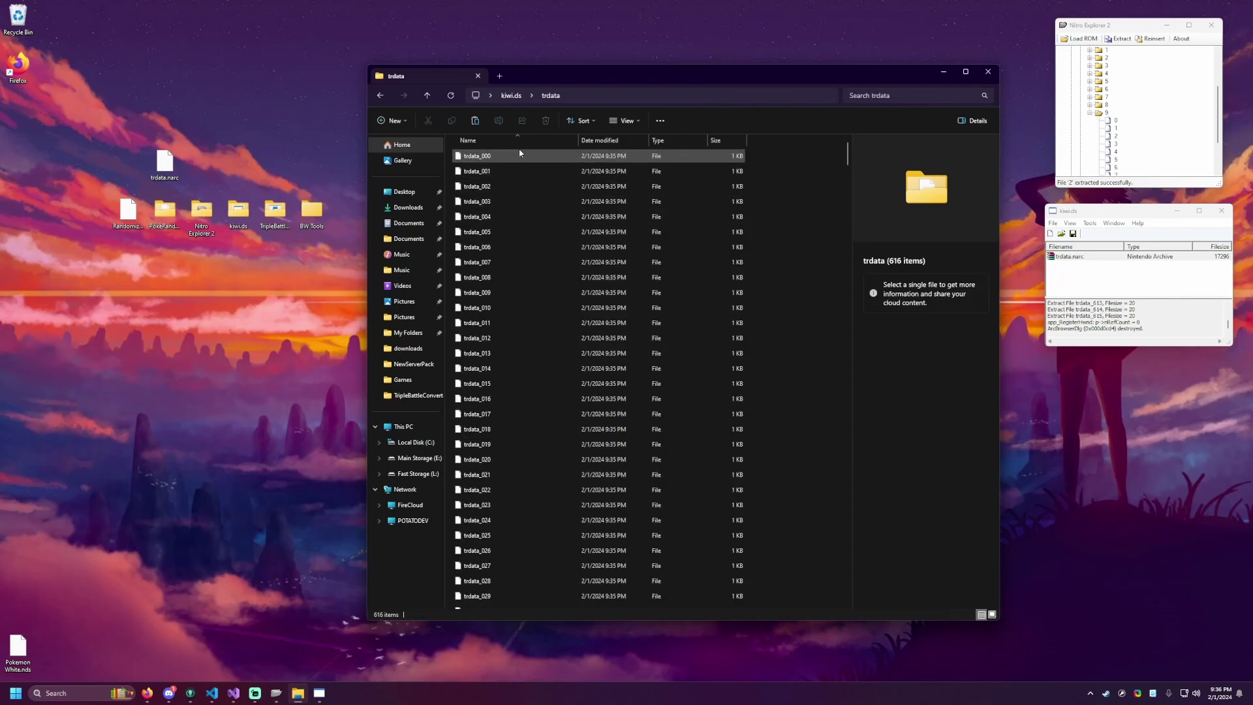
pyautogui.hotkey('alt', 'Left')
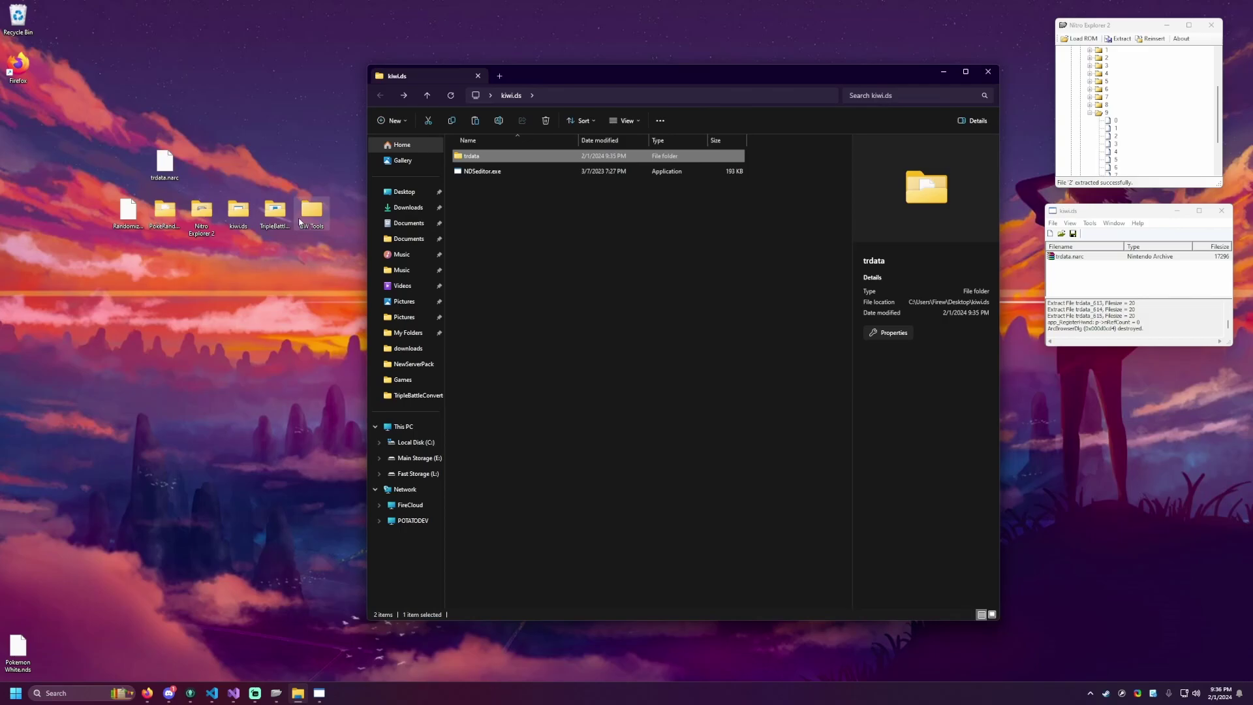
pyautogui.doubleClick(274, 210)
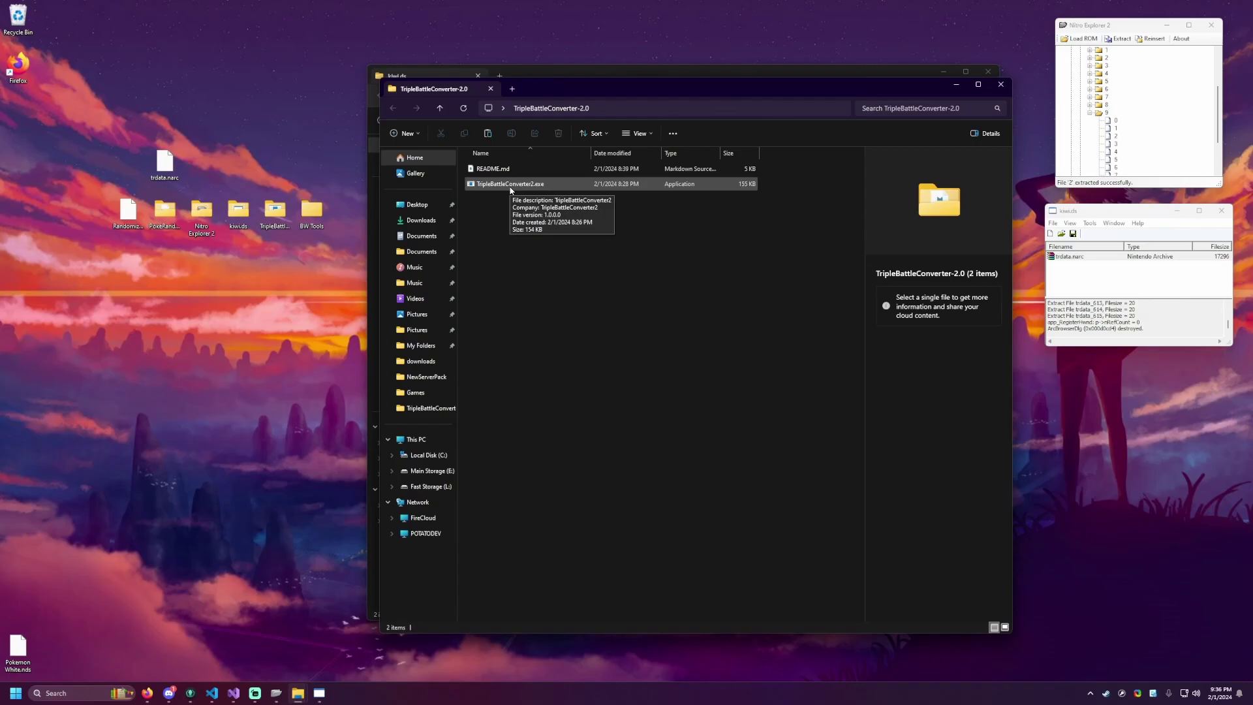
# - Launch TripleBattleConverter2.exe and set its folder to Desktop\kiwi.ds\trdata
pyautogui.doubleClick(510, 185)
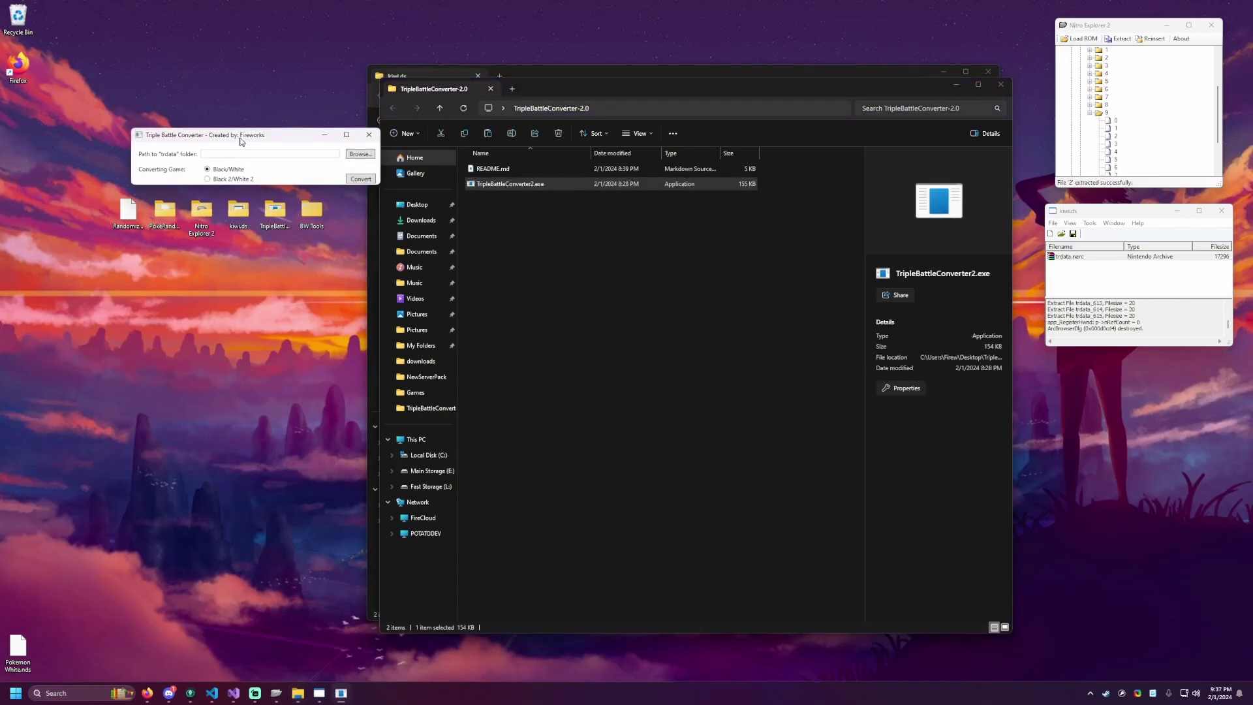
pyautogui.moveTo(240, 139); pyautogui.dragTo(194, 93)
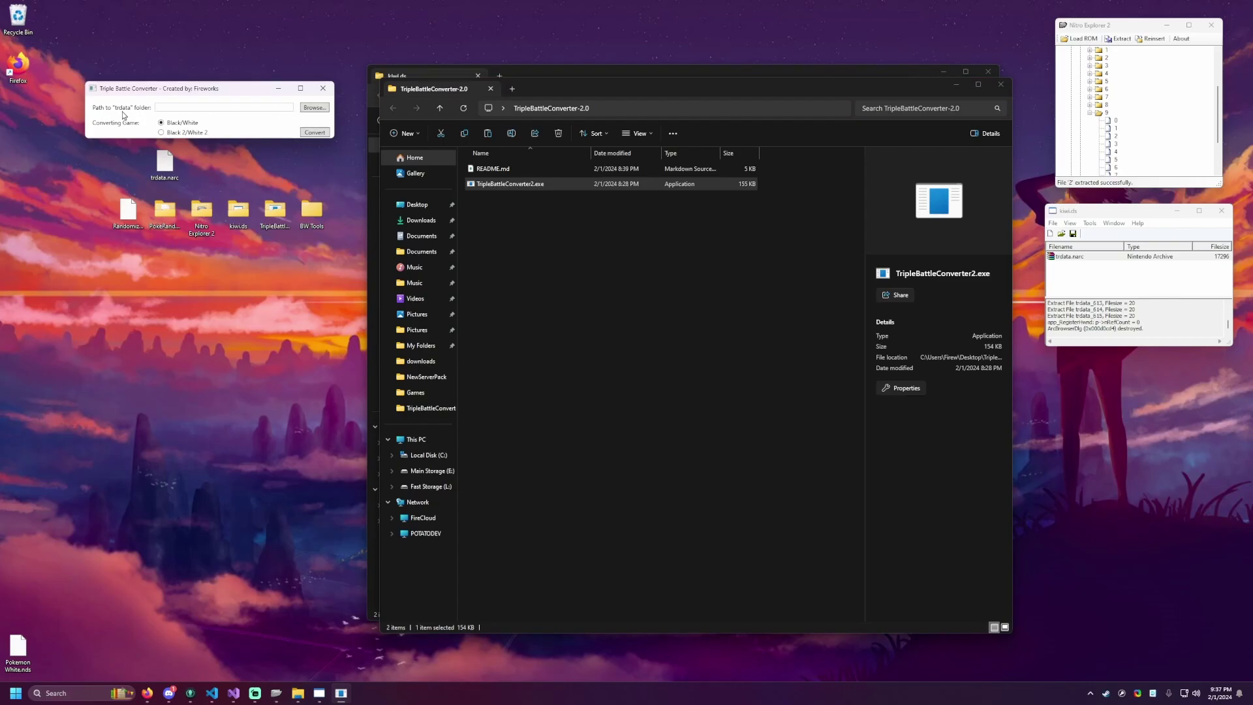
pyautogui.click(315, 110)
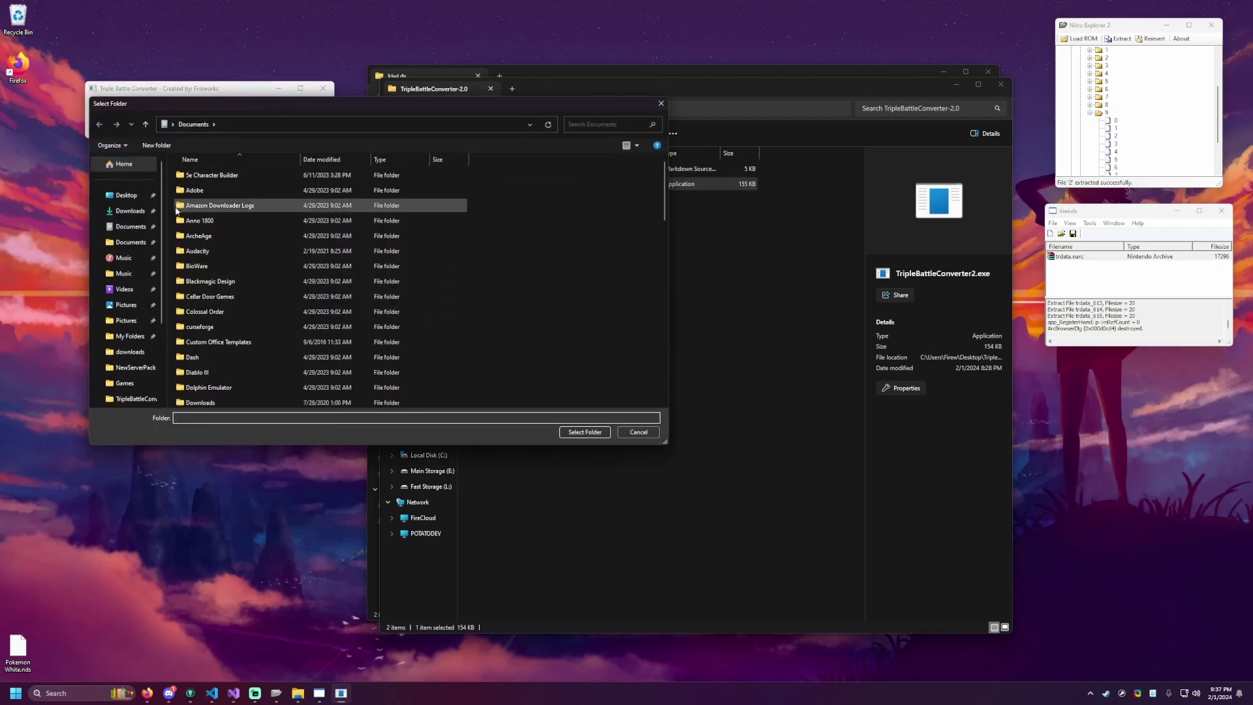
pyautogui.click(127, 196)
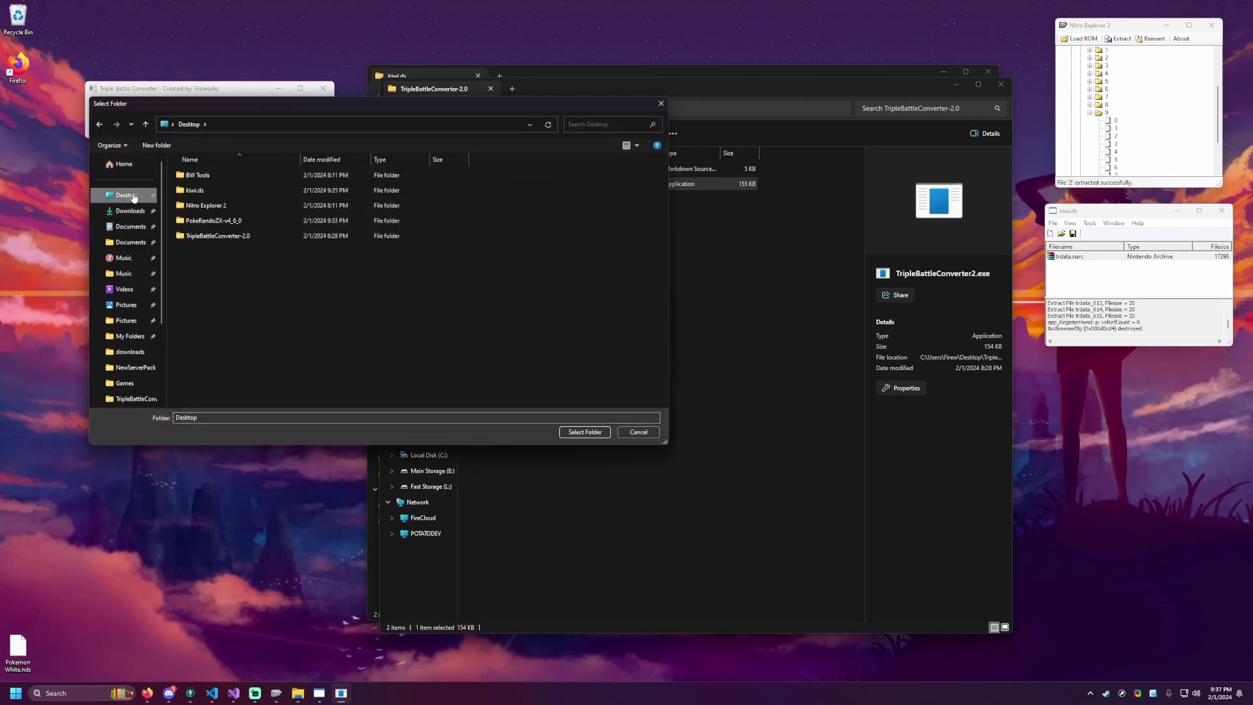
pyautogui.doubleClick(204, 190)
pyautogui.click(204, 182)
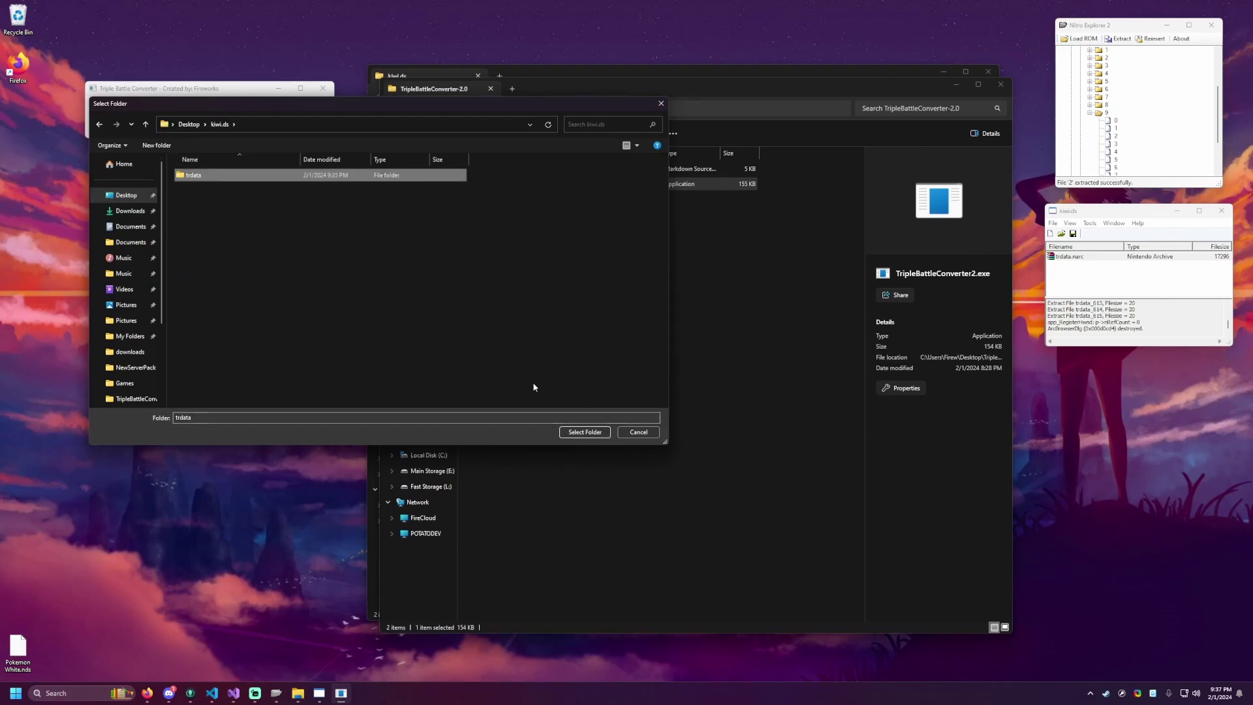
pyautogui.click(583, 431)
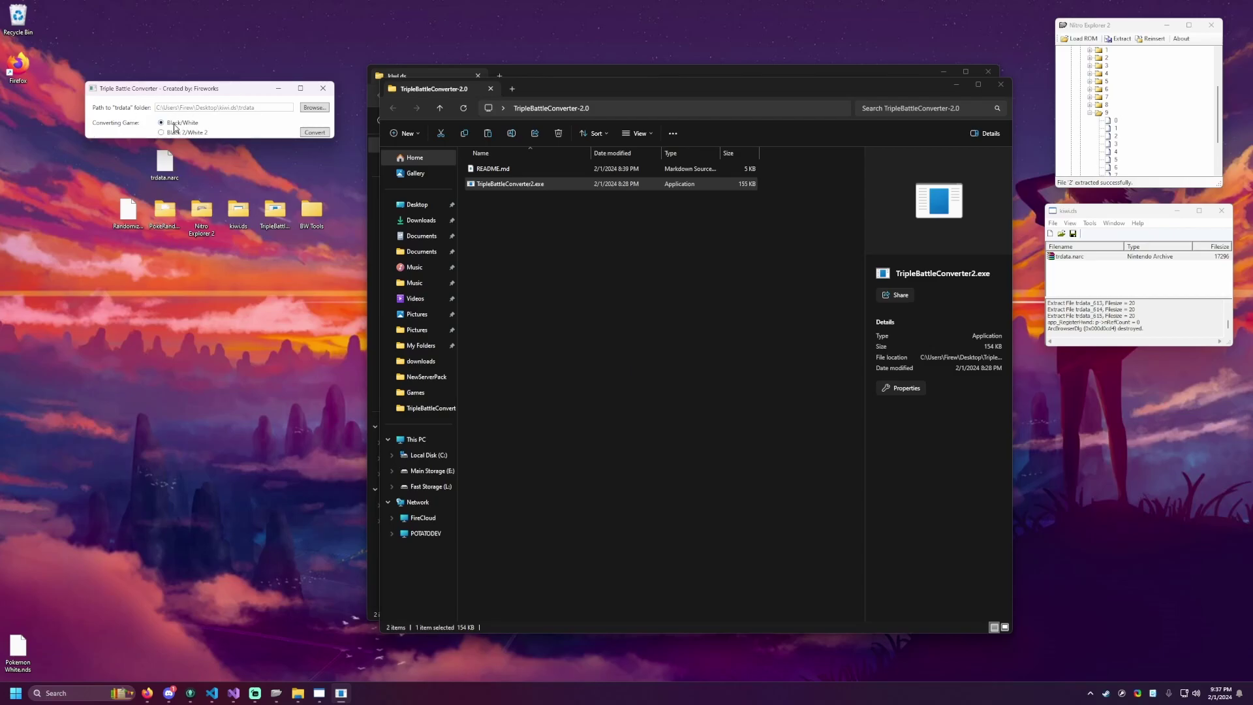
# - Convert the 616 Black/White trainers to triple battles, then close the converter and folder
pyautogui.click(177, 126)
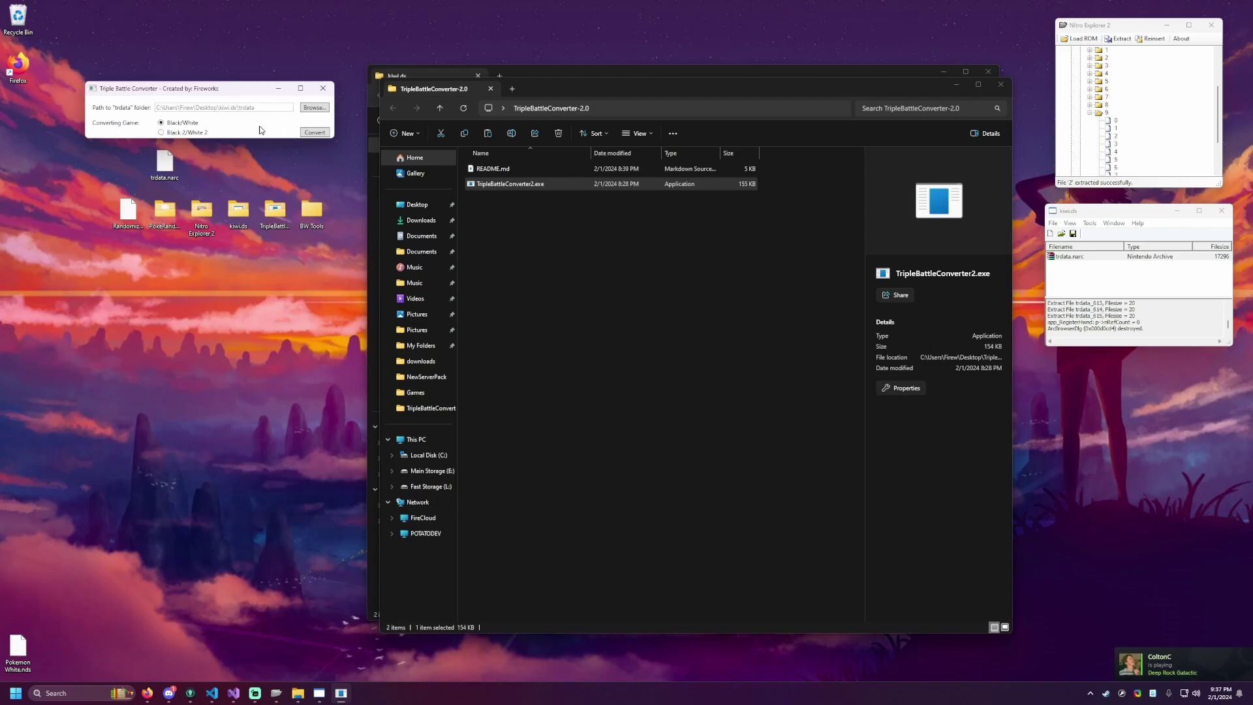
pyautogui.click(311, 134)
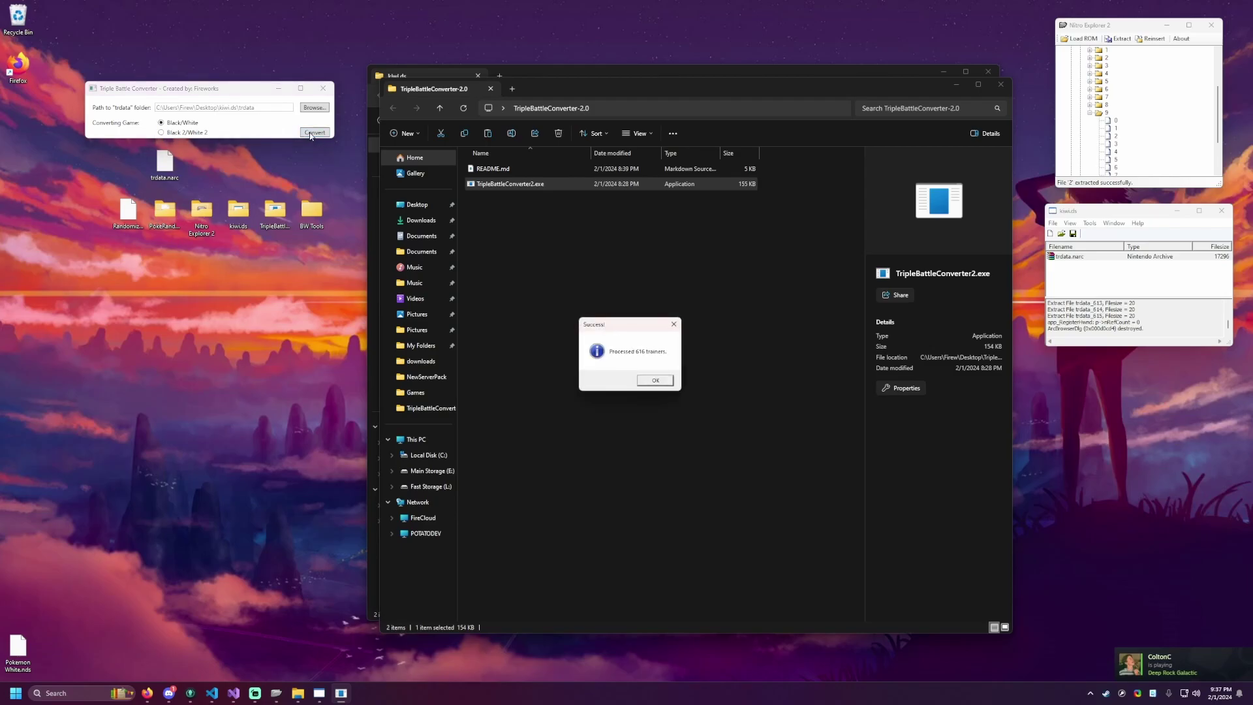
pyautogui.moveTo(641, 329); pyautogui.dragTo(253, 158)
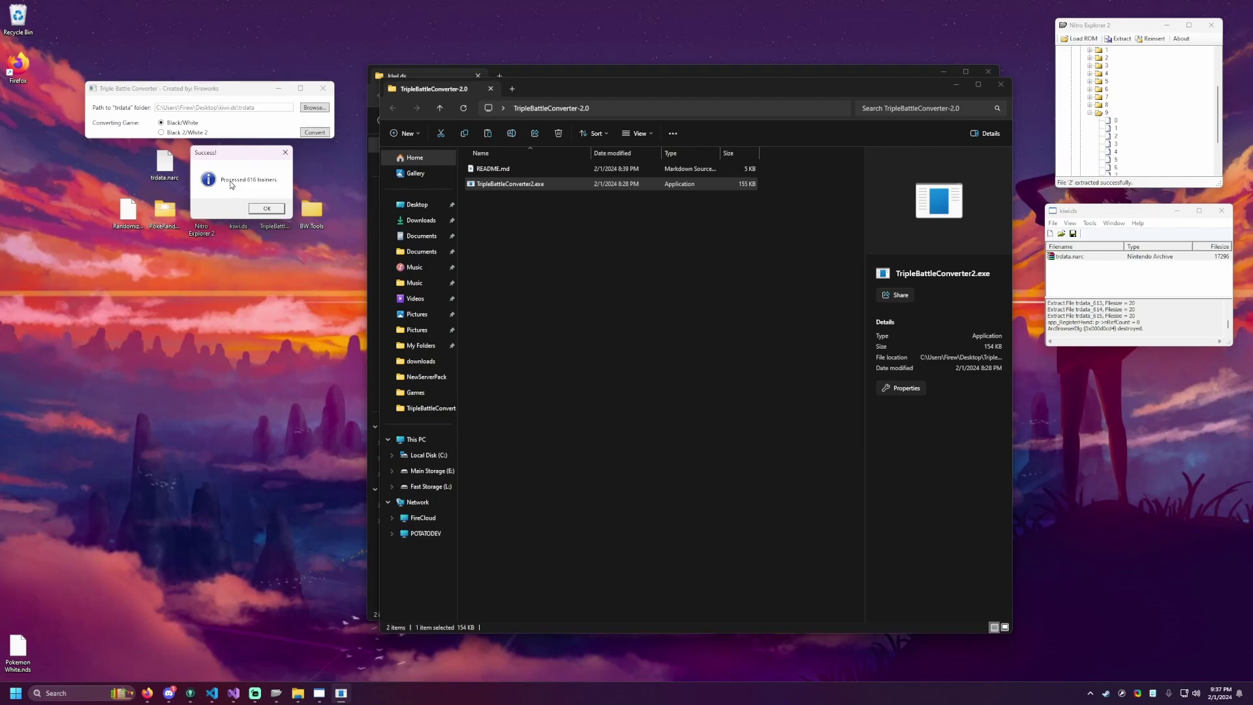
pyautogui.click(264, 208)
pyautogui.click(323, 88)
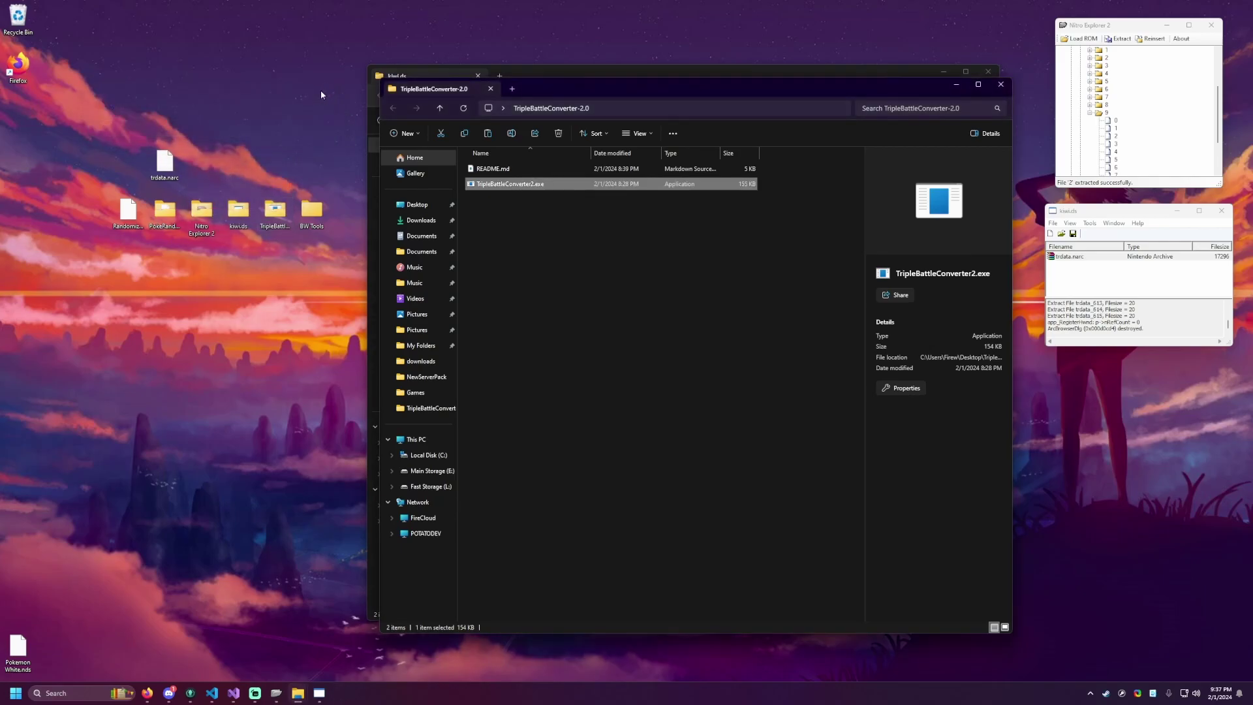
pyautogui.click(1006, 87)
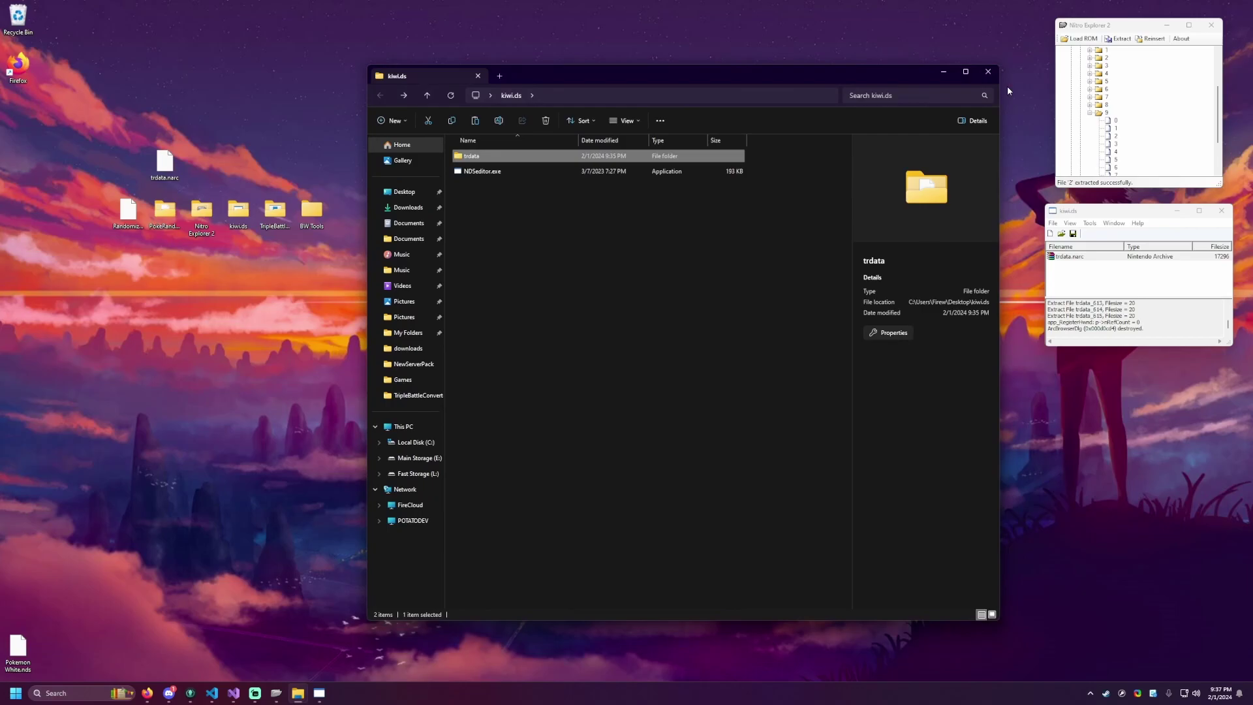
# - Check the converted trdata files and return to the kiwi.ds folder beside the editor
pyautogui.press('Return')
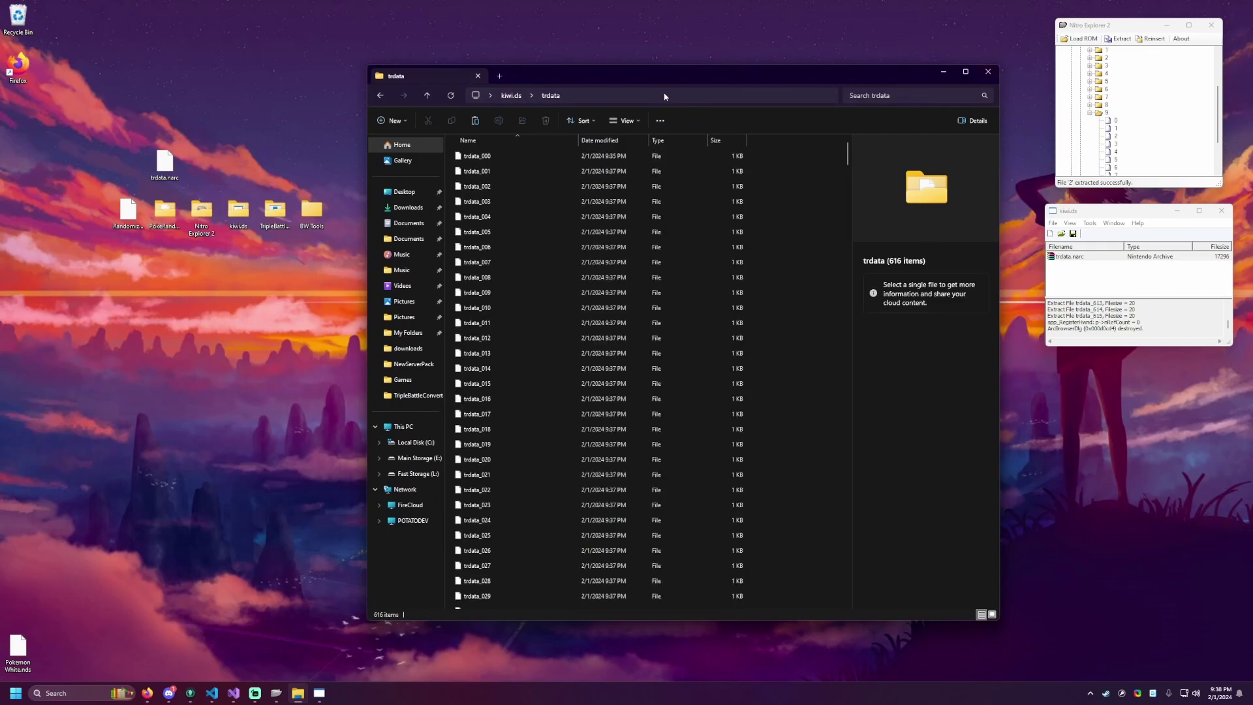
pyautogui.click(511, 96)
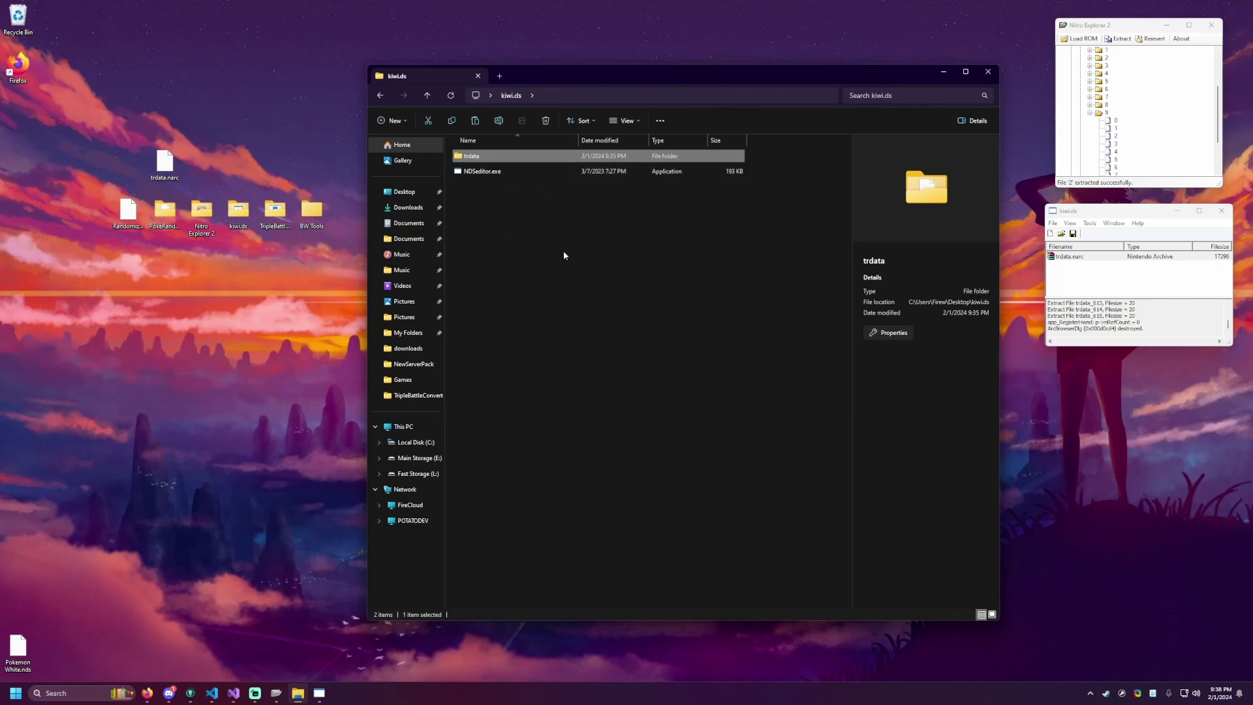
pyautogui.moveTo(1124, 213); pyautogui.dragTo(243, 257)
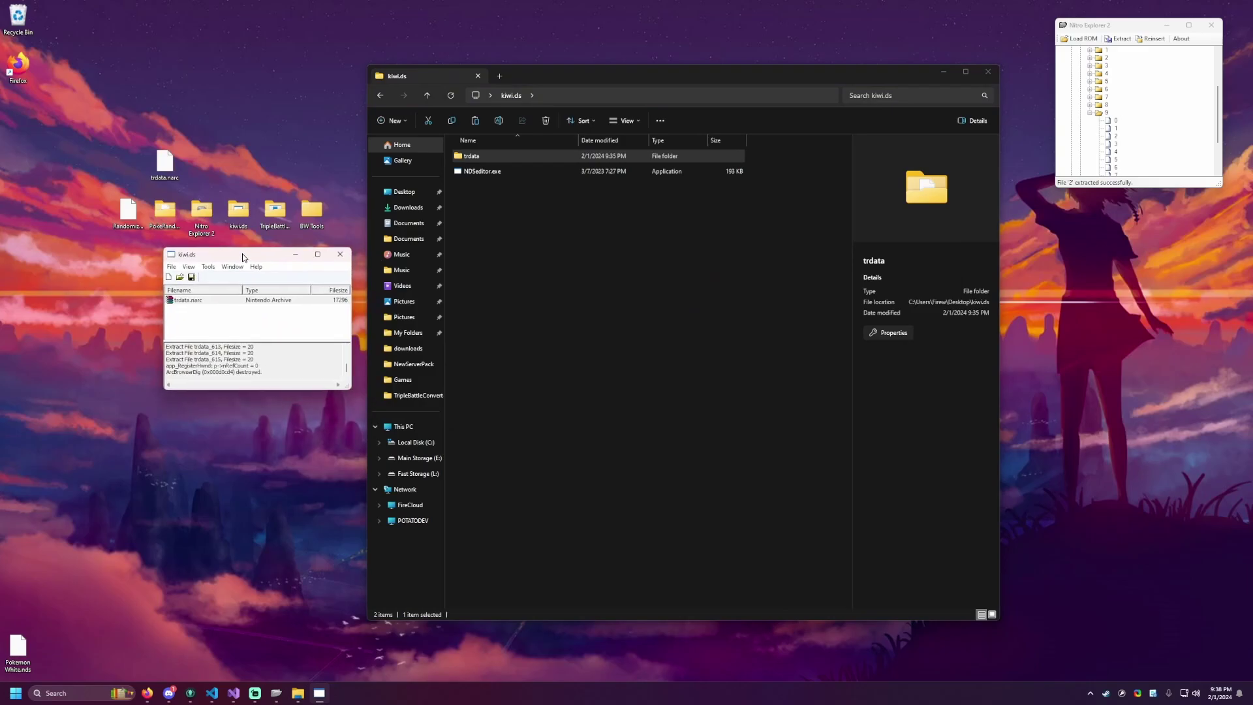
# - Build a new trdata.narc from kiwi.ds\trdata using Tools > Make Narc File
pyautogui.click(208, 267)
pyautogui.click(209, 267)
pyautogui.click(209, 267)
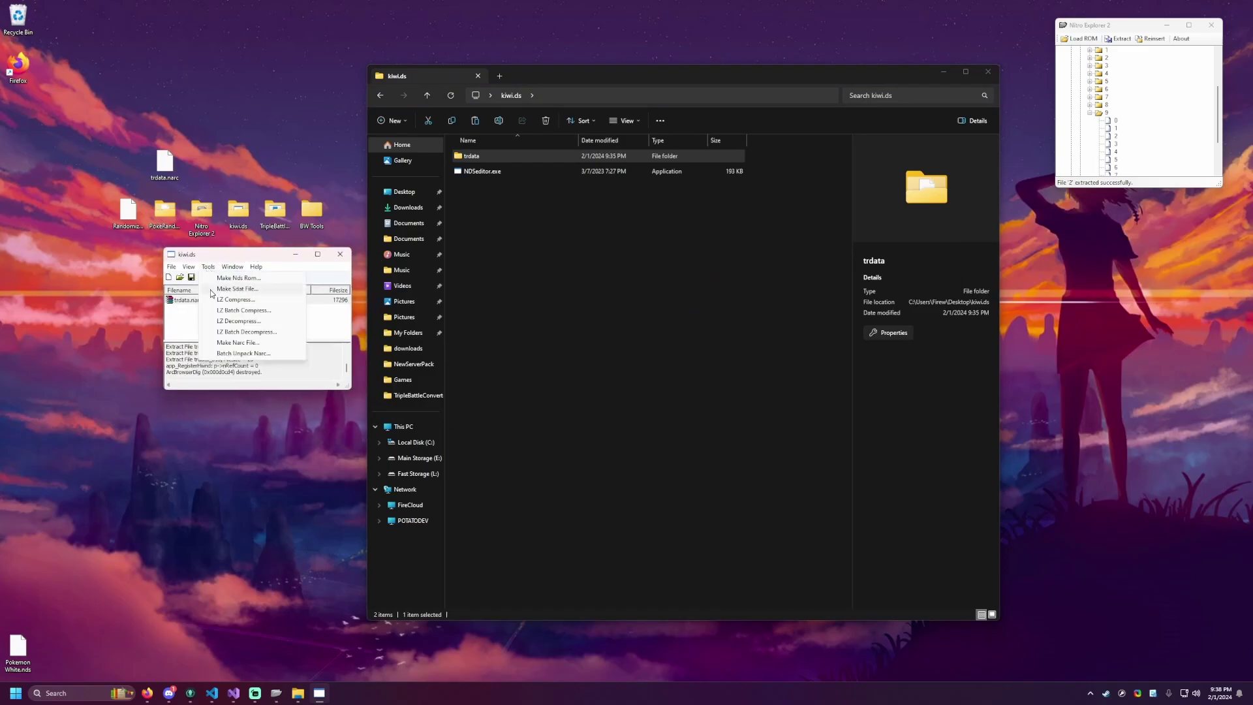
pyautogui.click(234, 344)
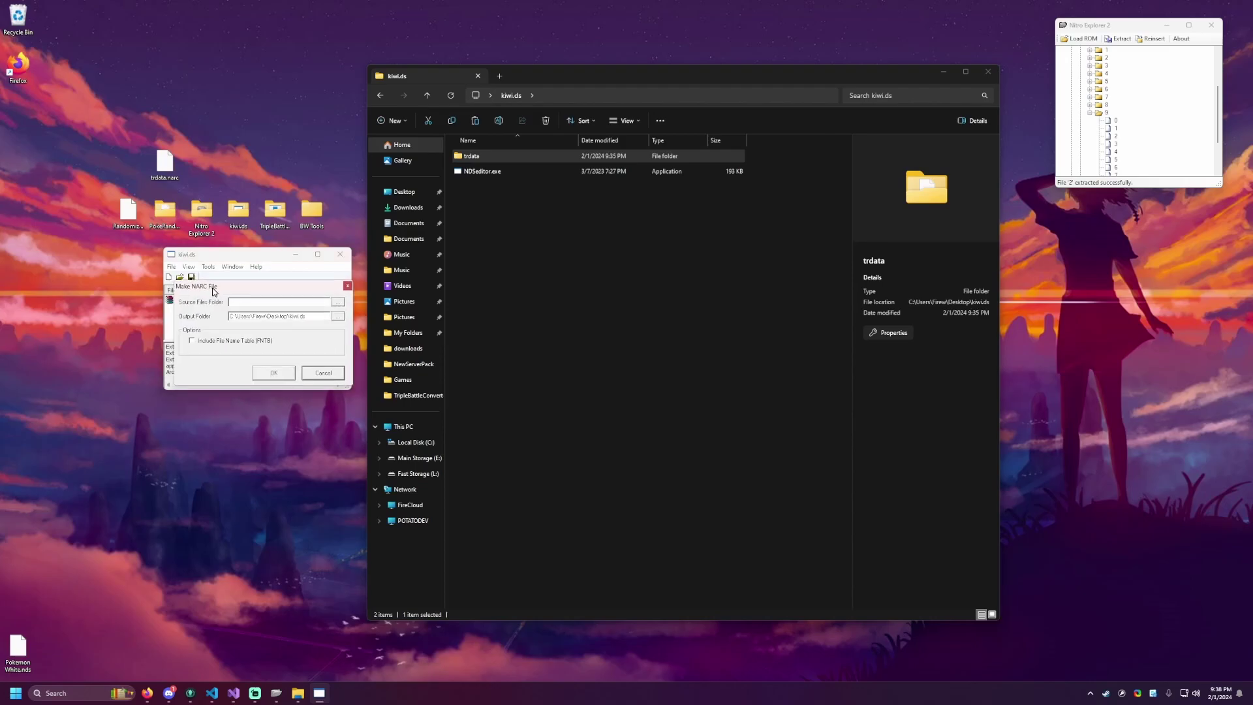
pyautogui.moveTo(213, 291); pyautogui.dragTo(210, 286)
pyautogui.click(334, 299)
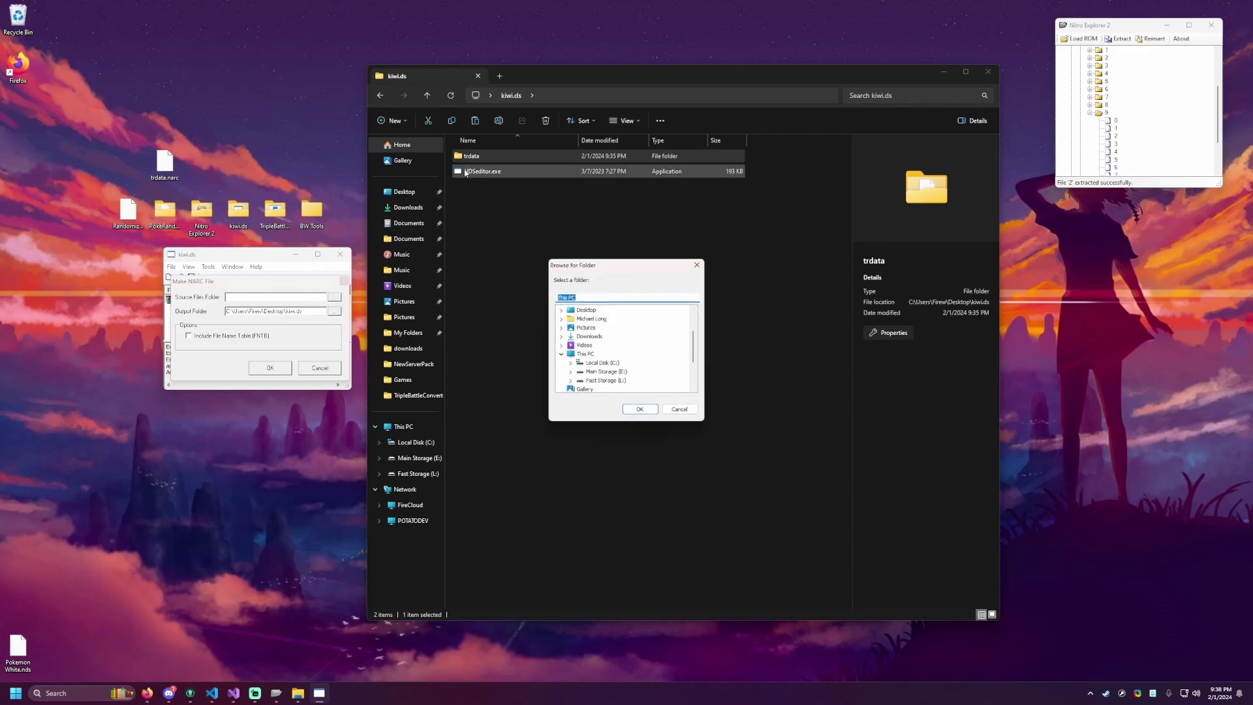
pyautogui.click(561, 312)
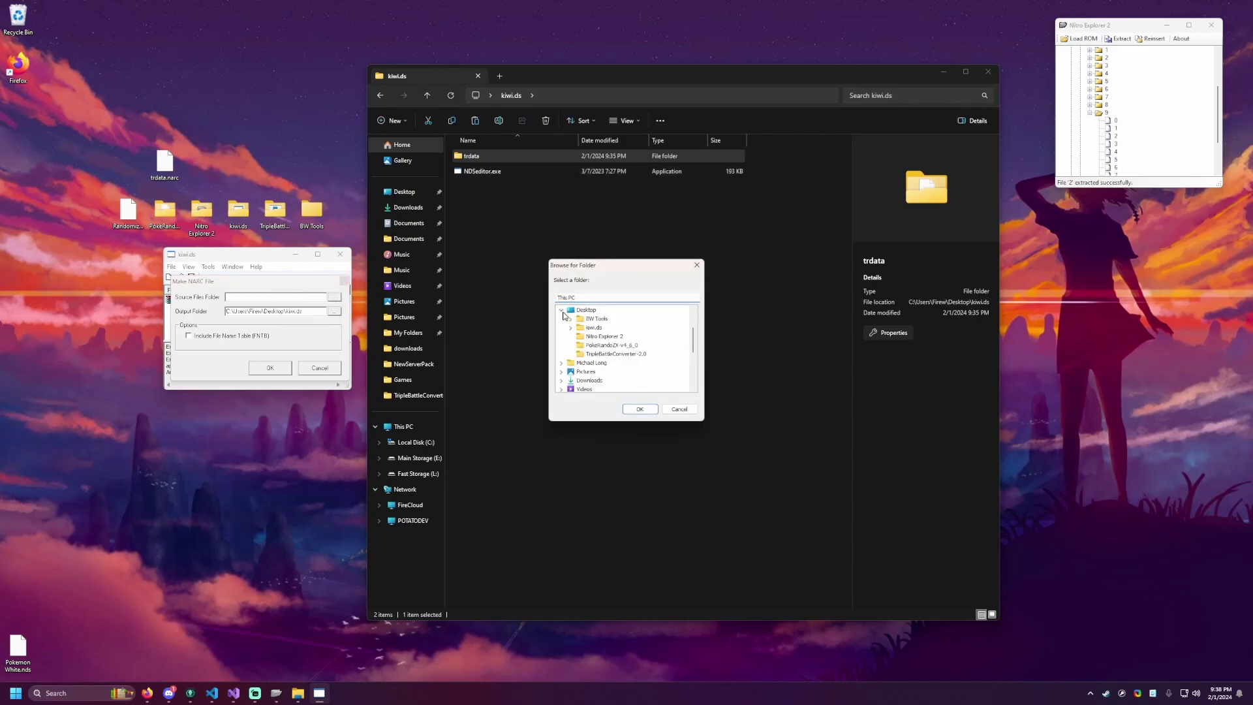
pyautogui.click(571, 328)
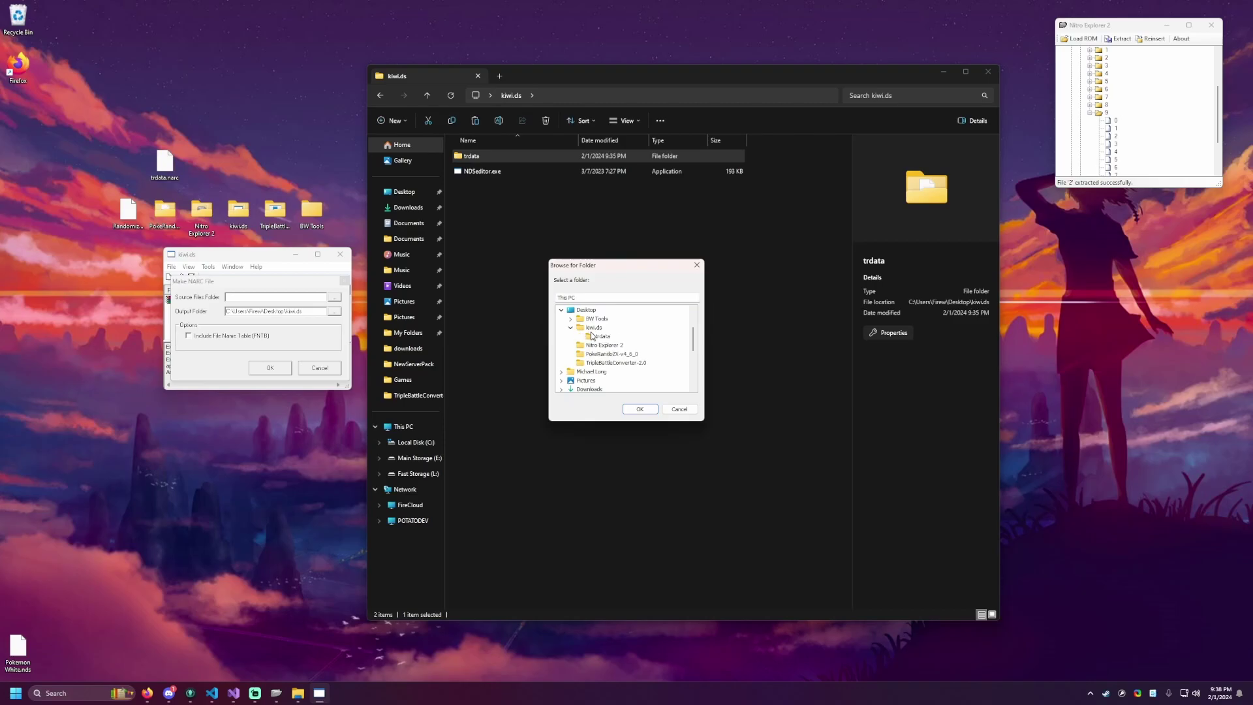
pyautogui.click(598, 336)
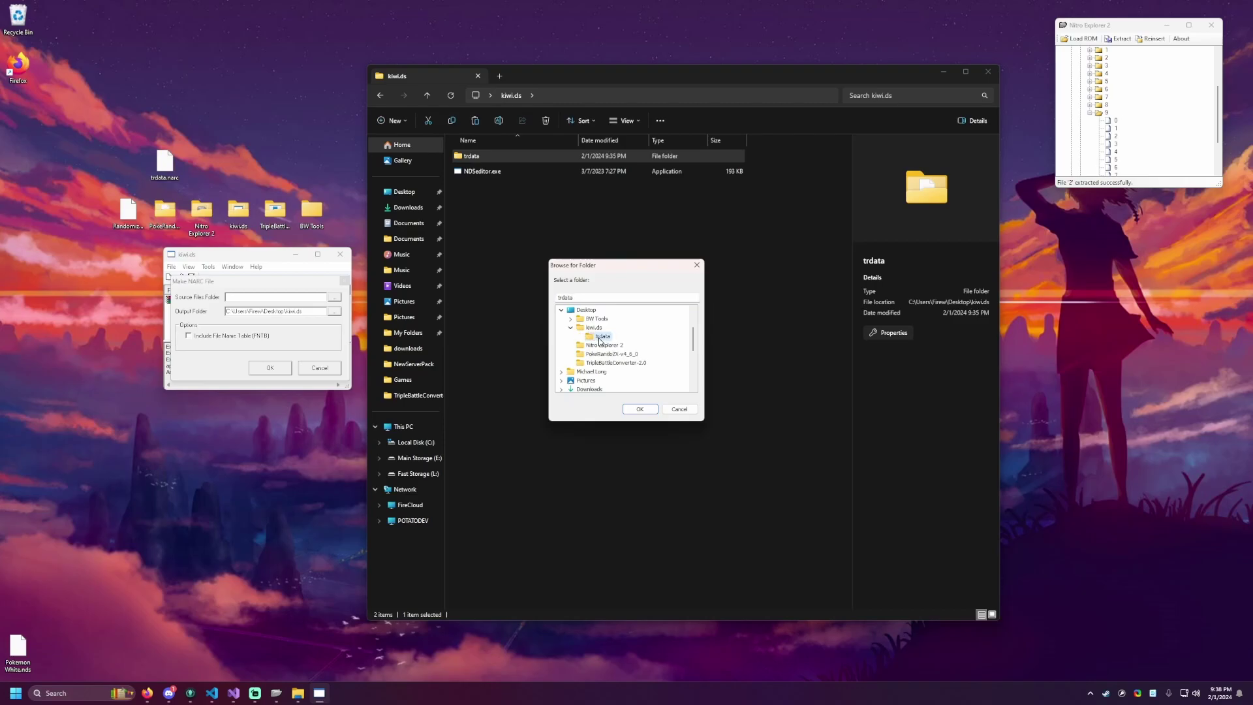
pyautogui.click(639, 409)
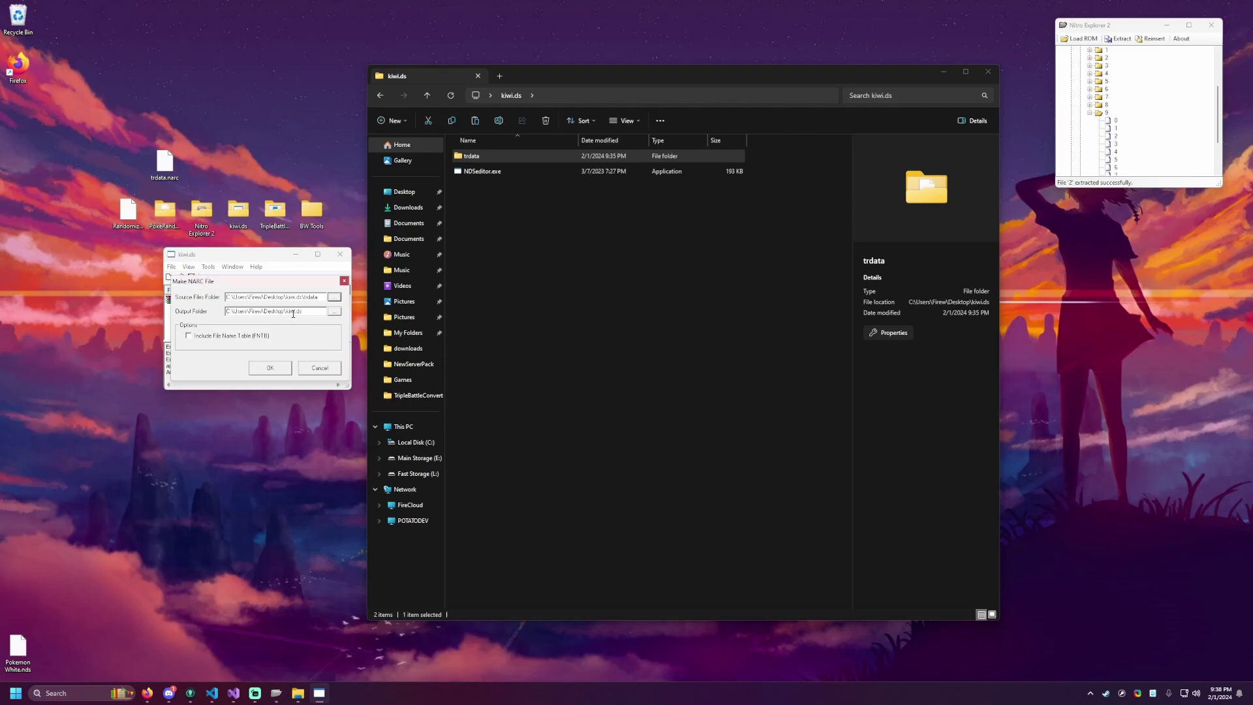
pyautogui.click(284, 367)
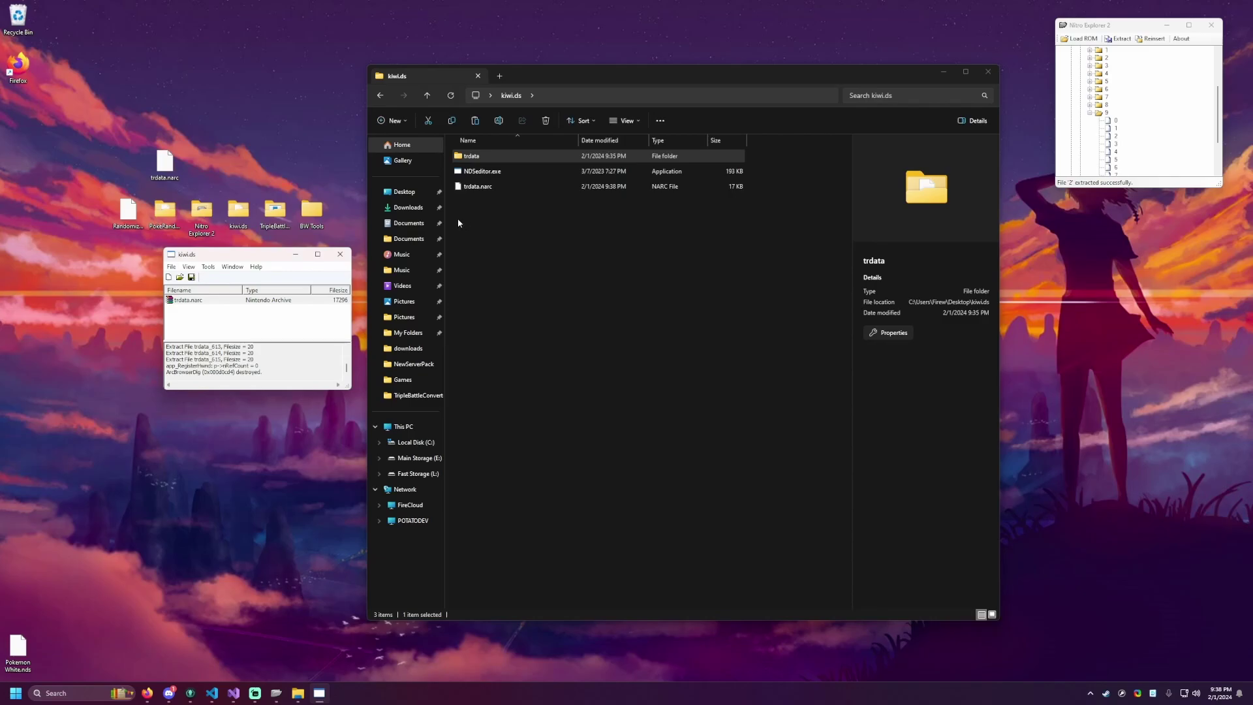
pyautogui.click(495, 188)
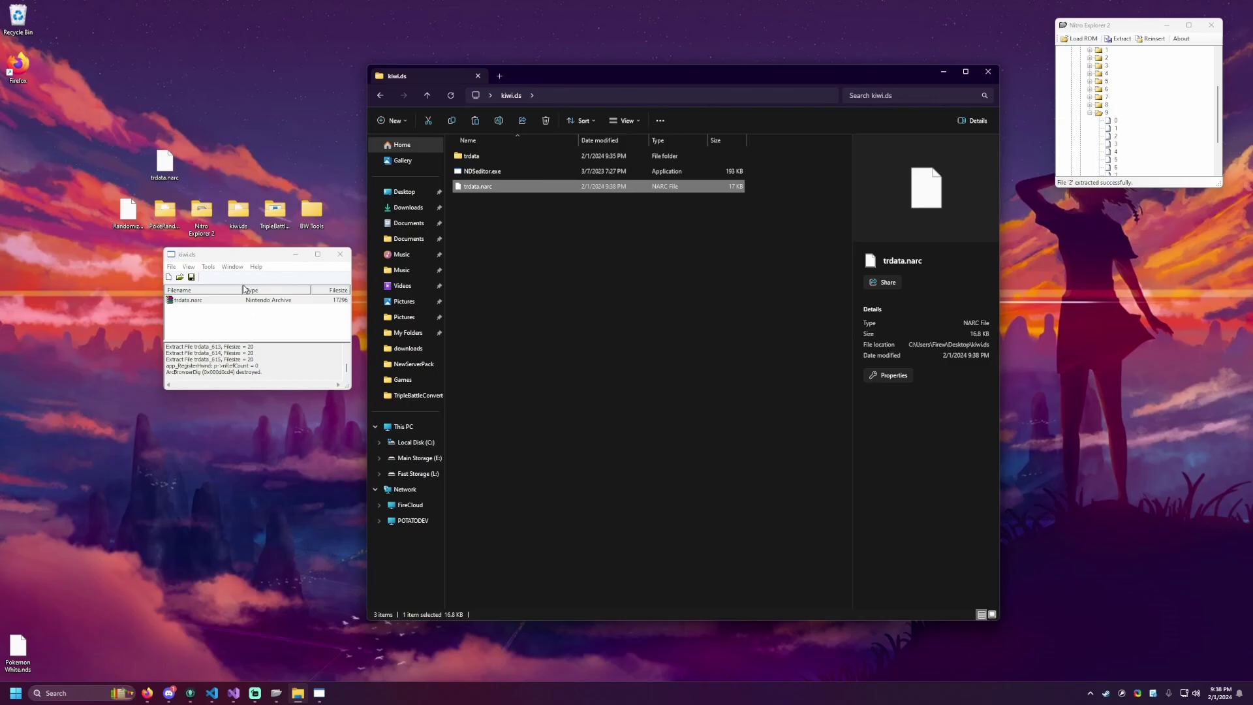
# - Close the kiwi.ds editor, reinsert kiwi.ds trdata.narc as file 2, then exit Nitro Explorer 2
pyautogui.click(338, 257)
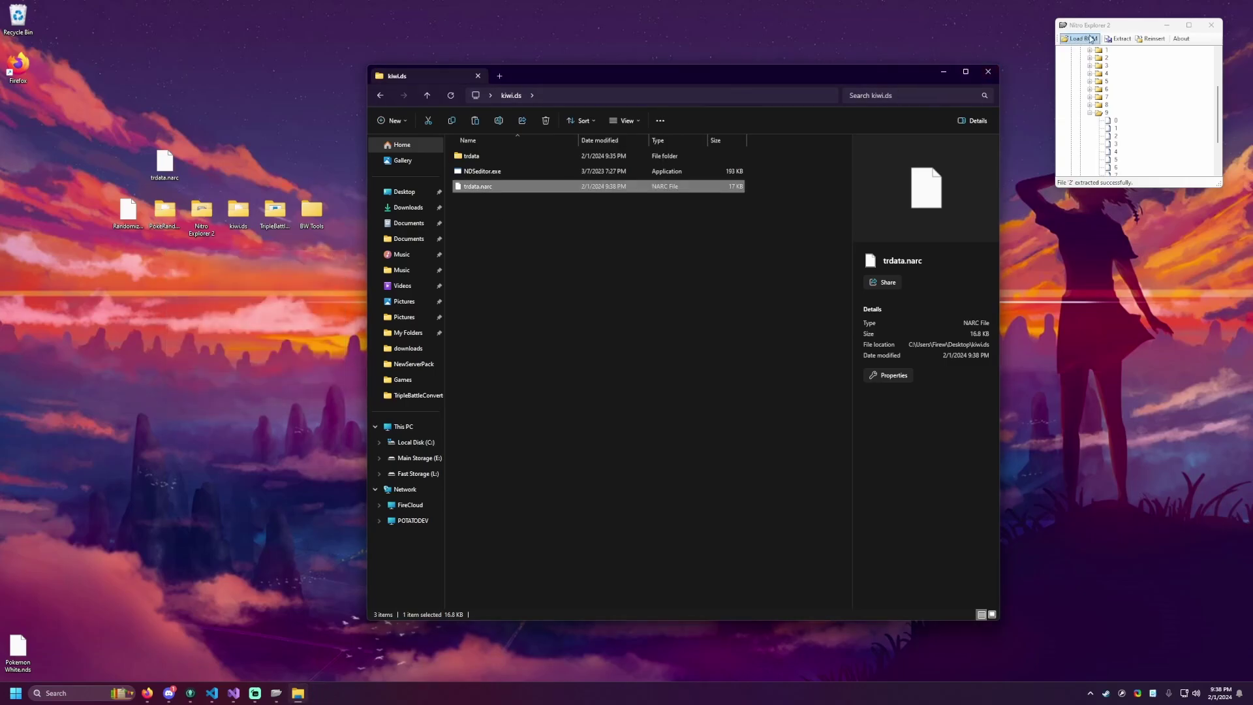
pyautogui.moveTo(1112, 29); pyautogui.dragTo(242, 249)
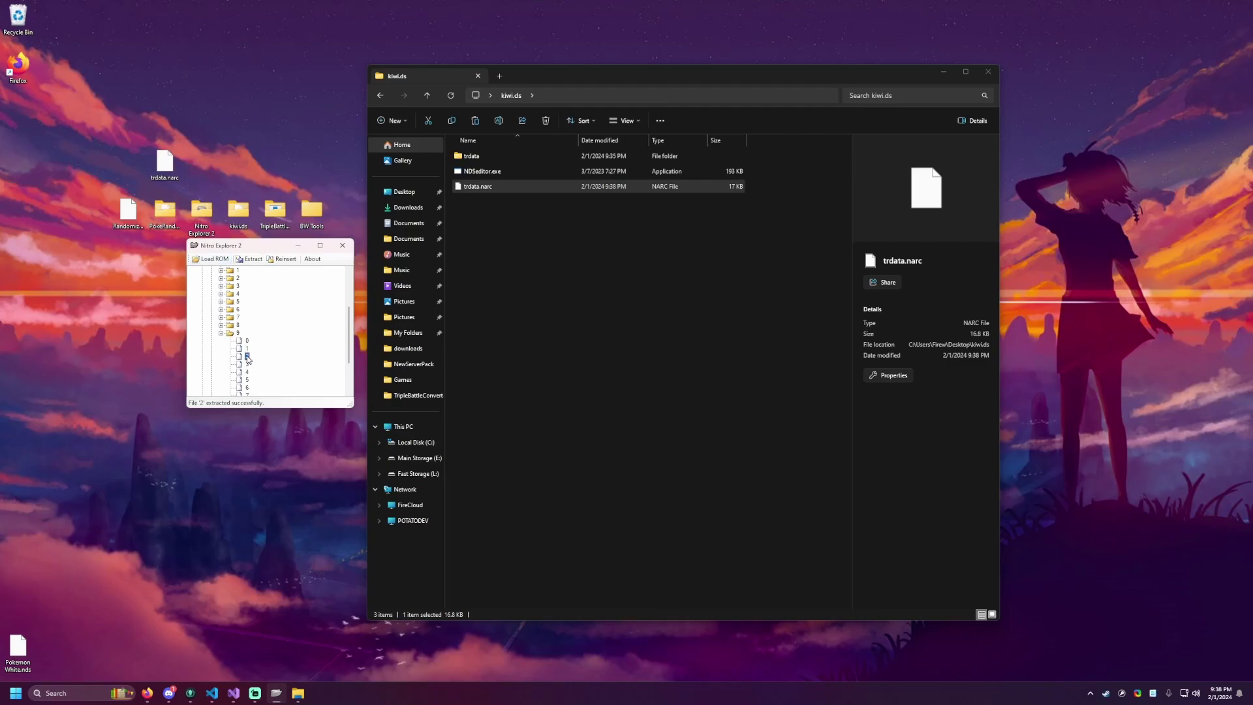
pyautogui.click(281, 259)
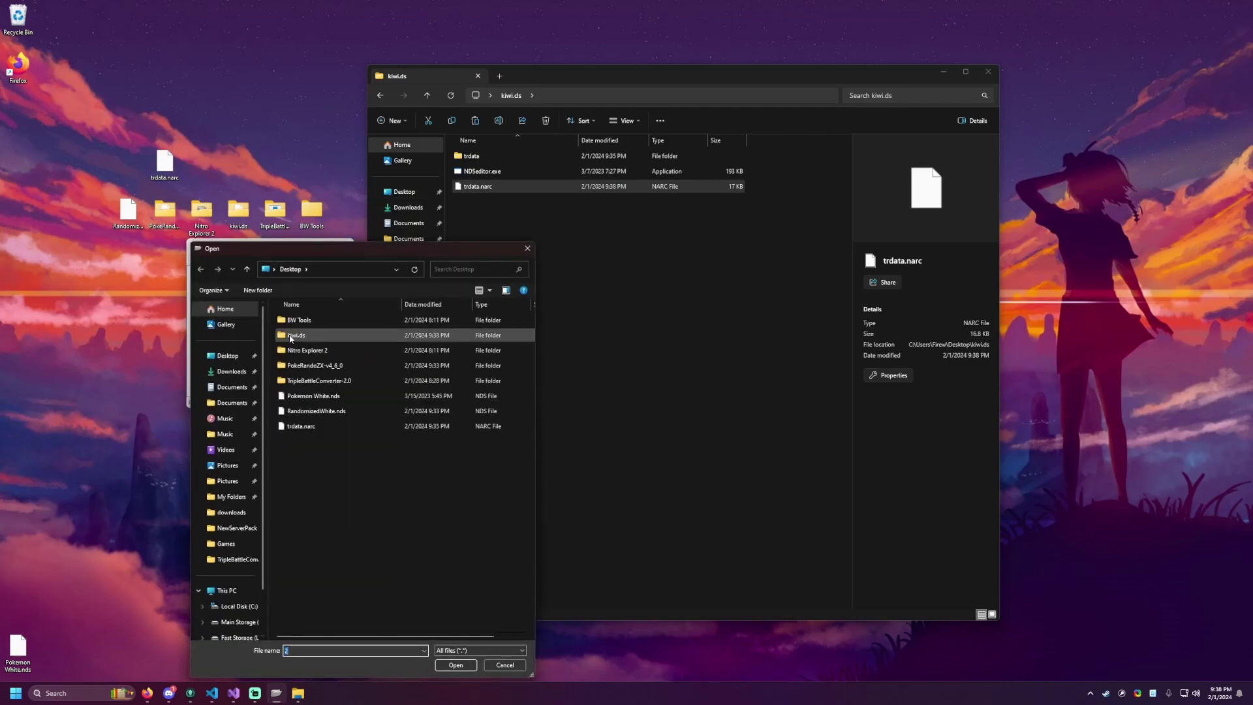
pyautogui.doubleClick(294, 336)
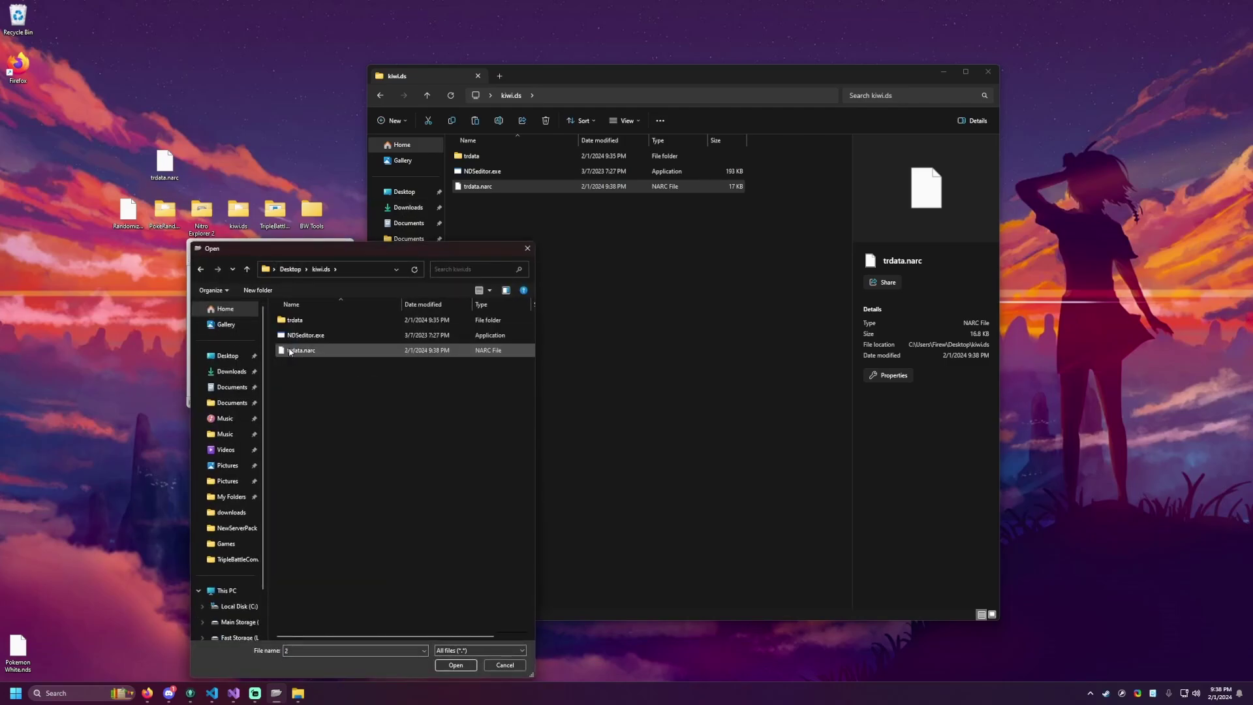
pyautogui.click(295, 352)
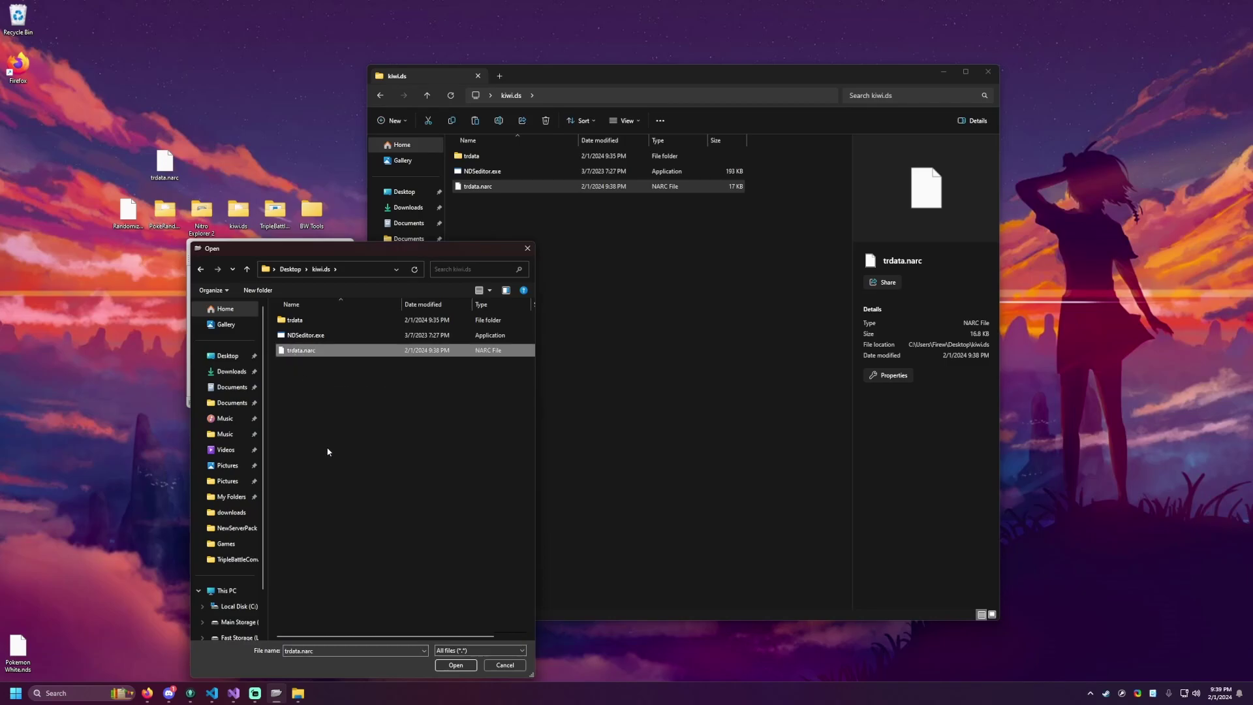
pyautogui.click(461, 664)
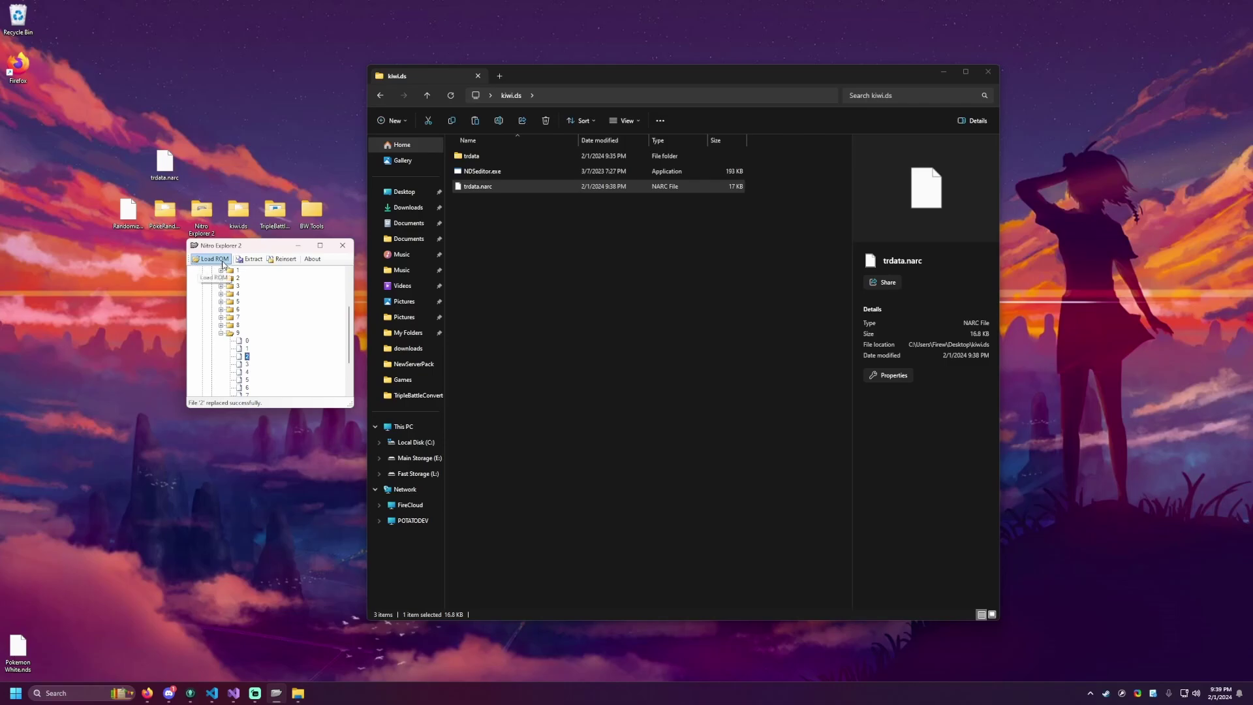
pyautogui.click(340, 251)
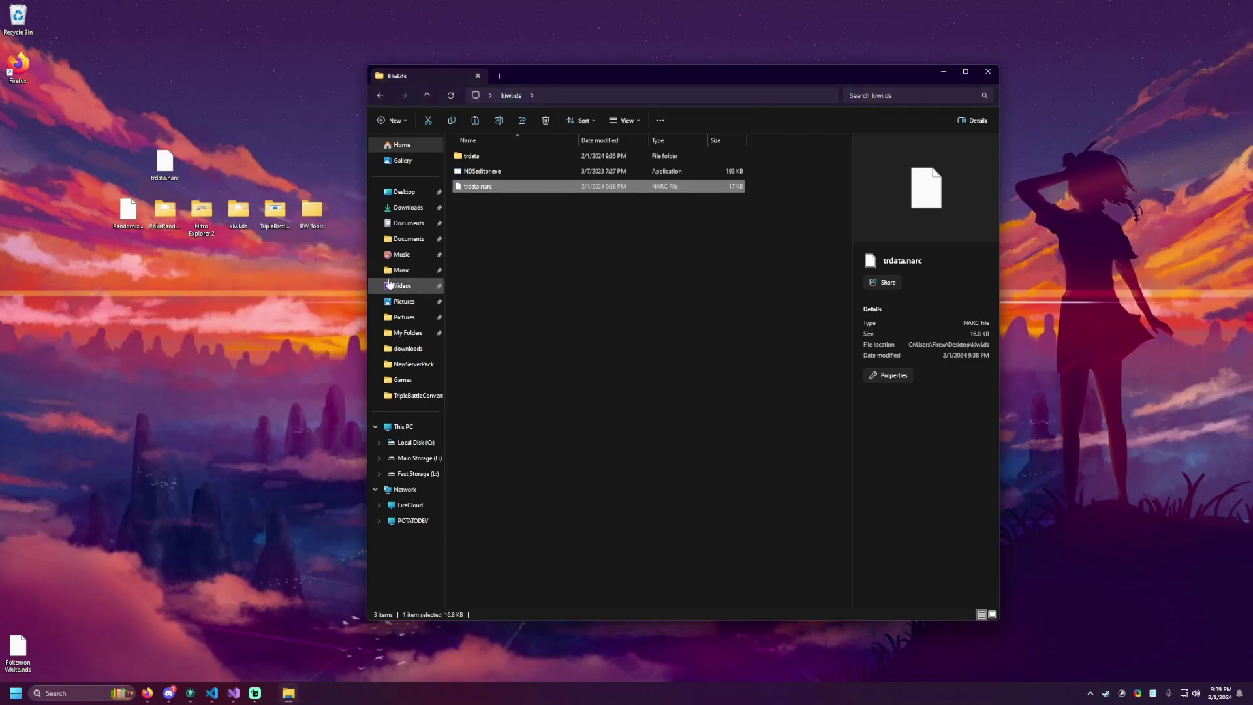
# - Close the kiwi.ds folder window in File Explorer
pyautogui.click(988, 72)
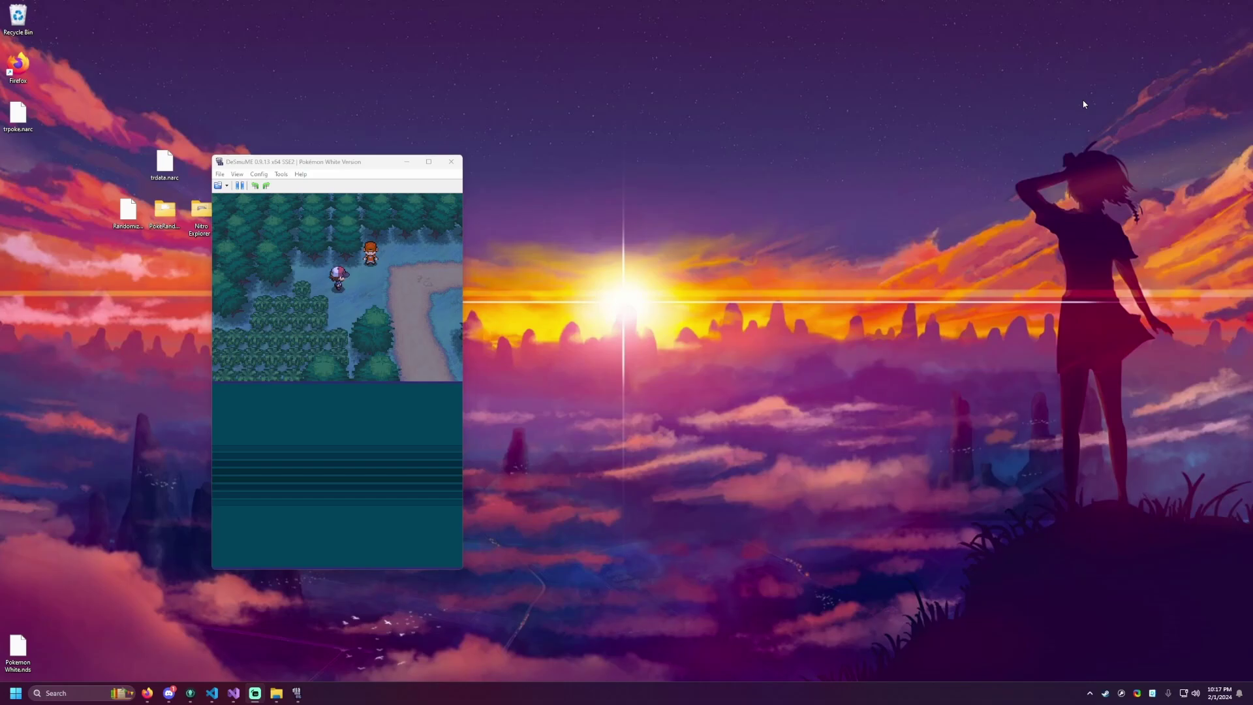
# - Focus DeSmuME and view the party from the in-game menu, checking the second member
pyautogui.click(359, 161)
pyautogui.press('s')
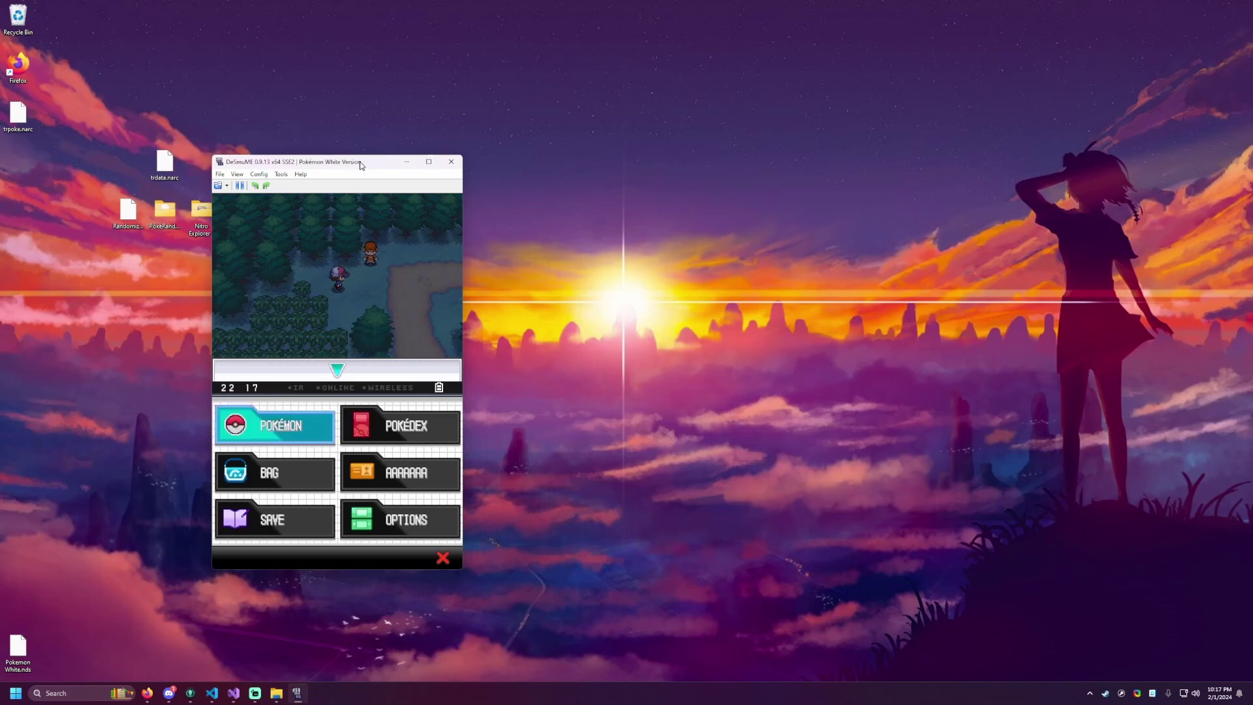
pyautogui.press('s')
pyautogui.press('s')
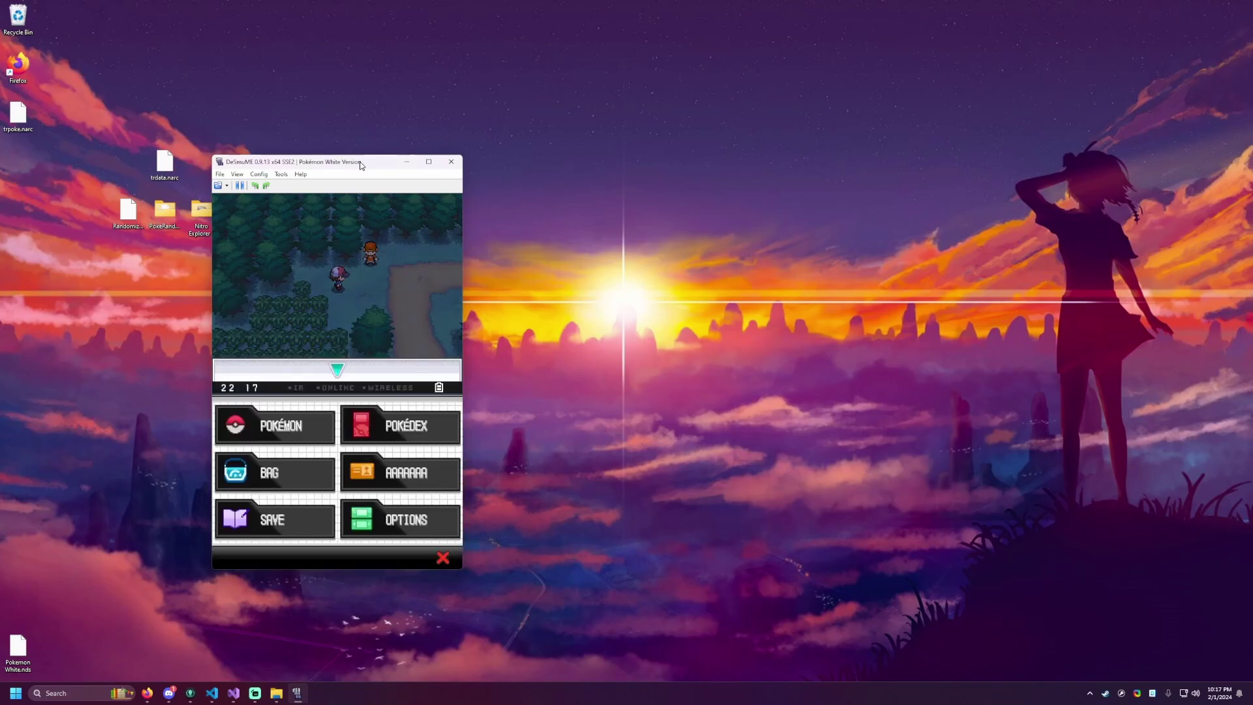
pyautogui.press('Up')
pyautogui.press('Up')
pyautogui.press('x')
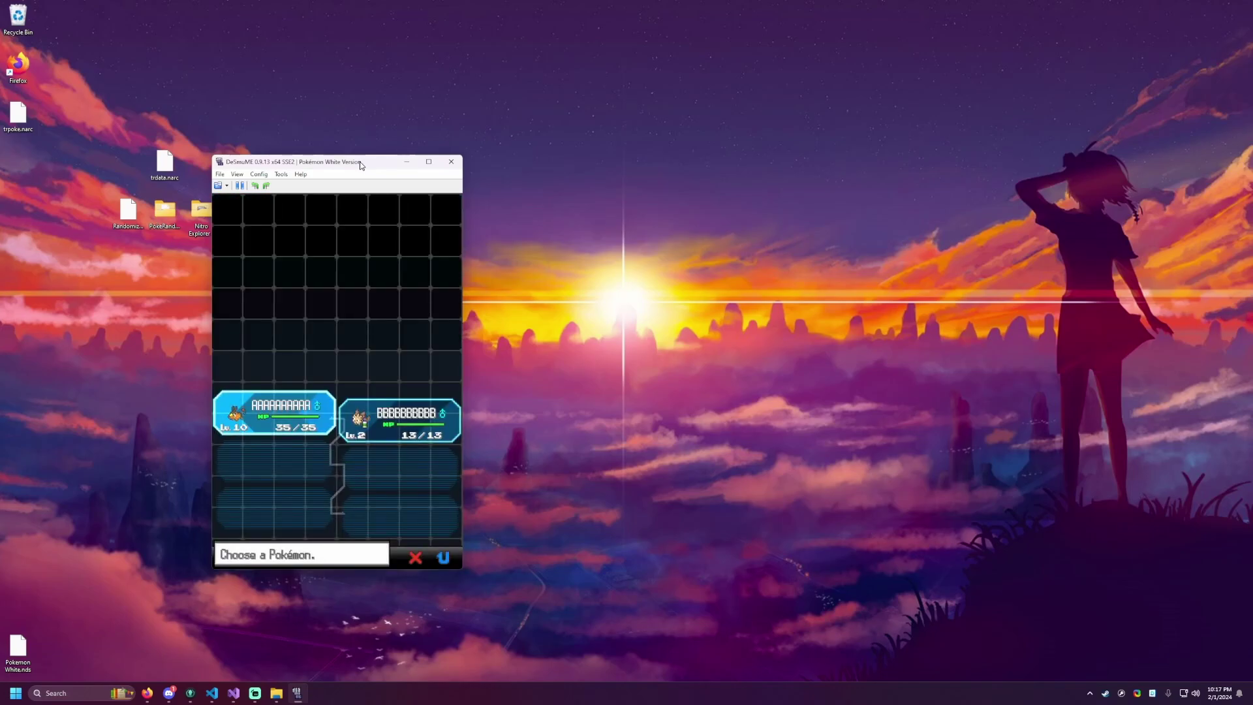
pyautogui.press('Right')
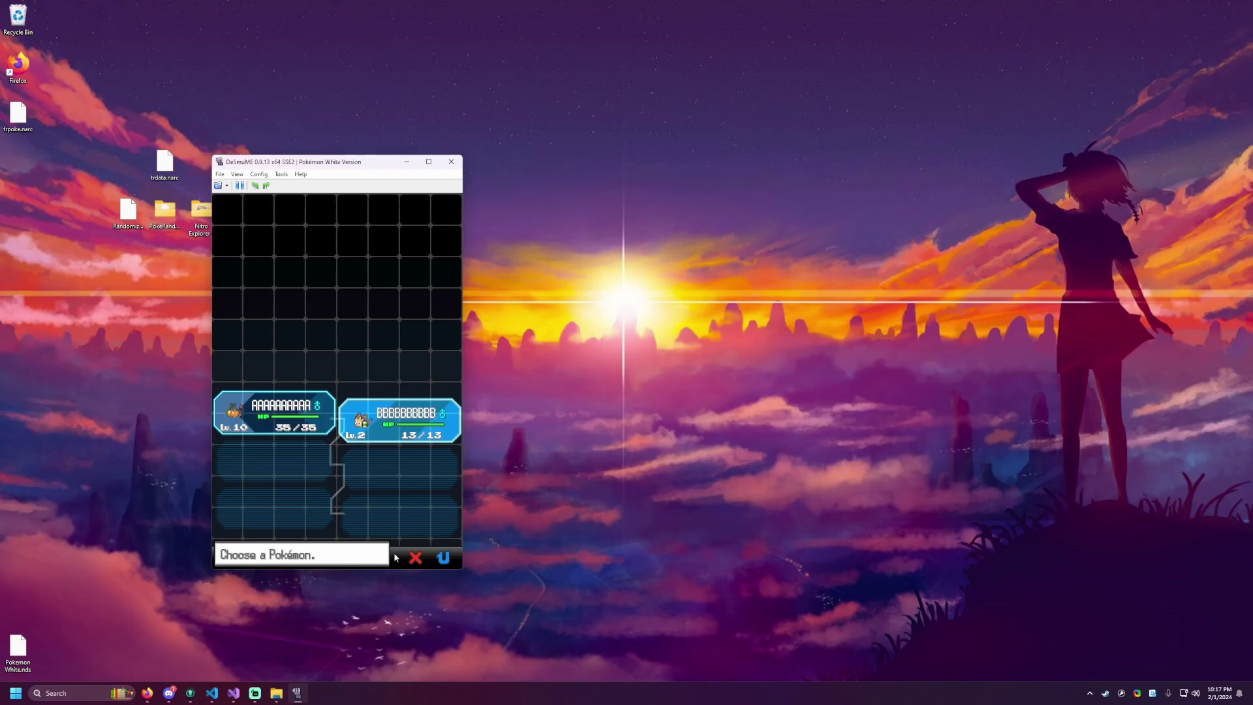
pyautogui.click(415, 557)
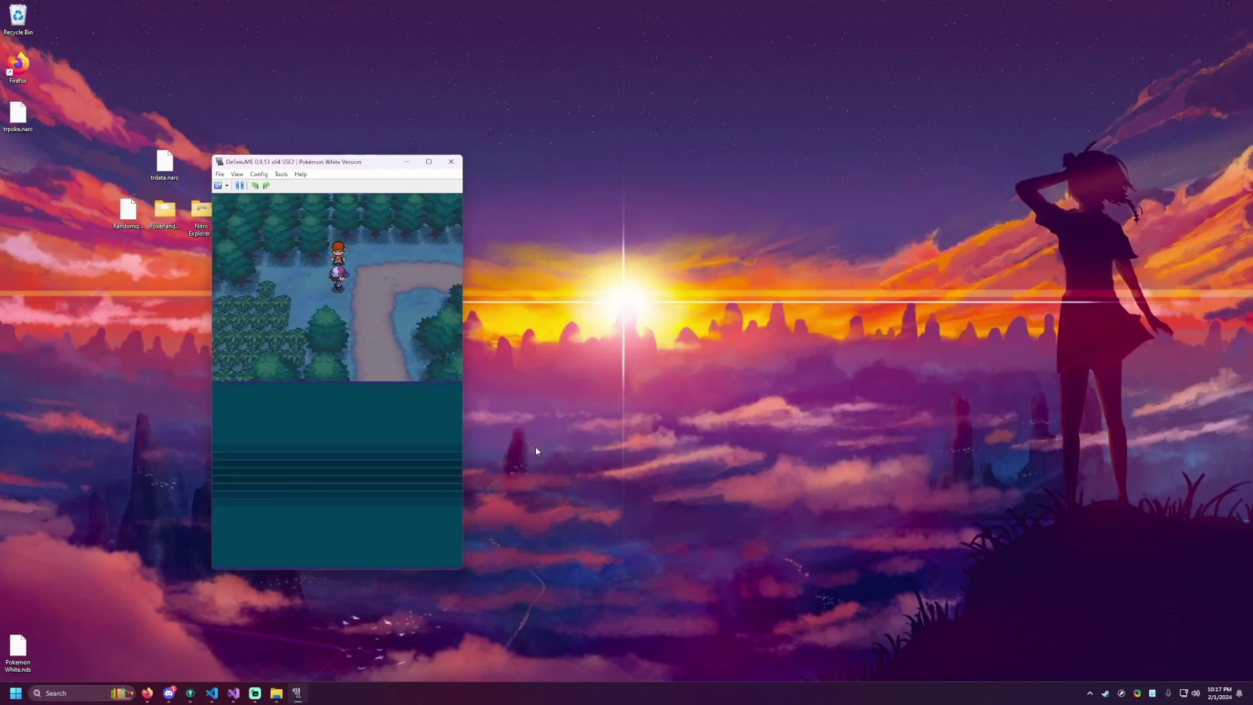
# - Walk north and talk through the nearby trainer's dialogue
pyautogui.press('Right')
pyautogui.press('Left')
pyautogui.press('Up')
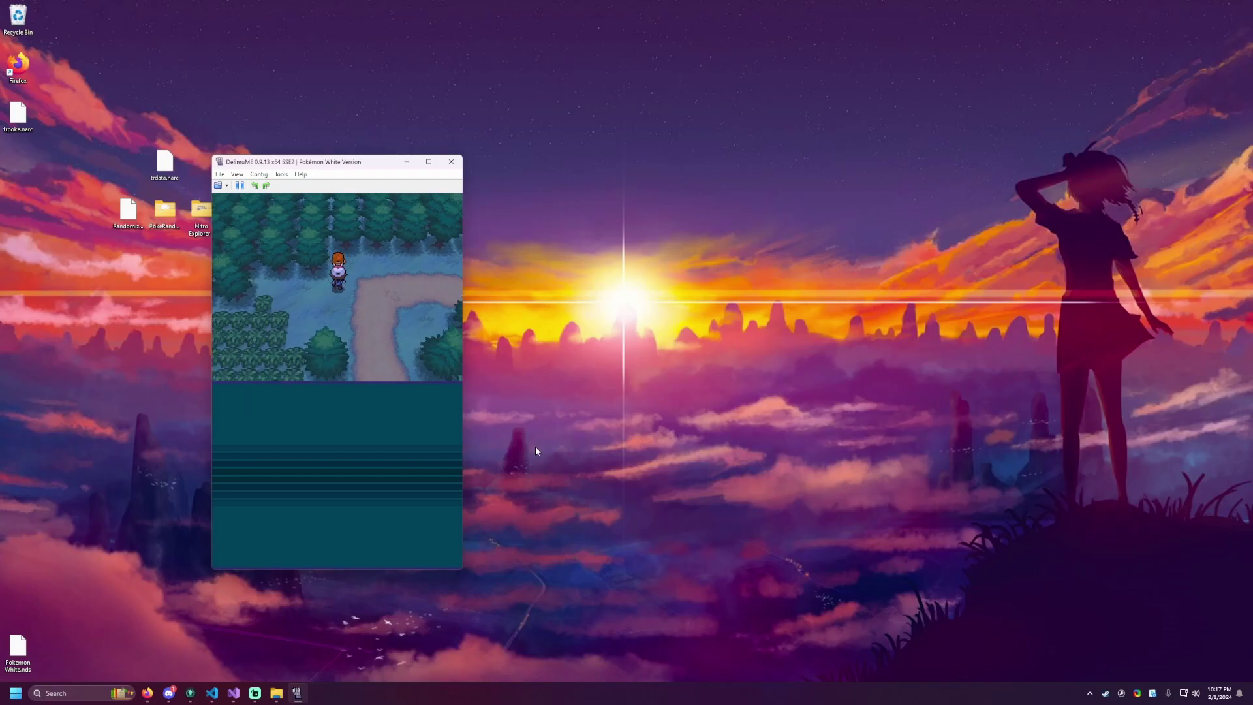
pyautogui.press('x')
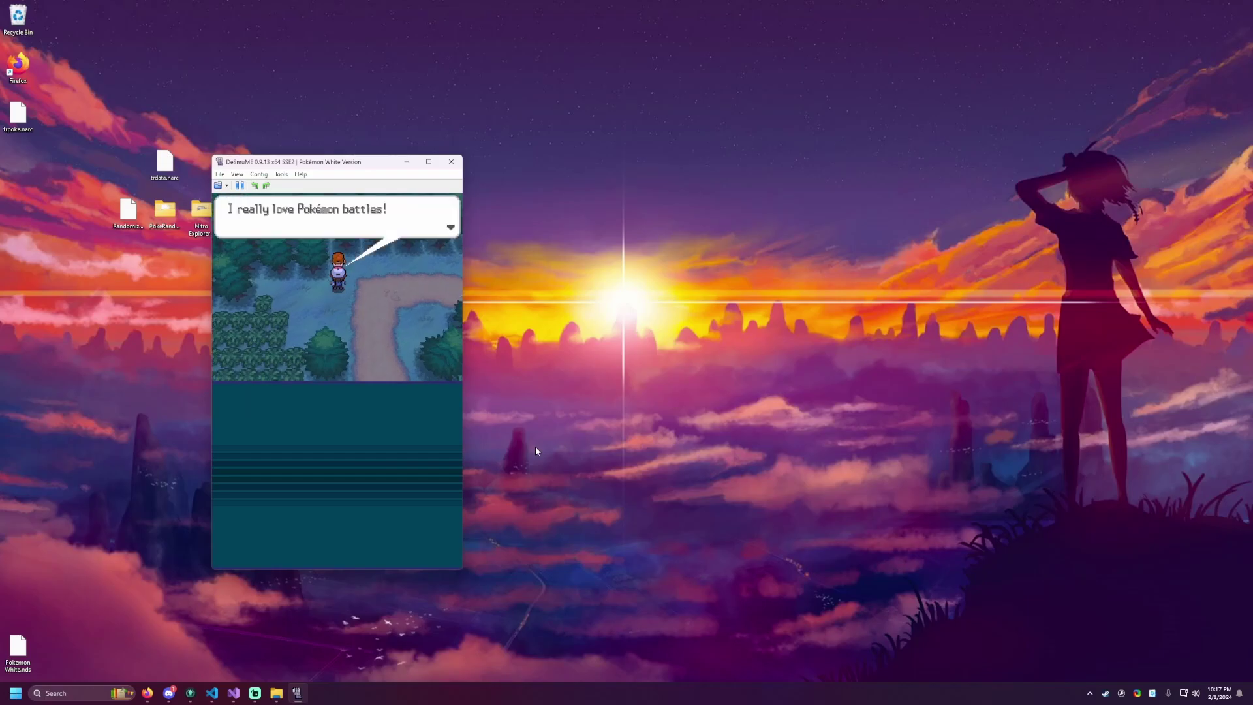
pyautogui.press('x')
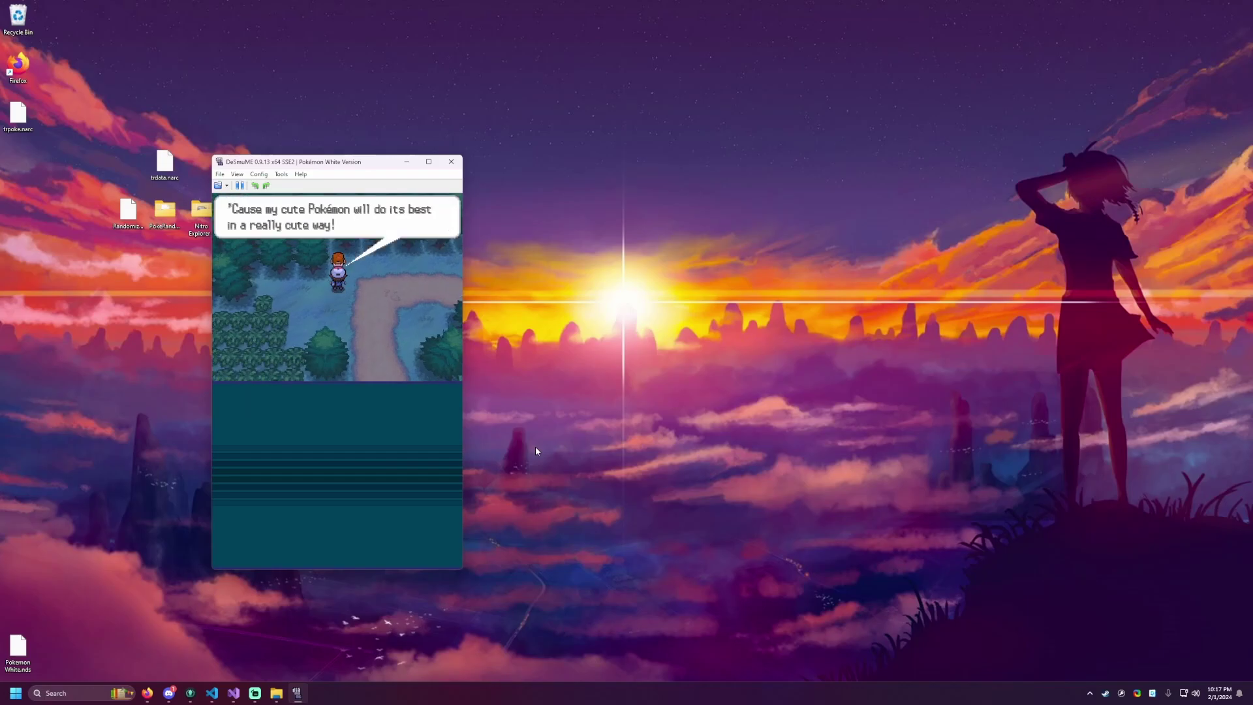
pyautogui.press('x')
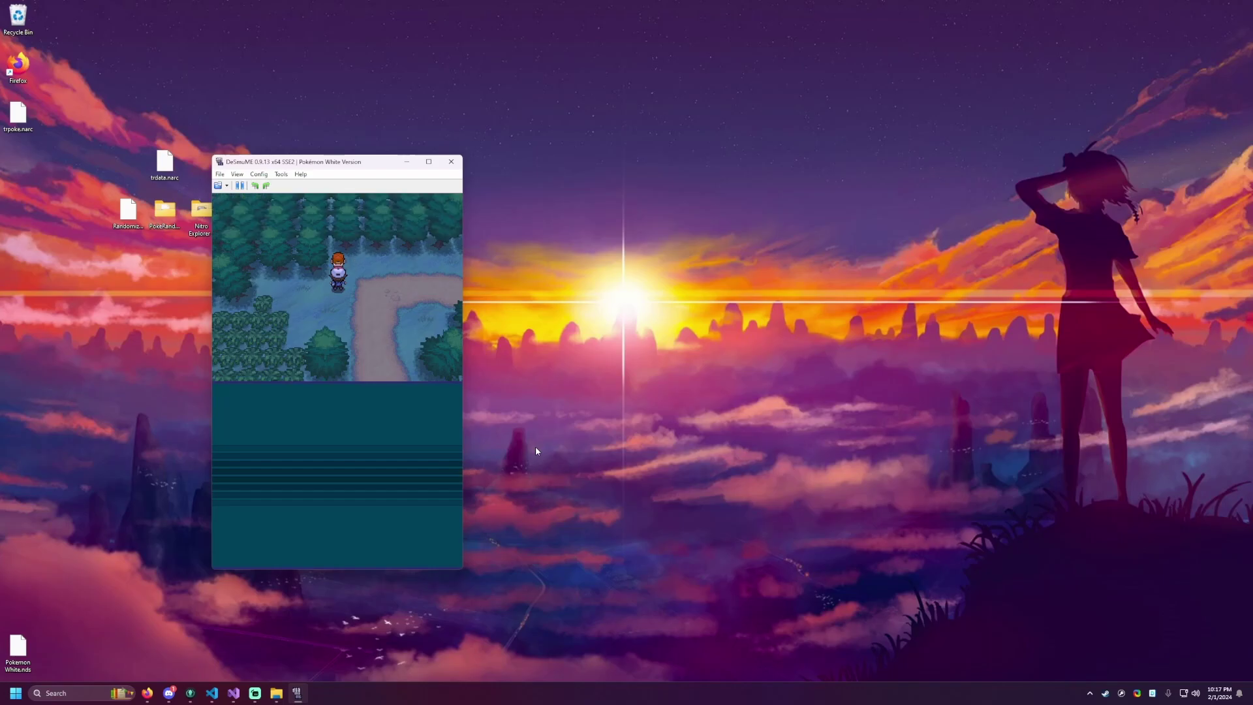
# - Walk through town into the Pokémon Center and up to the PC
pyautogui.press('Right')
pyautogui.press('Down')
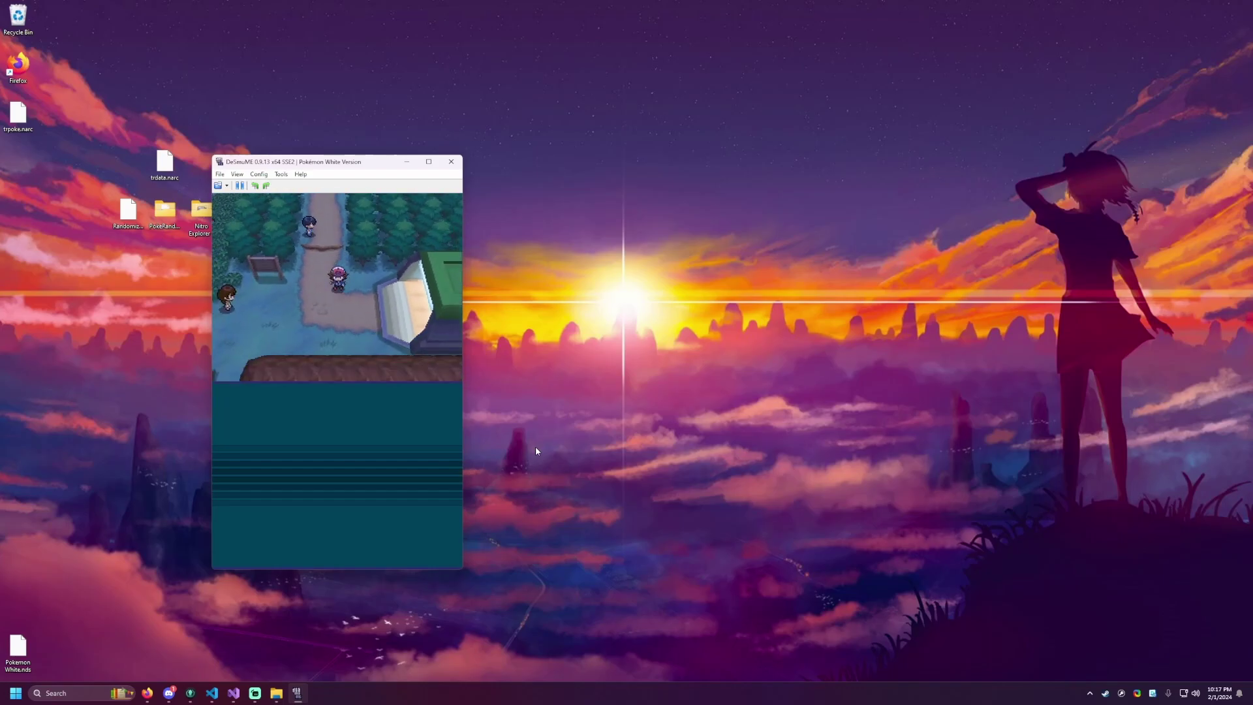
pyautogui.press('Right')
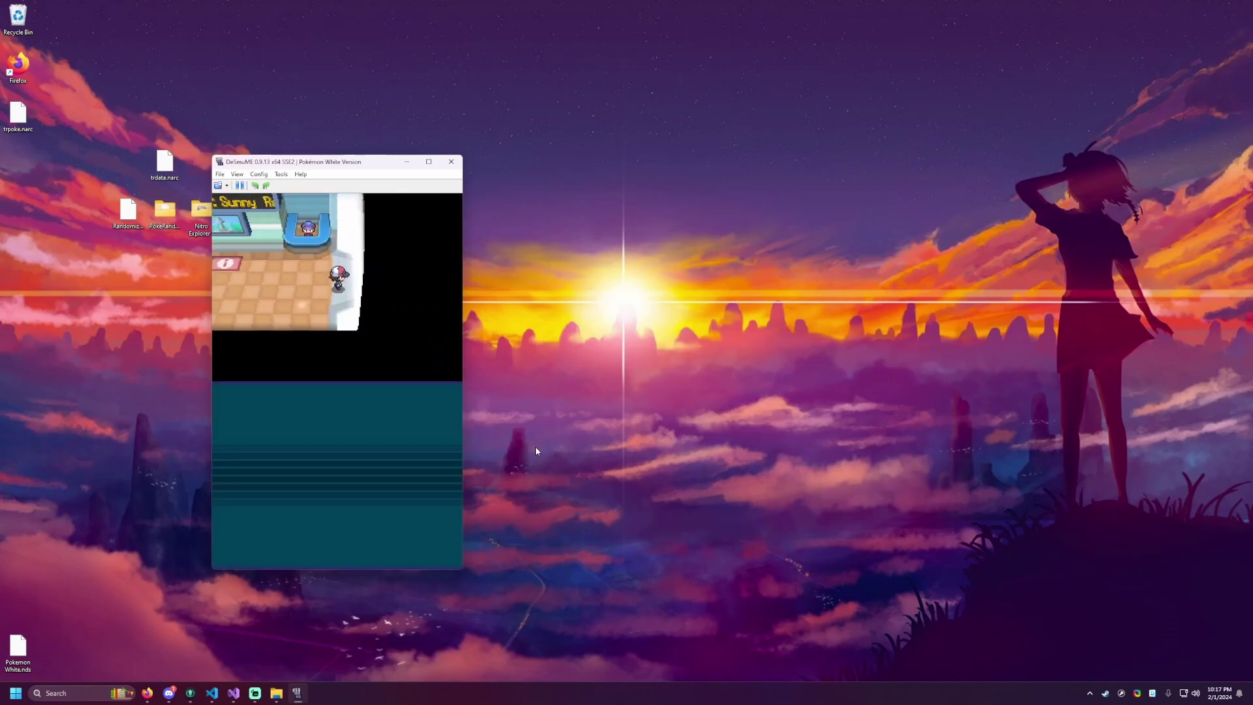
pyautogui.press('Right')
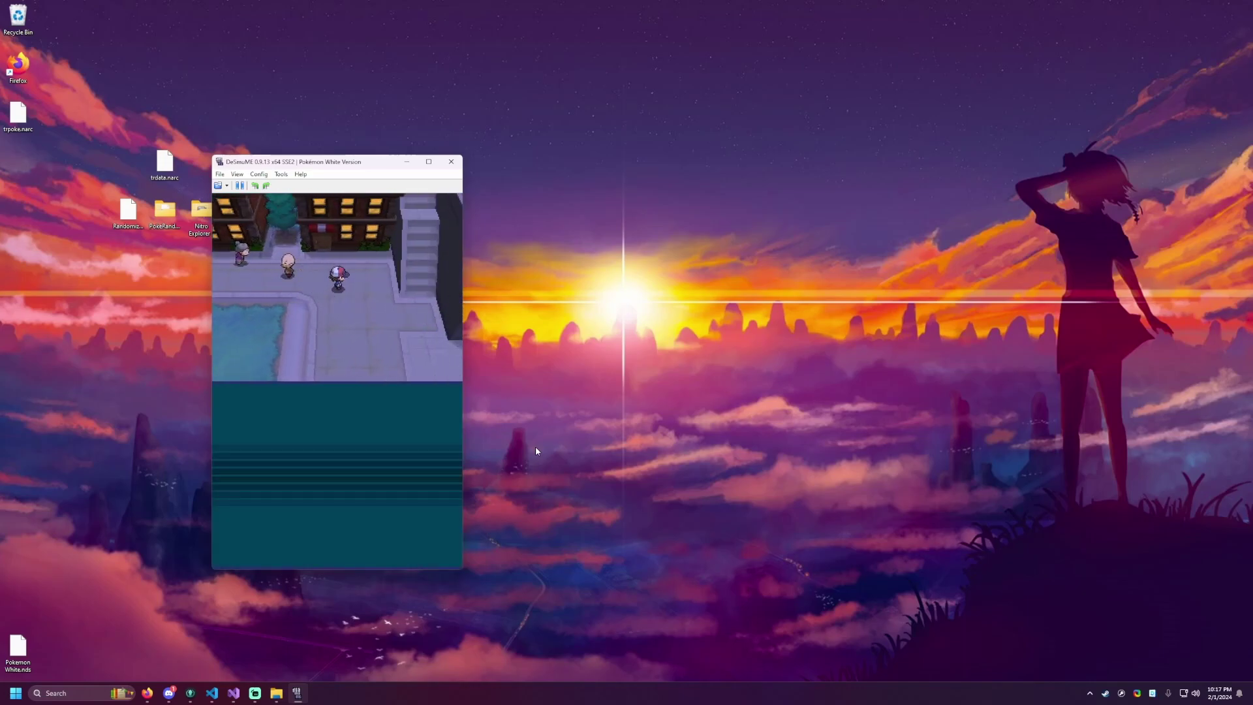
pyautogui.press('Up')
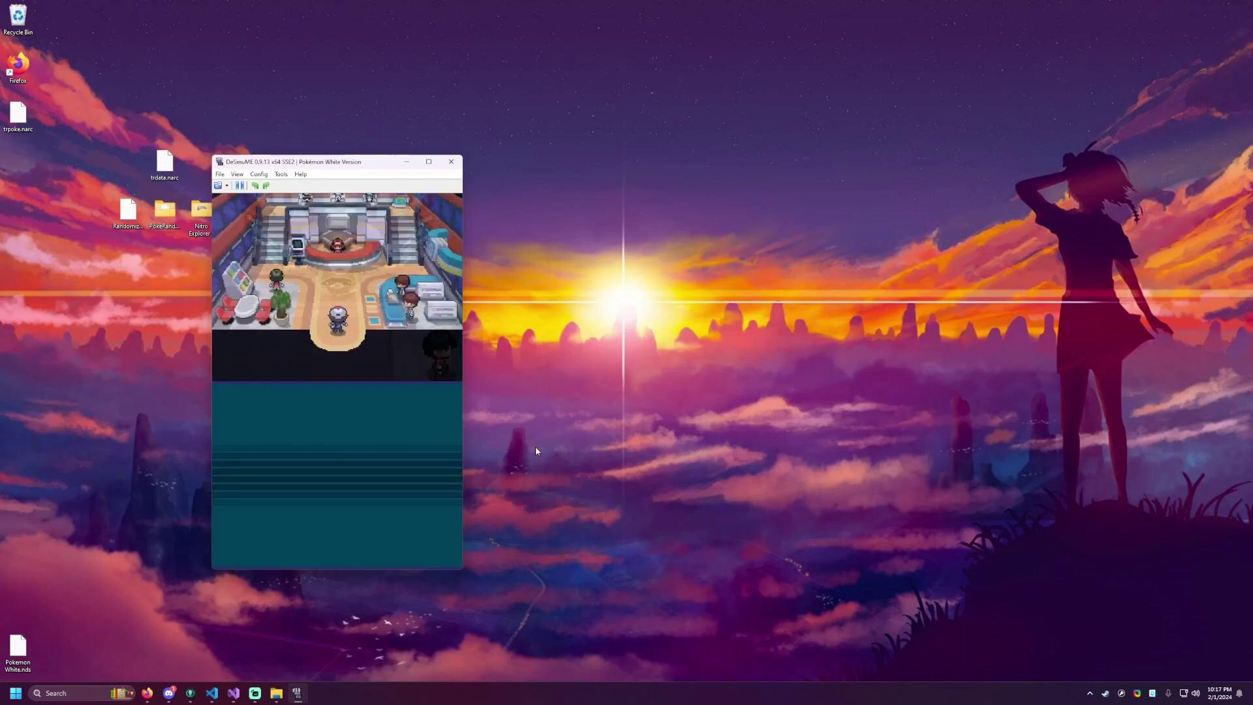
pyautogui.press('Up')
# - Withdraw Lillipup from Box 1 into the party via the PC
pyautogui.press('x')
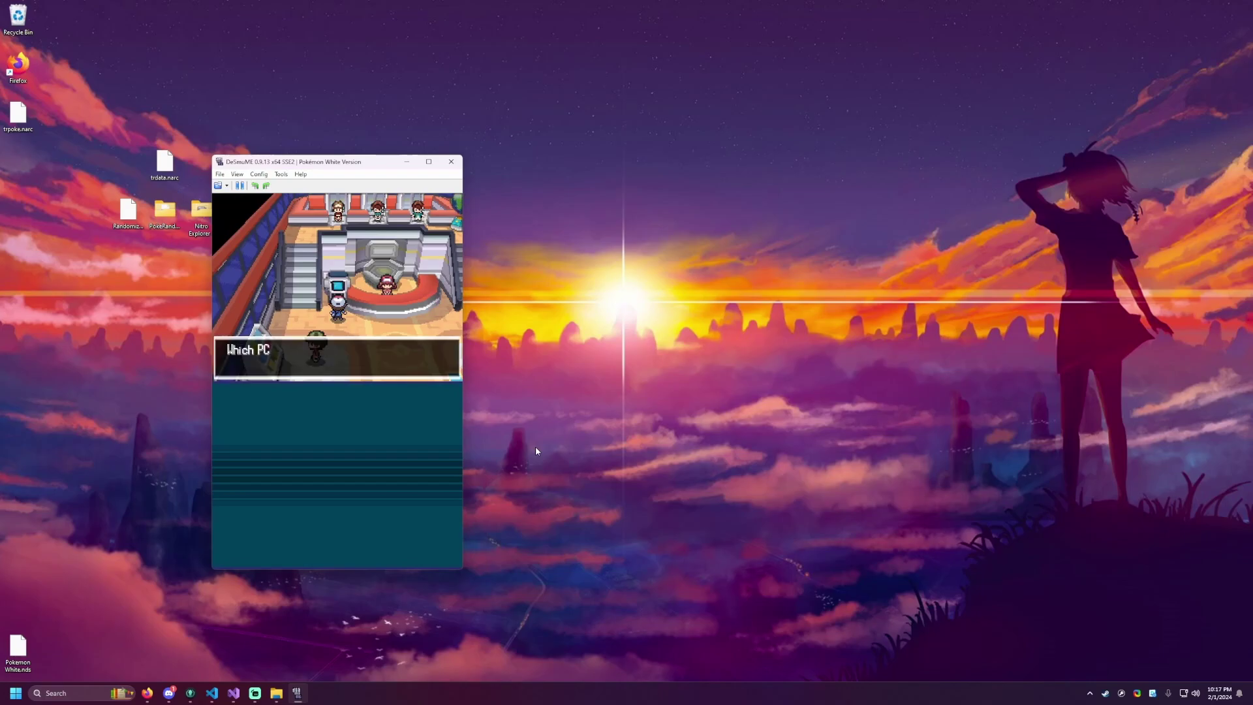
pyautogui.press('Up')
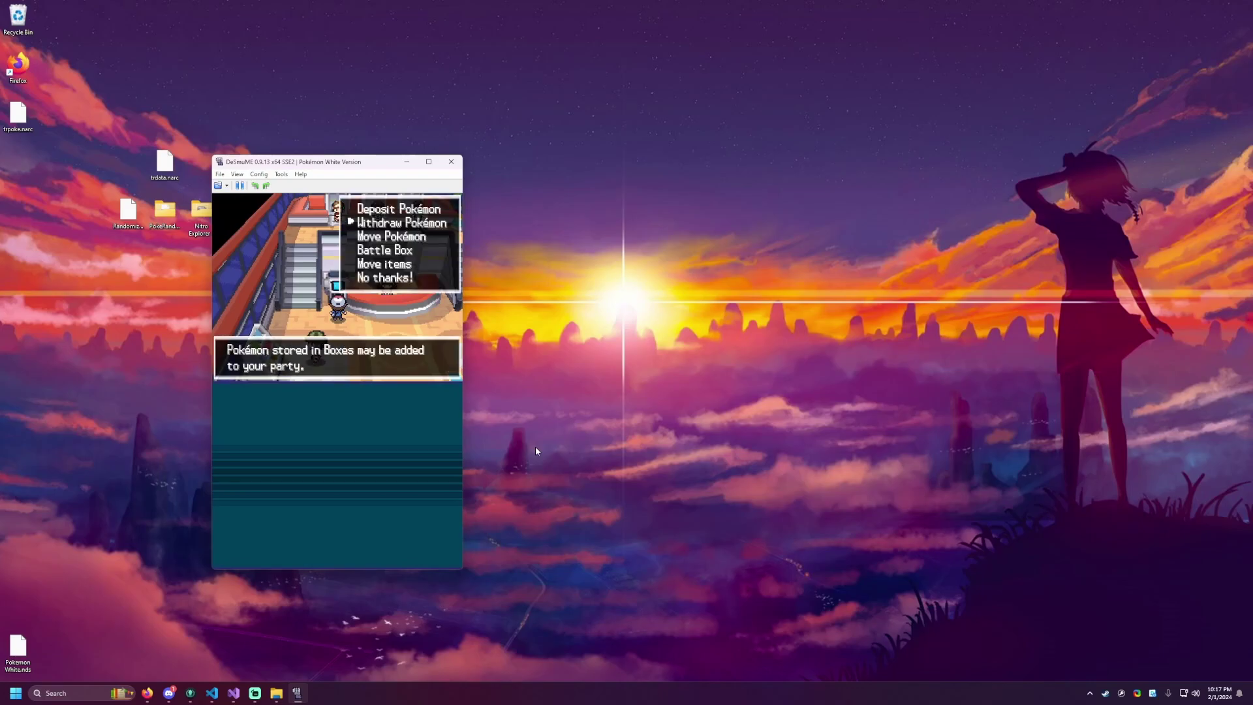
pyautogui.press('x')
pyautogui.press('x')
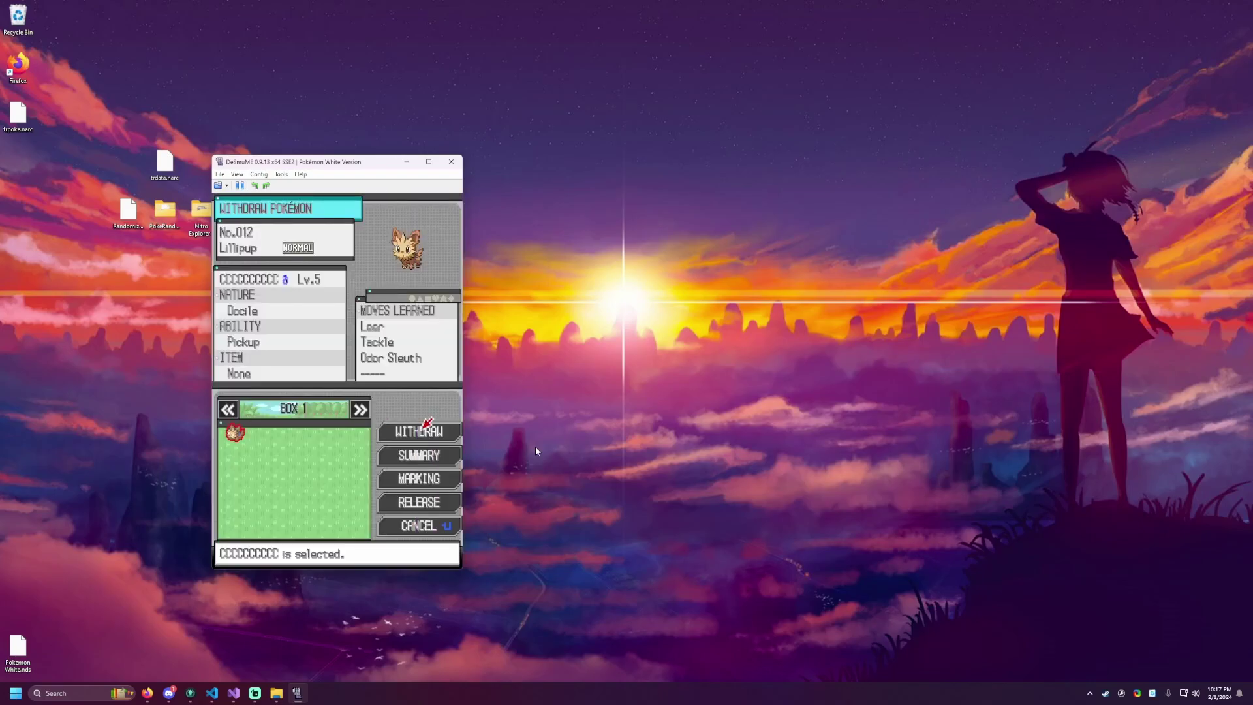
pyautogui.press('x')
pyautogui.press('z')
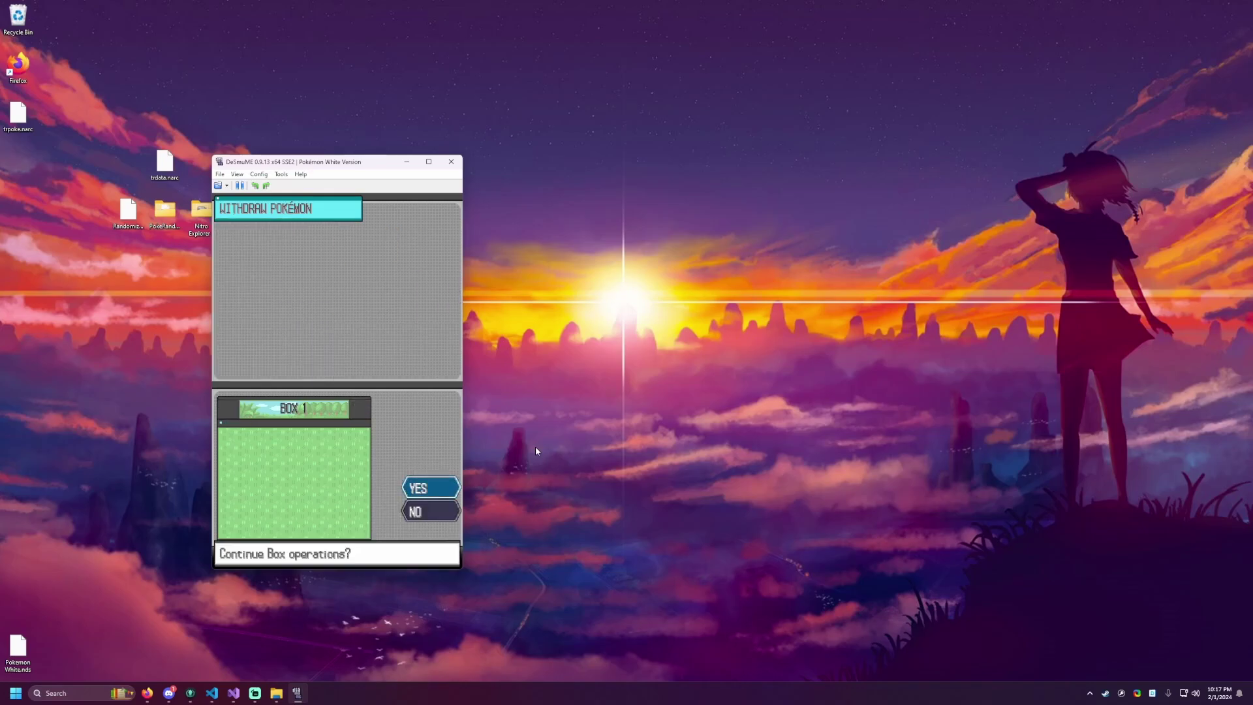
pyautogui.press('z')
pyautogui.press('z')
# - Leave the Pokémon Center and walk into the Route 2 tall grass
pyautogui.press('Down')
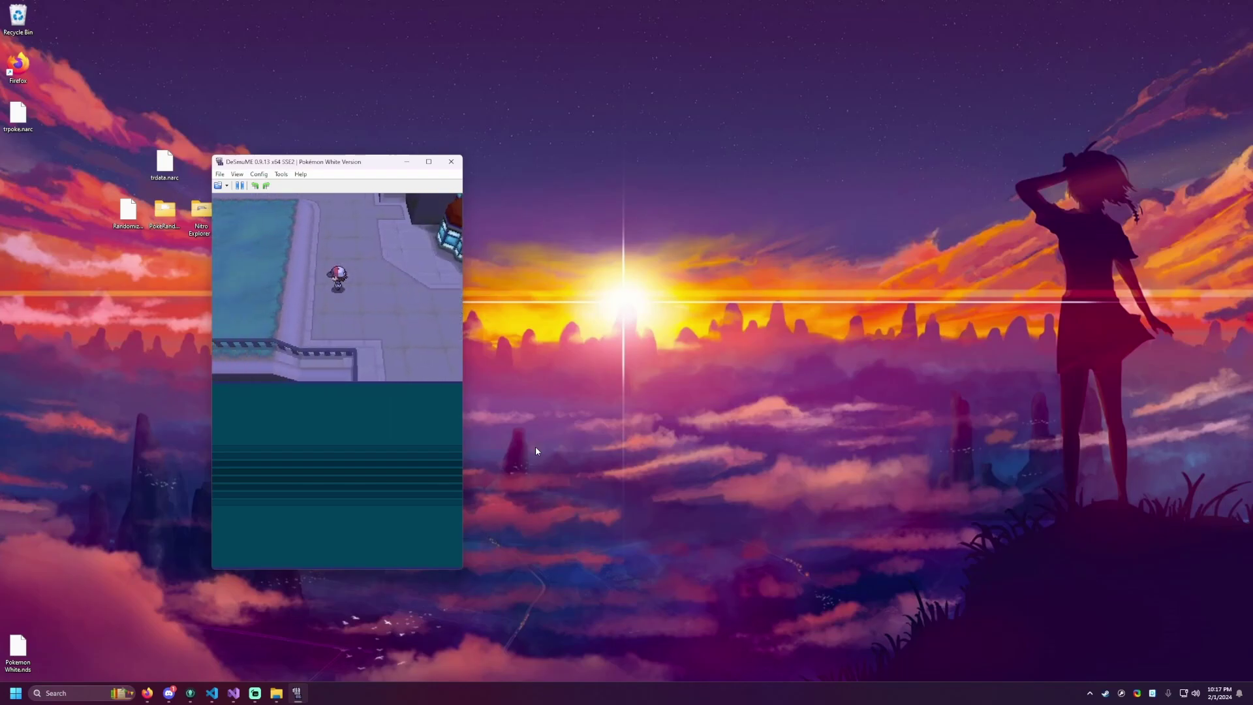
pyautogui.press('Up')
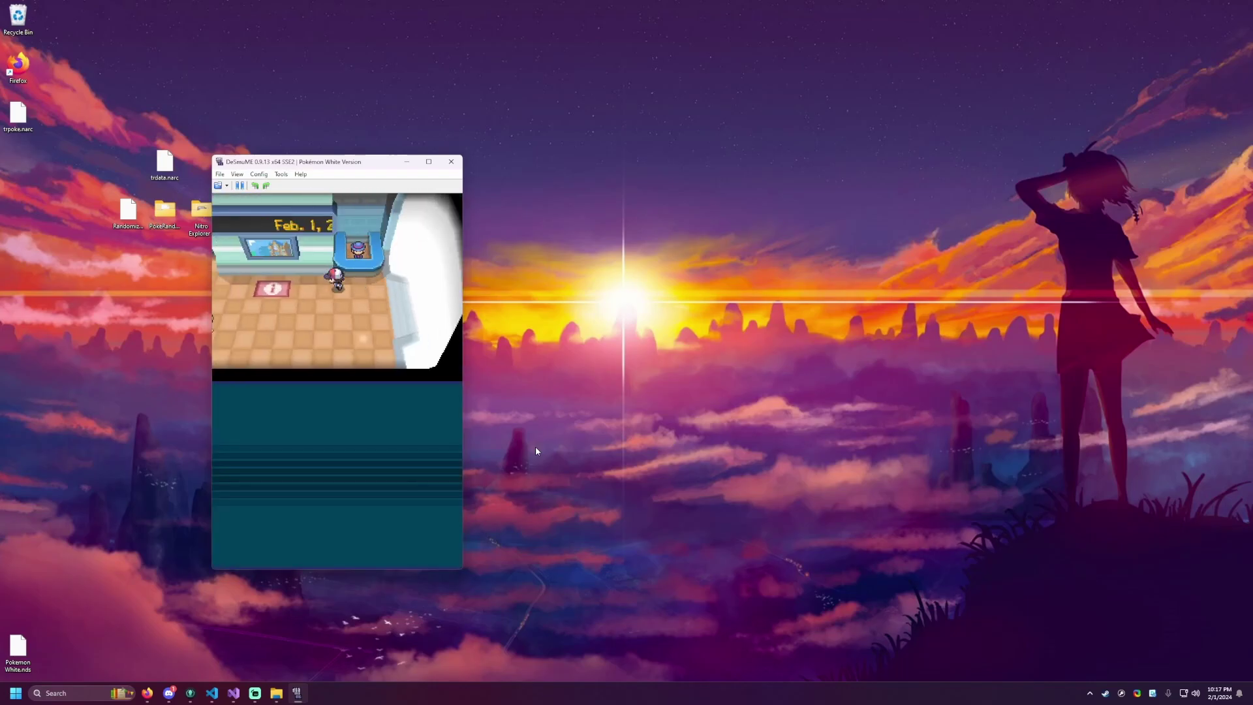
pyautogui.press('Up')
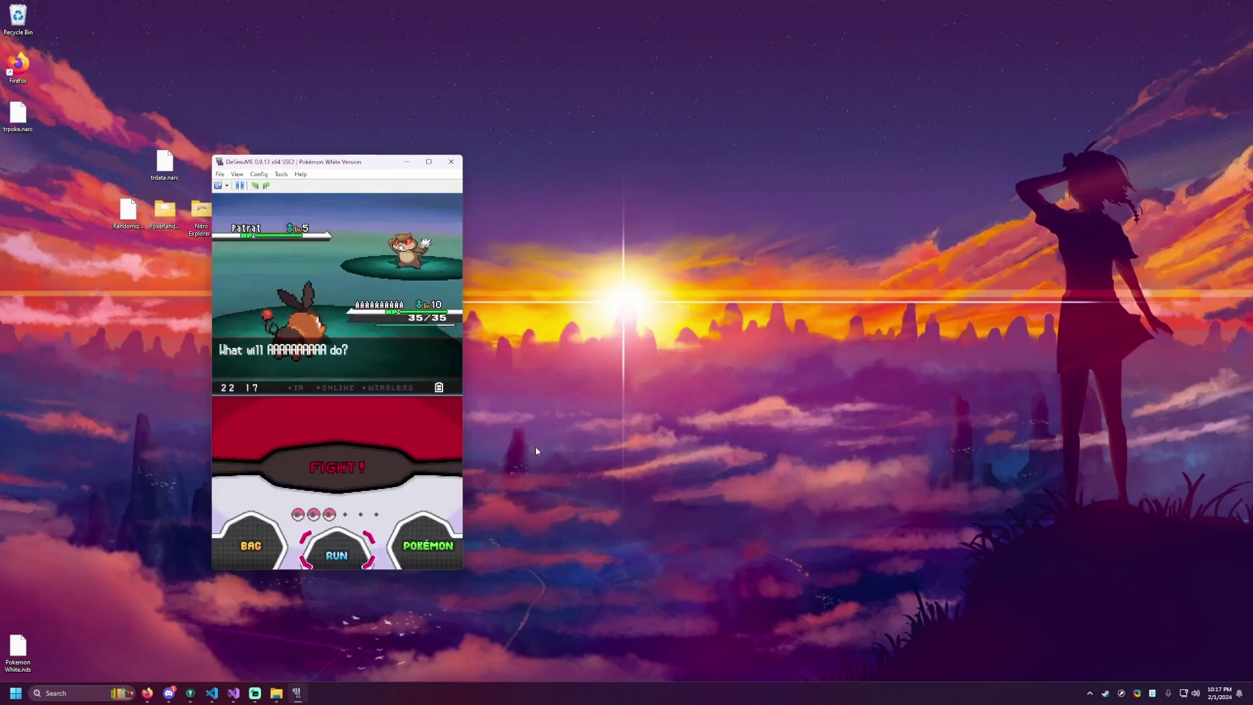
# - Flee the wild Patrat, then approach the Route 2 trainer to start the triple battle
pyautogui.press('Down')
pyautogui.press('x')
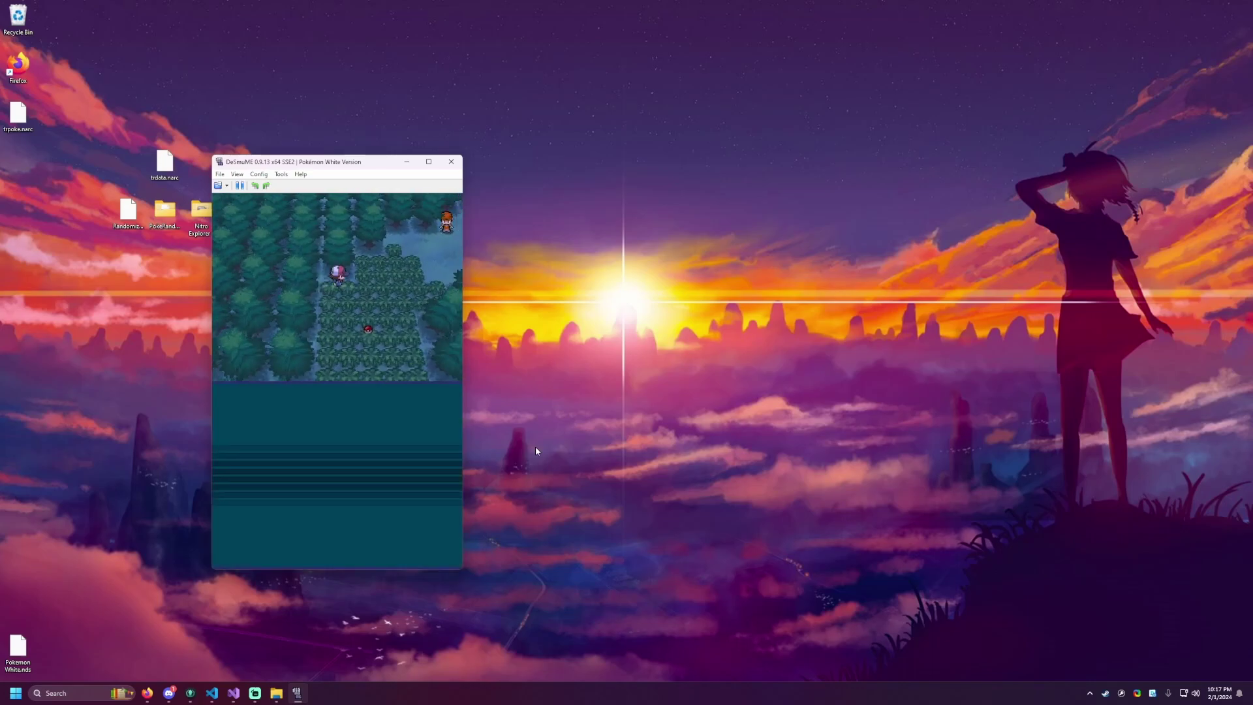
pyautogui.press('Up')
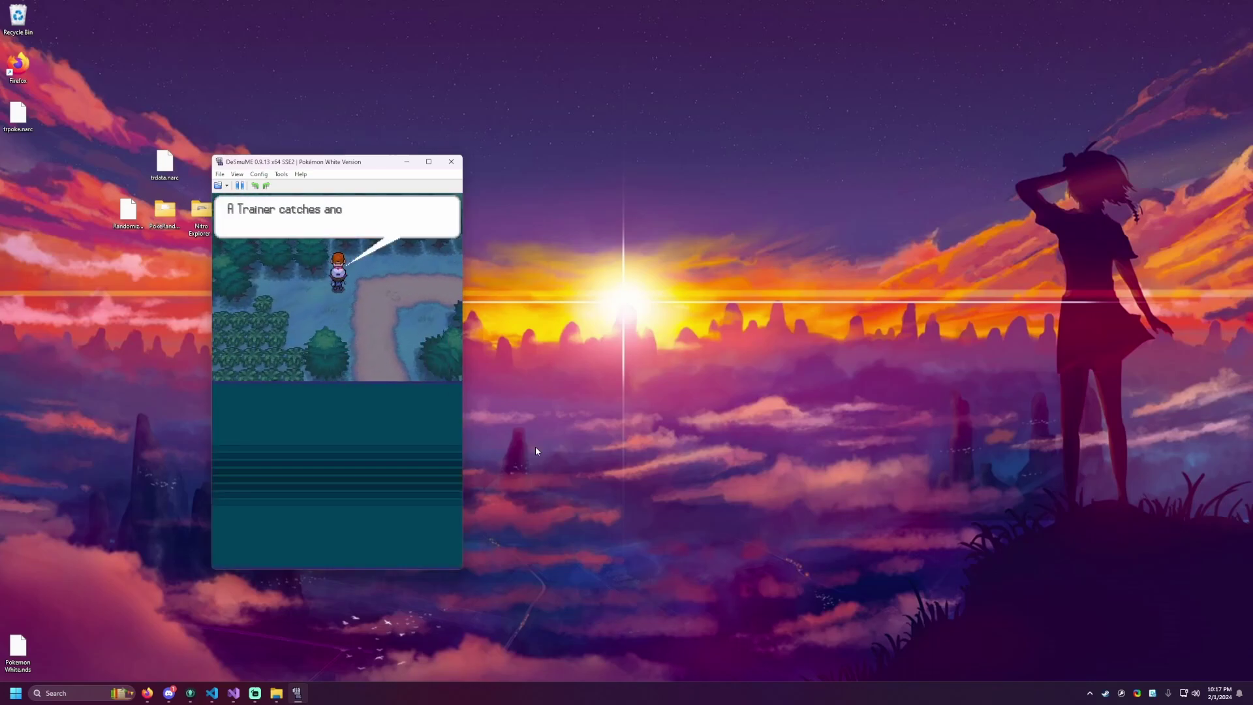
pyautogui.press('x')
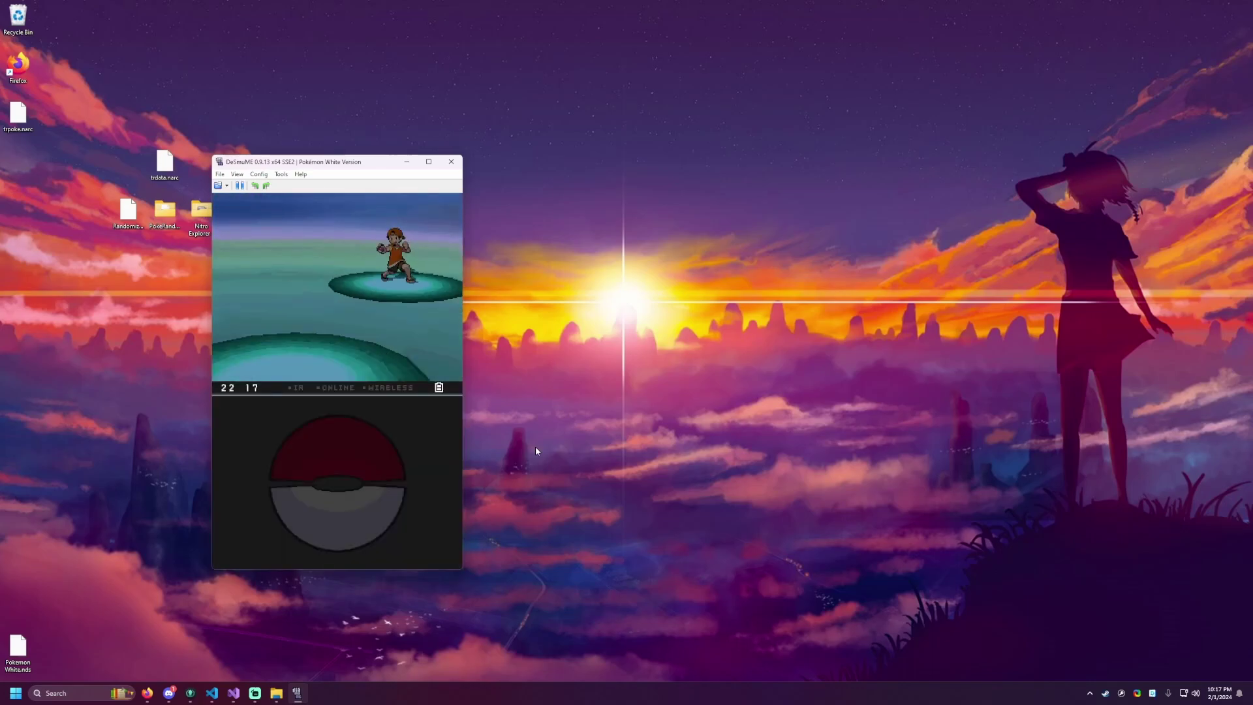